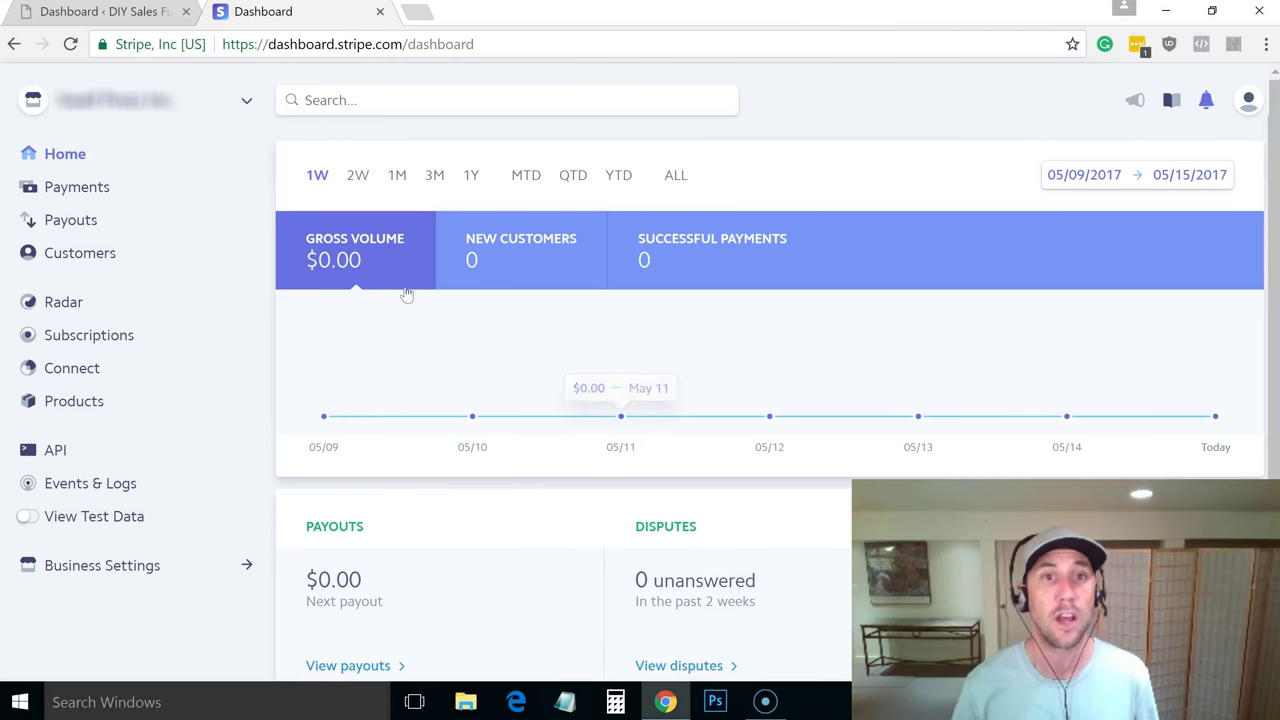
In the WordPress admin, open MemberMouse Payment Settings and enable Stripe.js for the Stripe payment method
{"action": "left_click", "coordinate": [118, 12]}
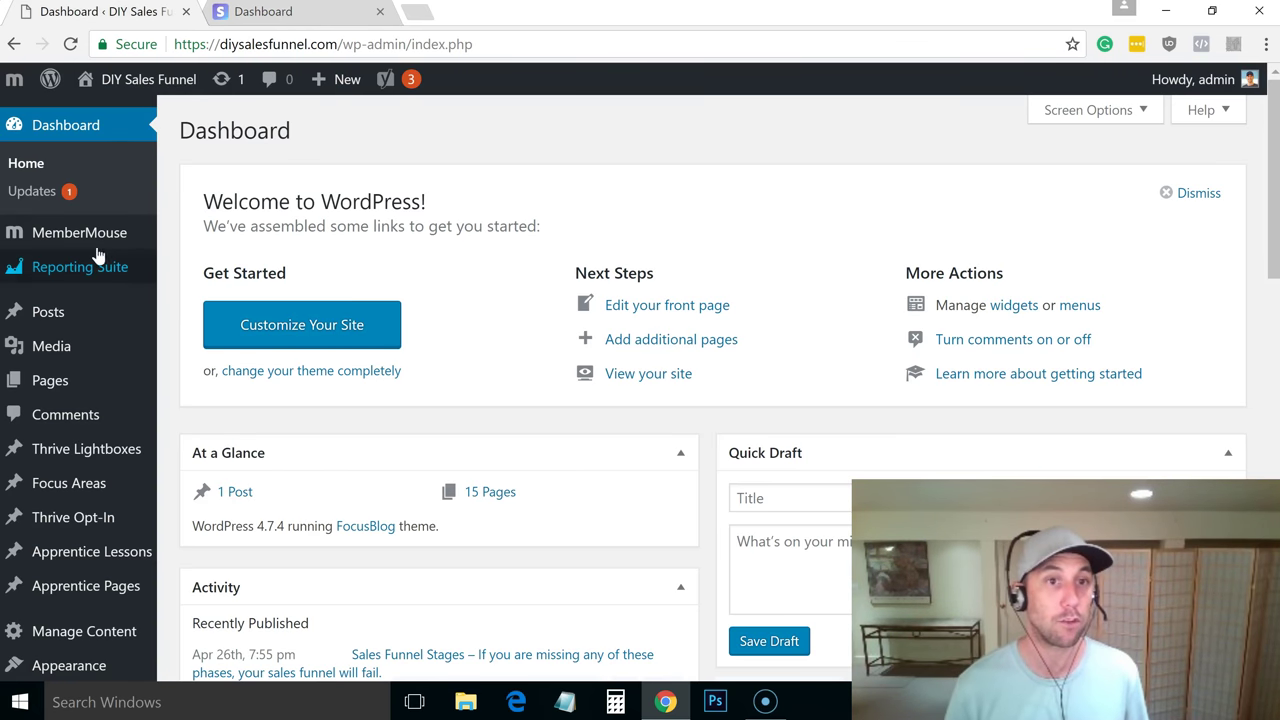
{"action": "mouse_move", "coordinate": [95, 248]}
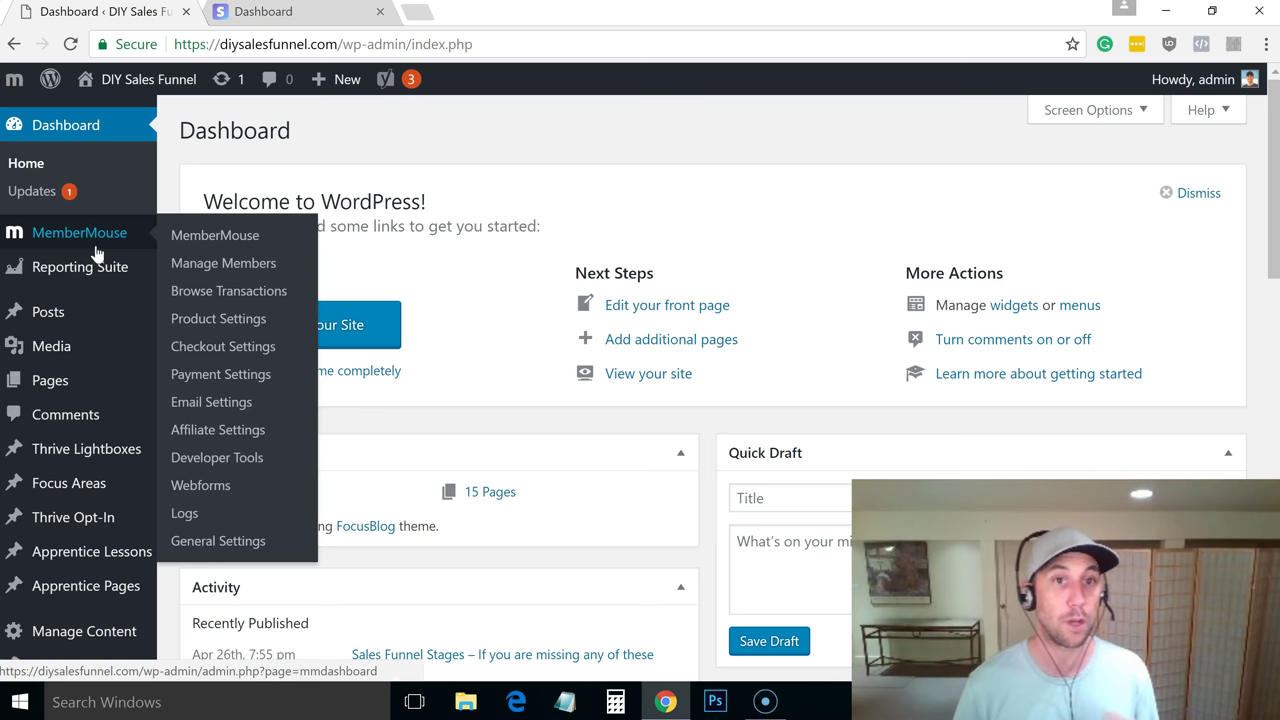
{"action": "left_click", "coordinate": [225, 375]}
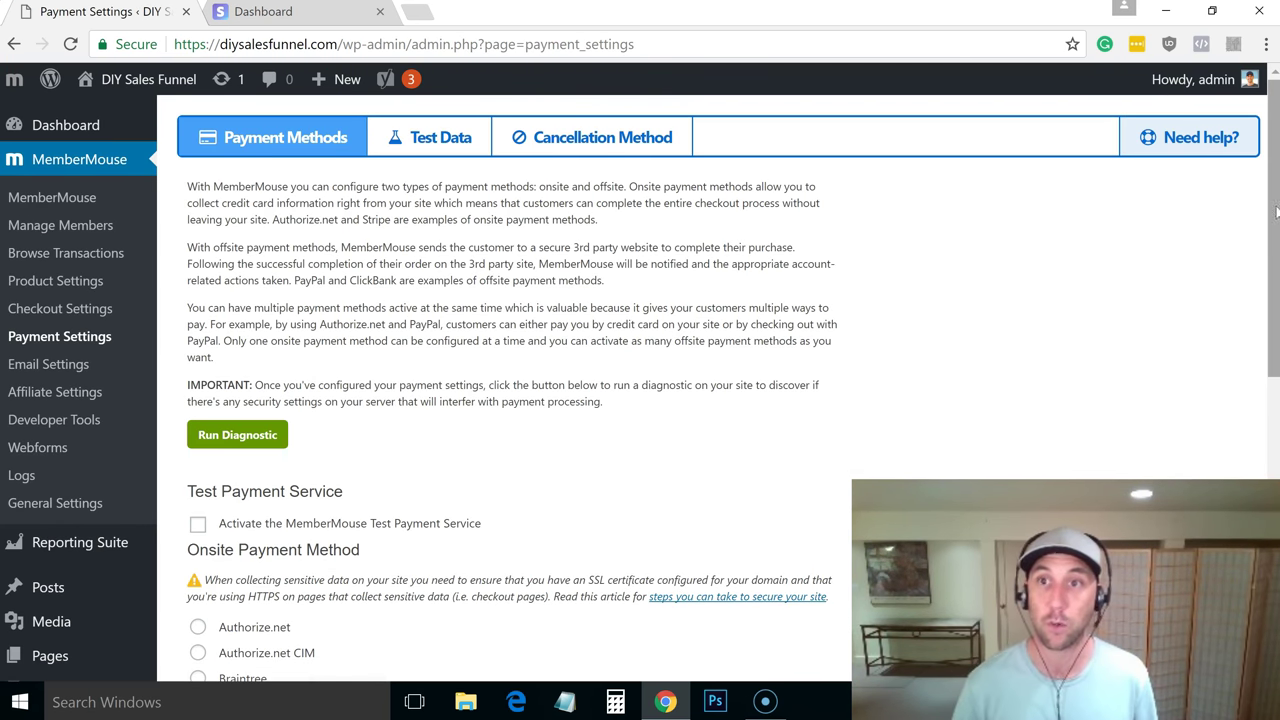
{"action": "left_click_drag", "start_coordinate": [1277, 211], "coordinate": [1277, 439]}
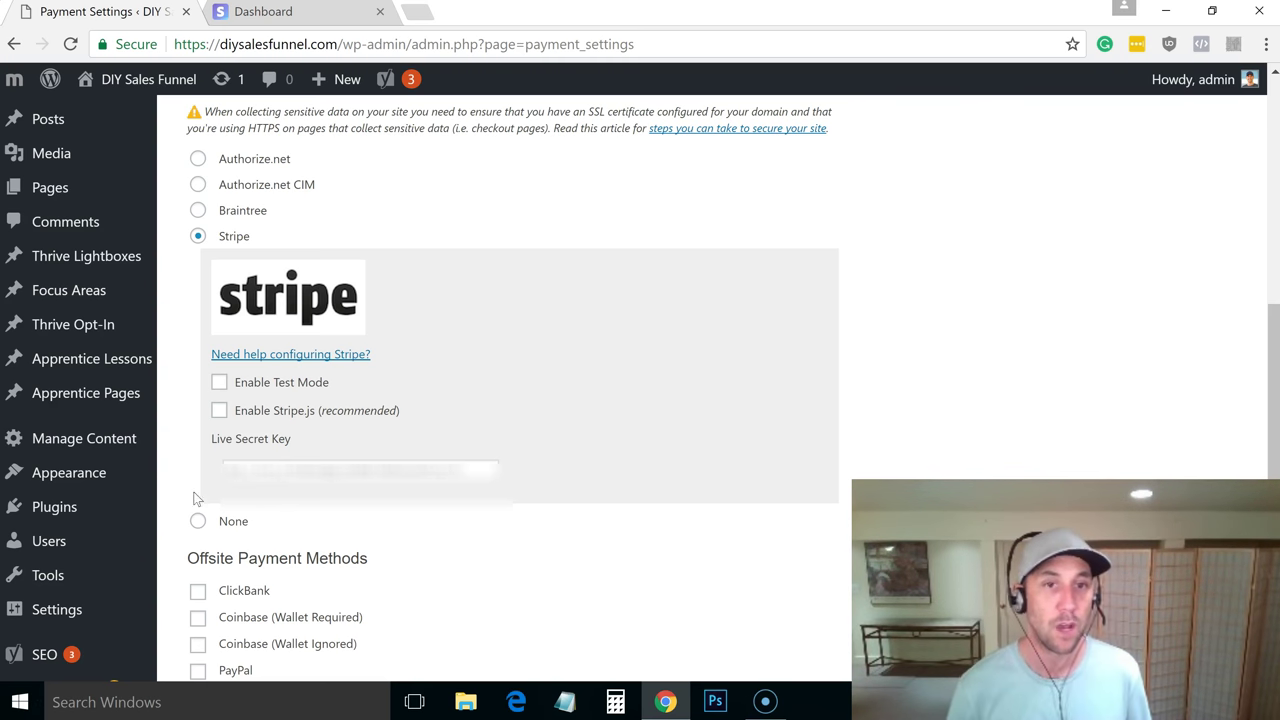
{"action": "left_click", "coordinate": [219, 411]}
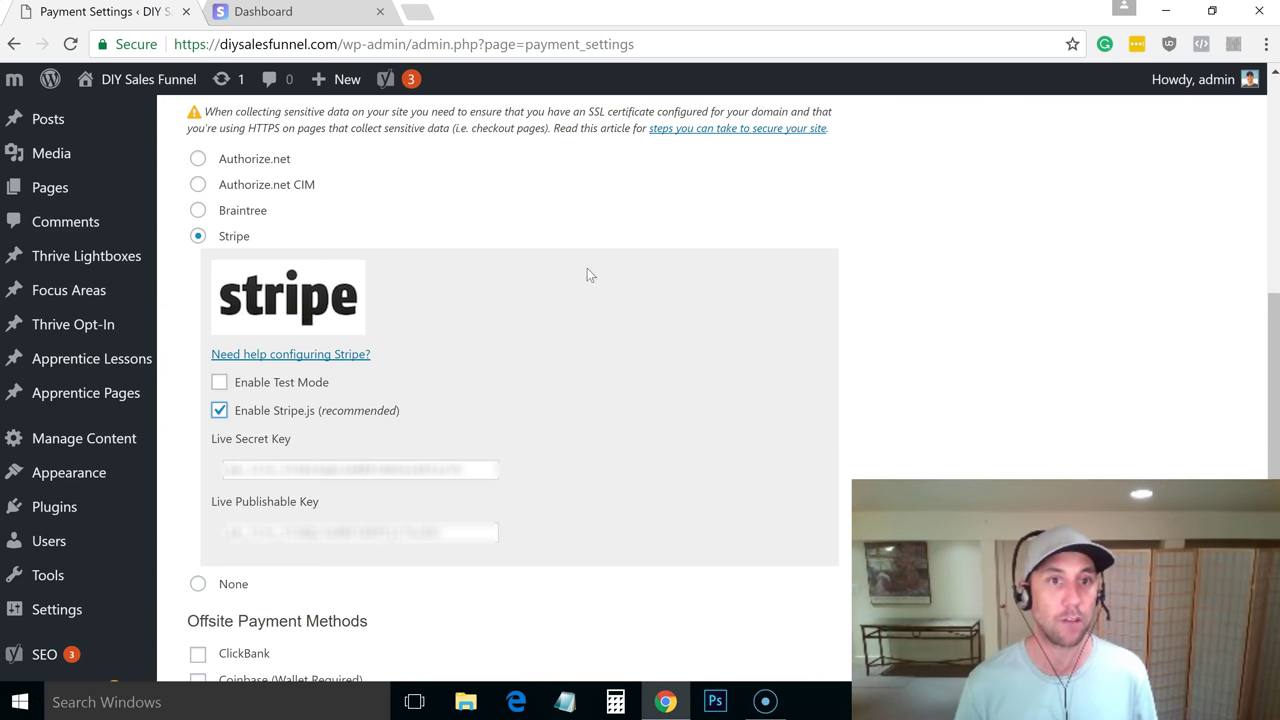
{"action": "left_click", "coordinate": [219, 388]}
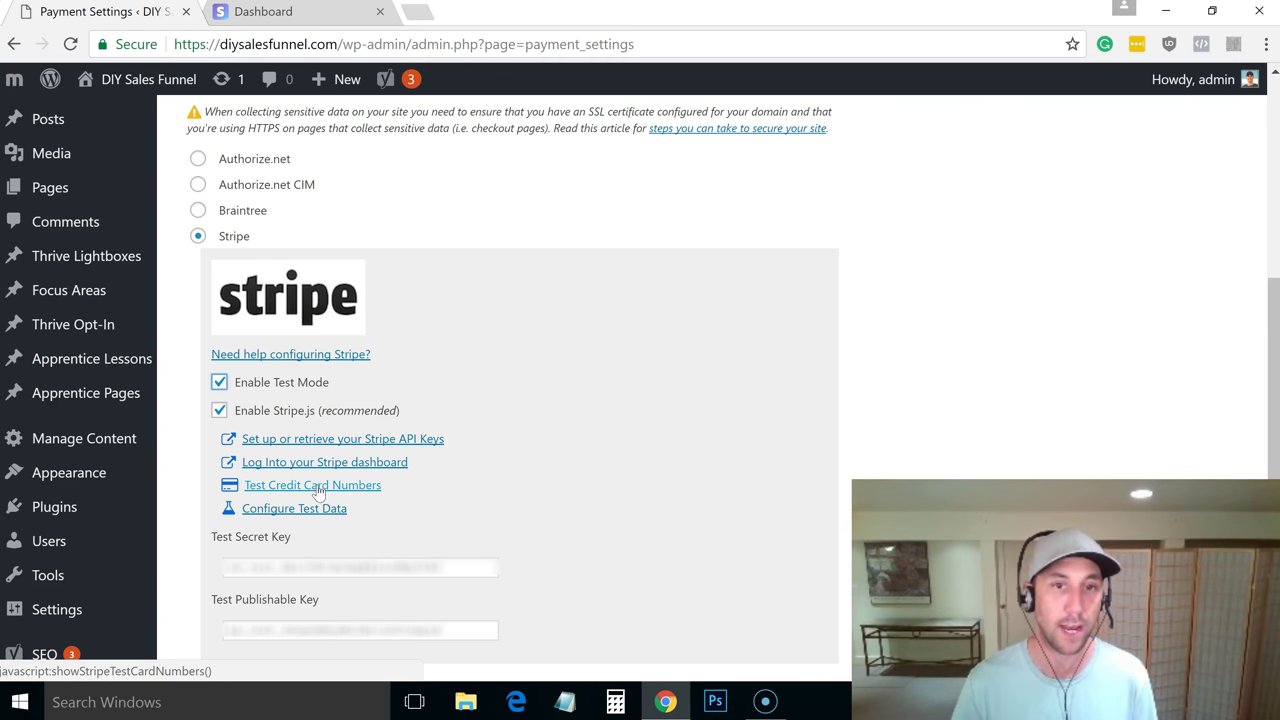
{"action": "left_click", "coordinate": [313, 488]}
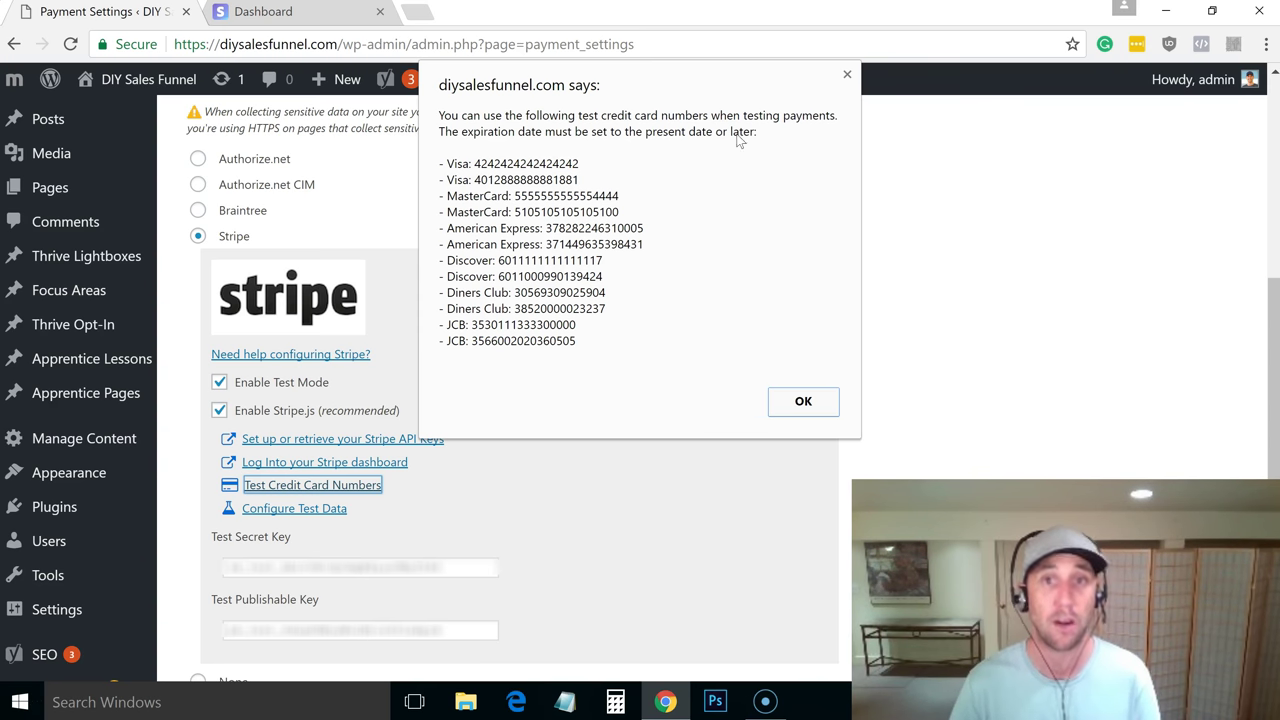
{"action": "left_click", "coordinate": [847, 76]}
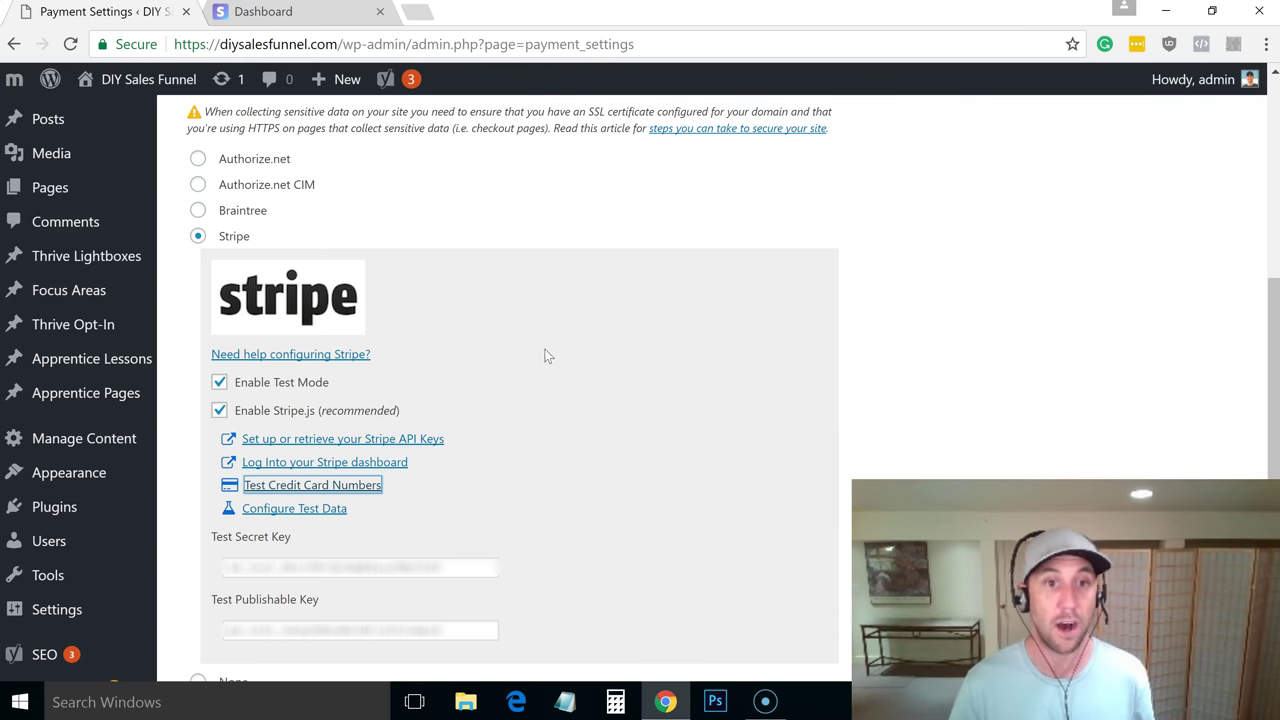
In the Stripe dashboard, turn on View Test Data and open the API keys page
{"action": "left_click", "coordinate": [286, 18]}
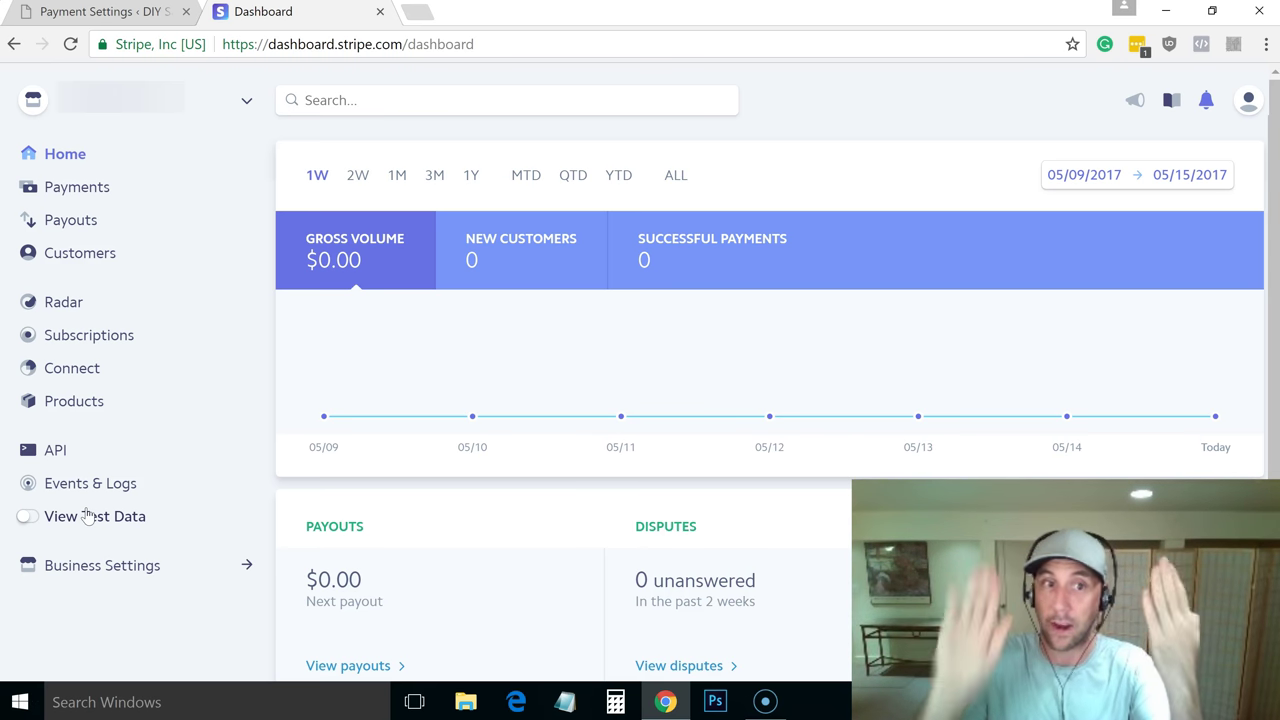
{"action": "left_click", "coordinate": [88, 516]}
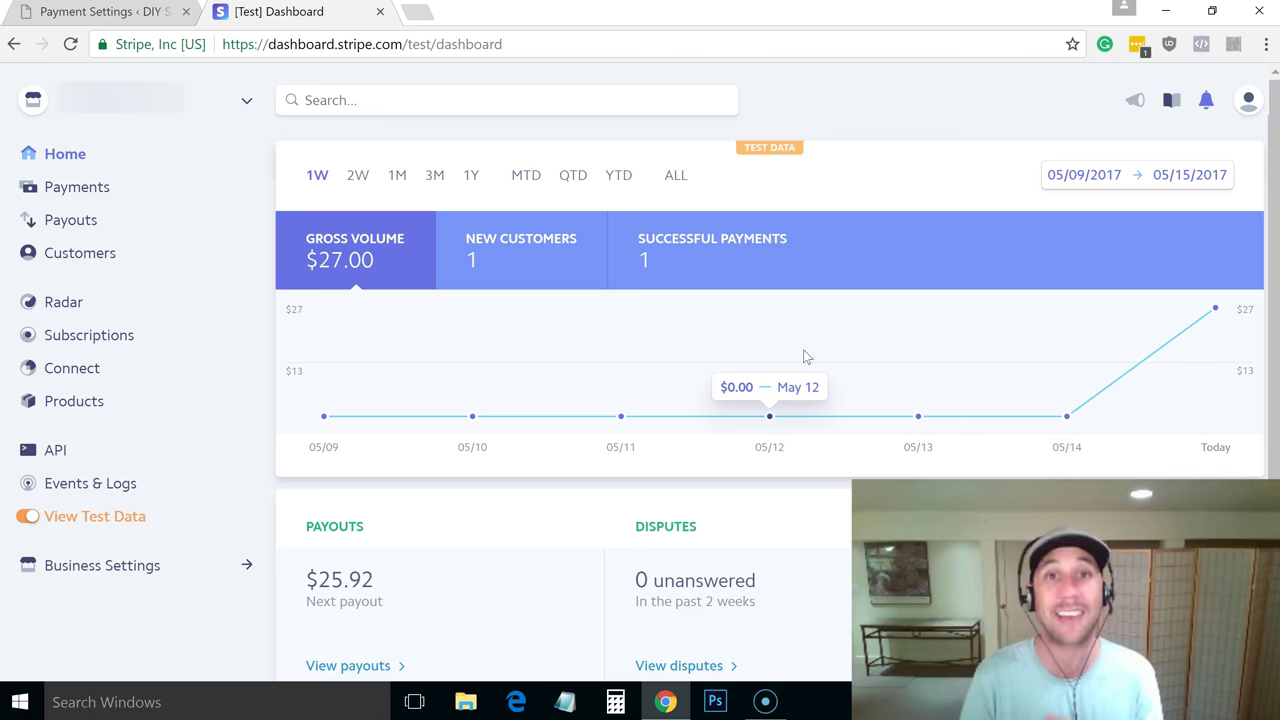
{"action": "left_click", "coordinate": [53, 453]}
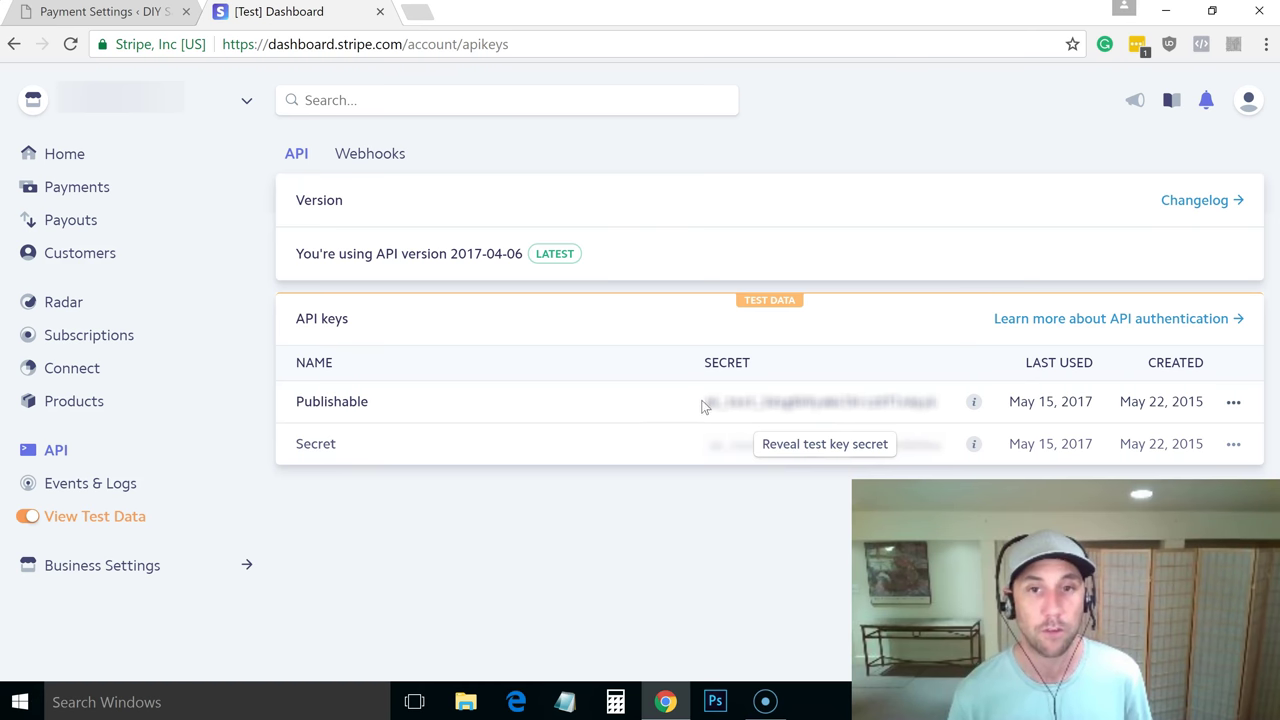
Select Stripe's test publishable key, then select MemberMouse's current Test Publishable and Secret Key values
{"action": "left_click_drag", "start_coordinate": [706, 401], "coordinate": [934, 407]}
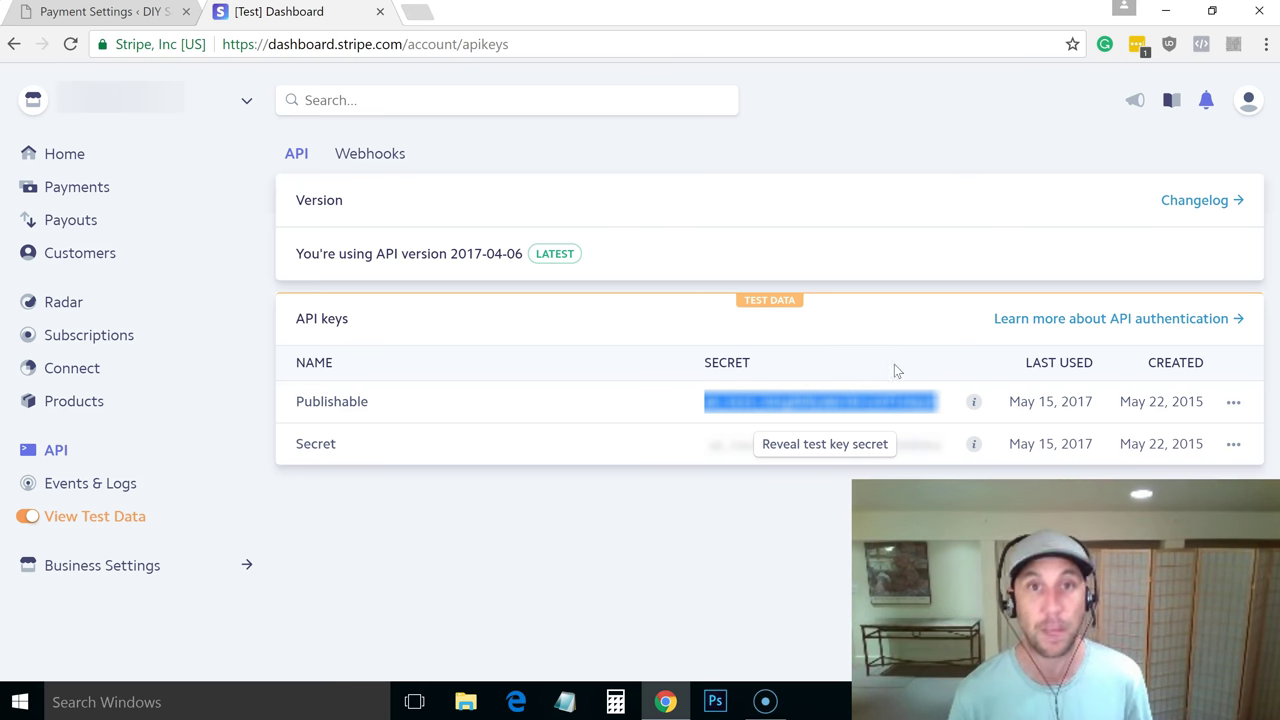
{"action": "left_click", "coordinate": [128, 13]}
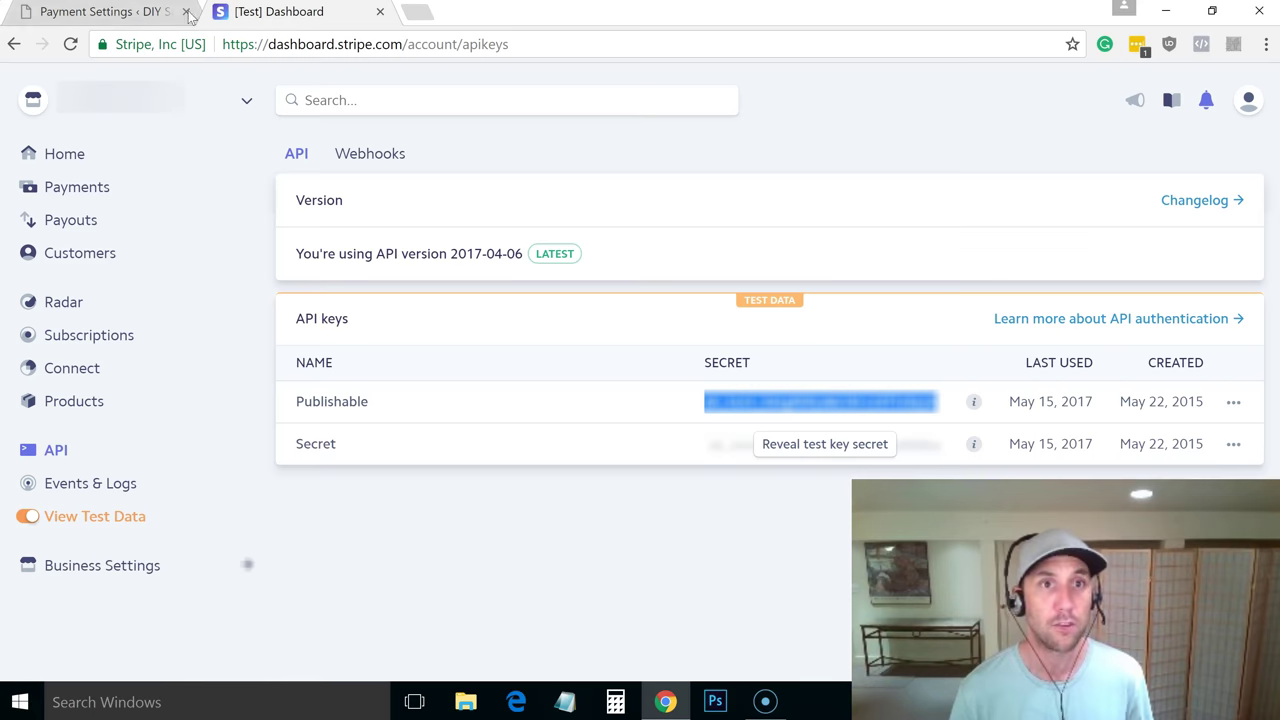
{"action": "left_click", "coordinate": [250, 12]}
{"action": "left_click", "coordinate": [113, 13]}
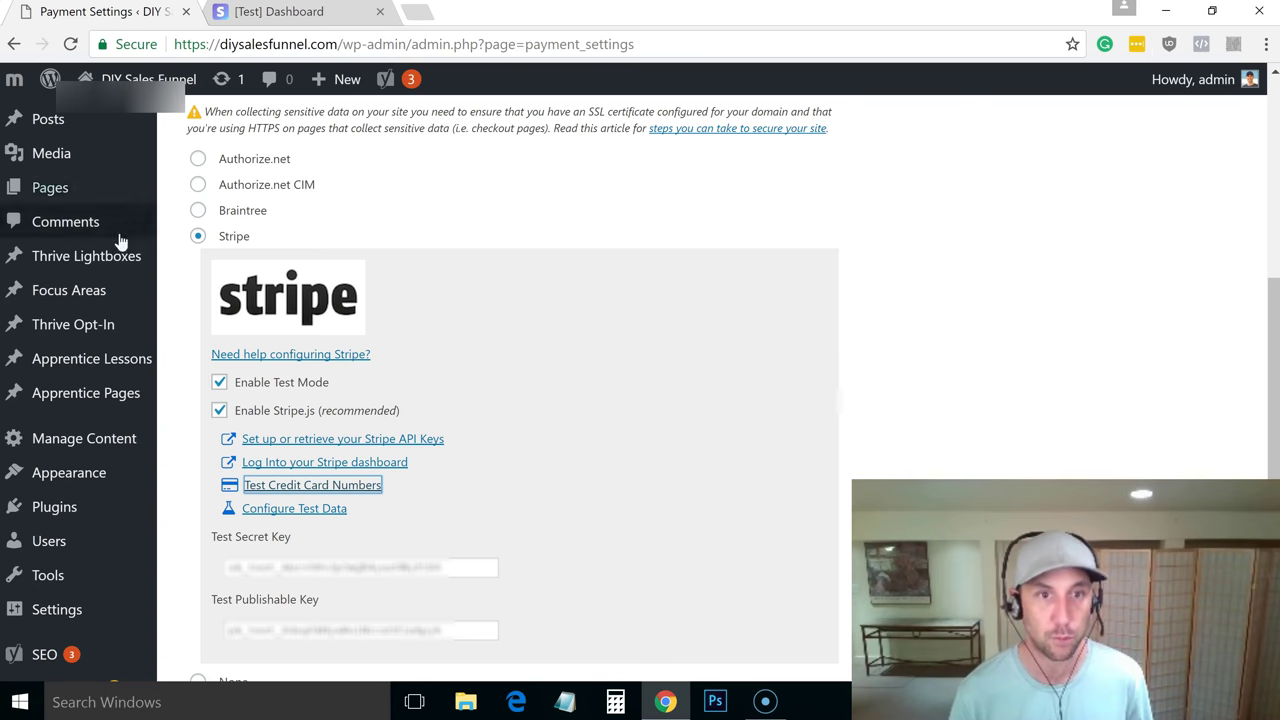
{"action": "double_click", "coordinate": [315, 632]}
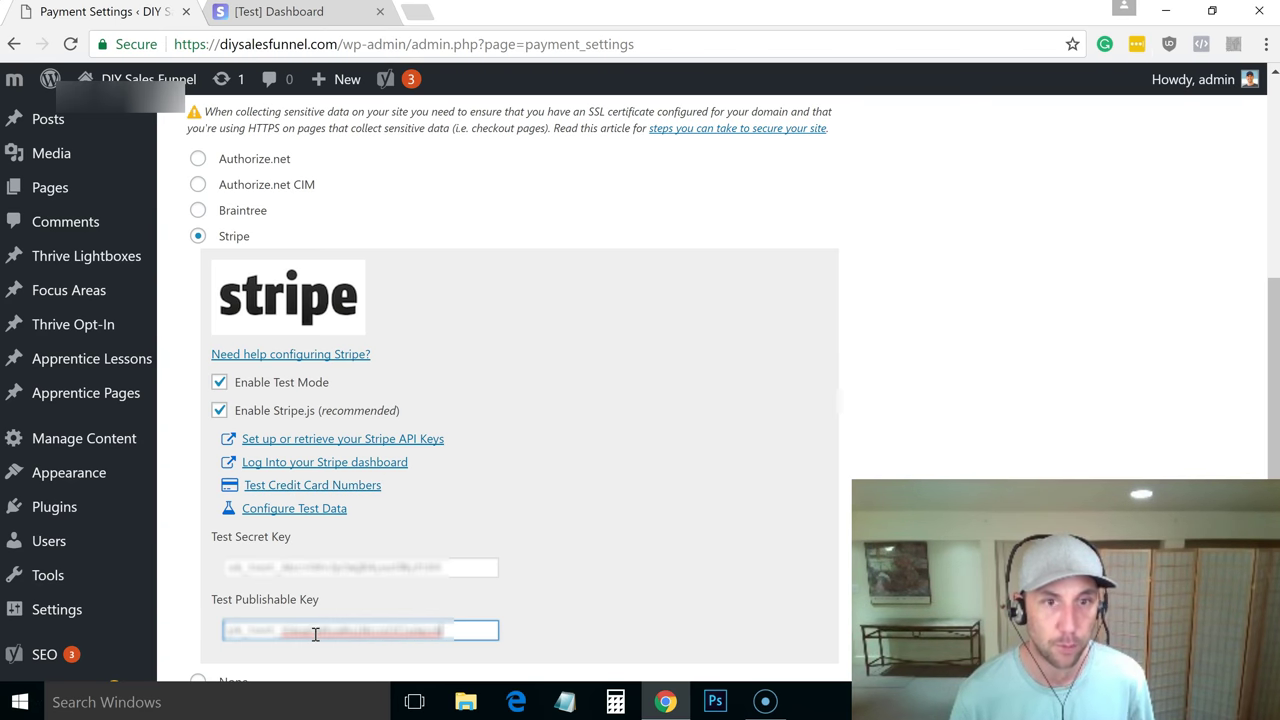
{"action": "double_click", "coordinate": [430, 568]}
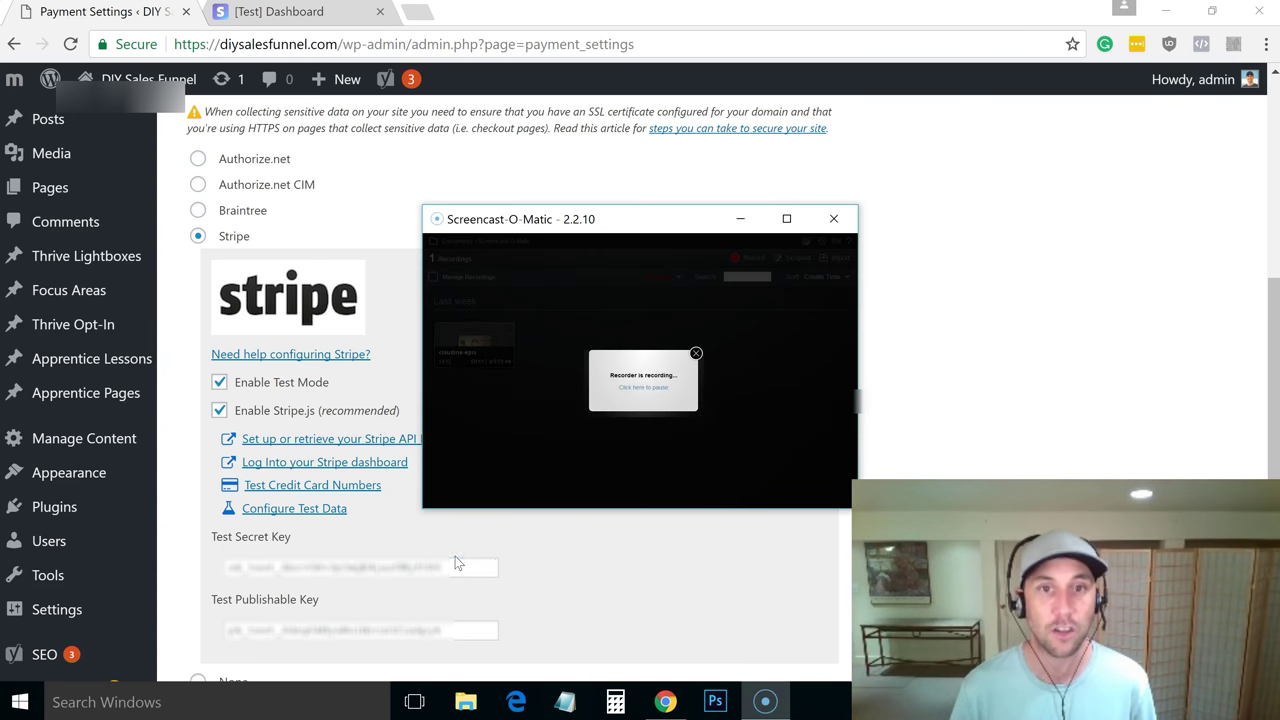
Reveal the Stripe test secret key and select it for copying
{"action": "left_click", "coordinate": [279, 11]}
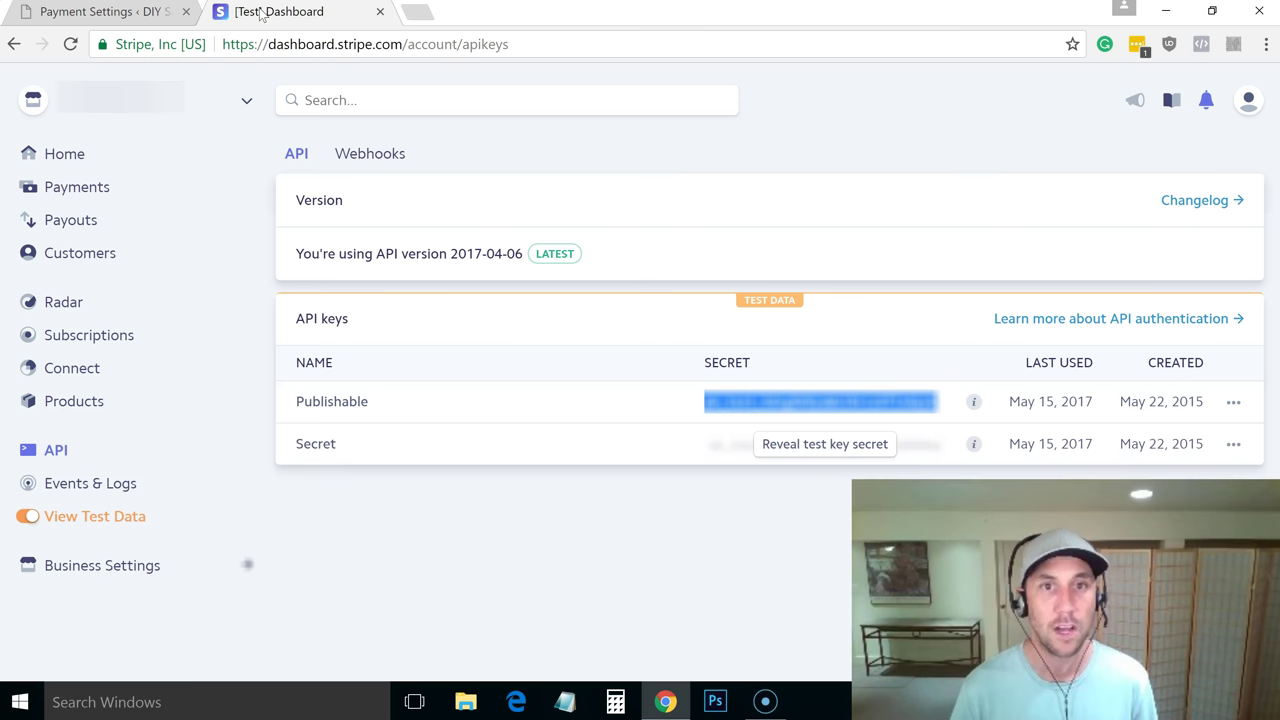
{"action": "left_click", "coordinate": [812, 450]}
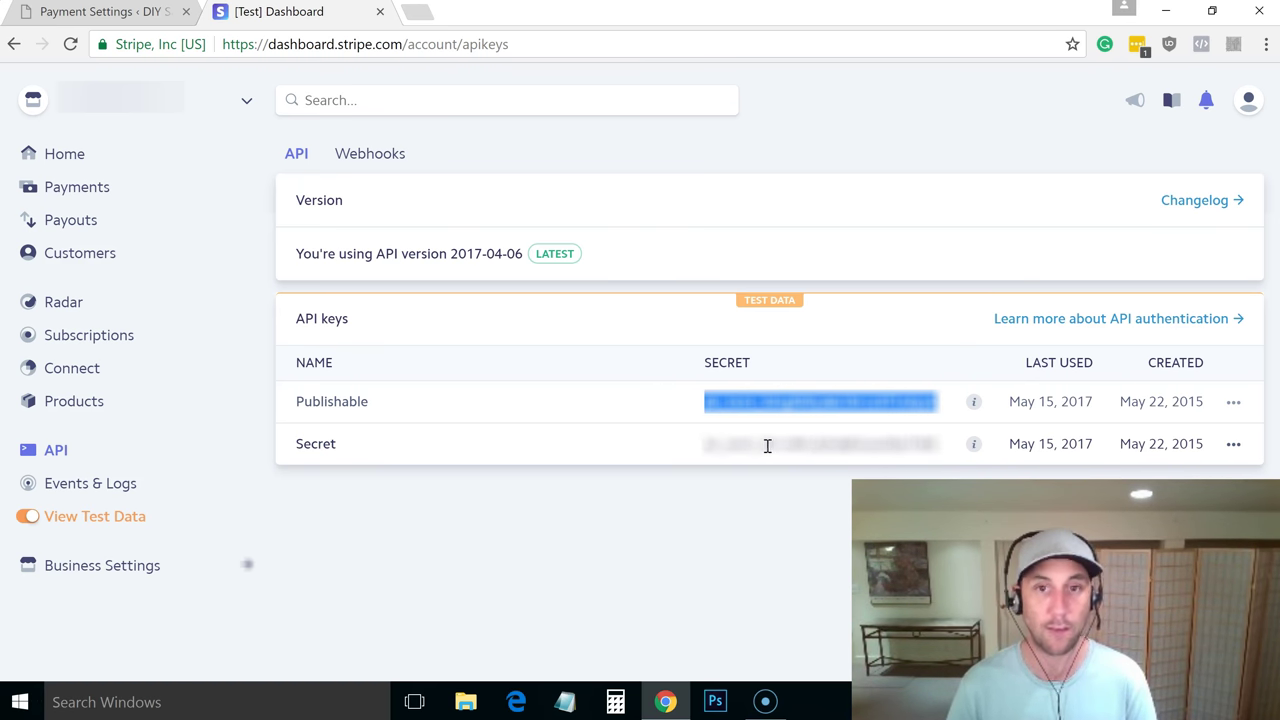
{"action": "left_click_drag", "start_coordinate": [706, 446], "coordinate": [935, 451]}
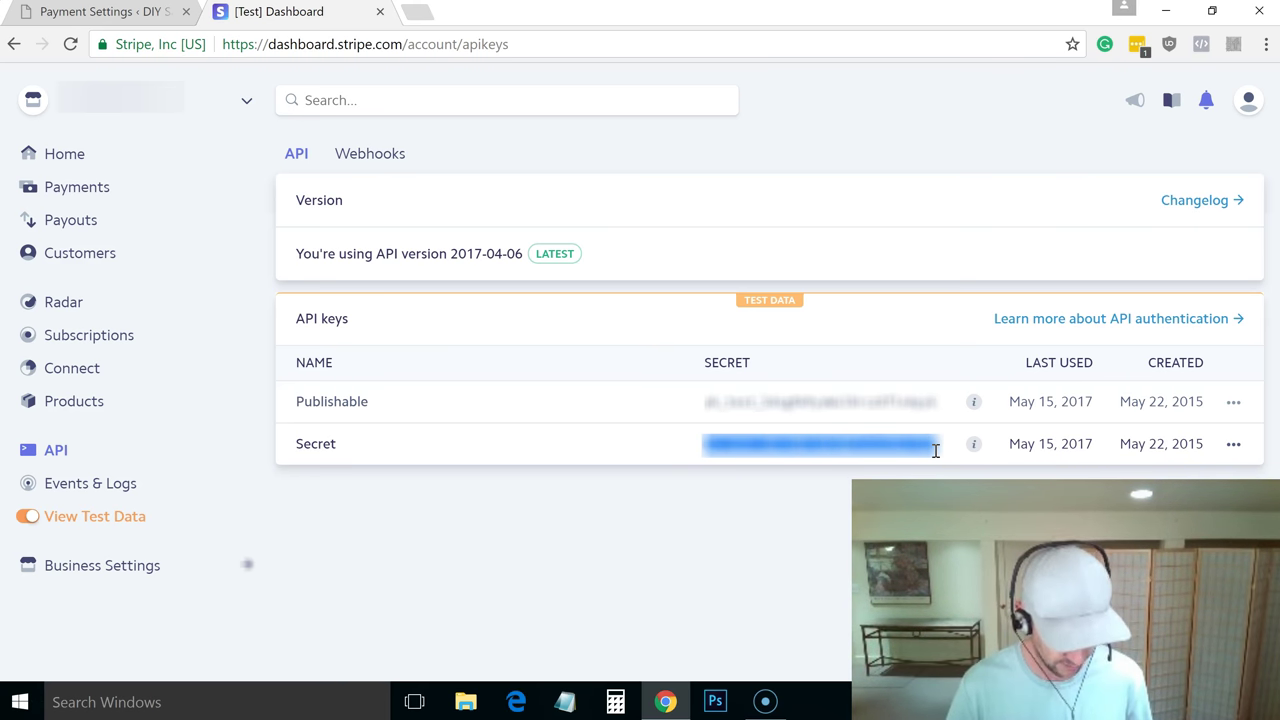
Replace the Test Secret Key with the copied Stripe key, save payment methods, and dismiss the confirmation
{"action": "left_click", "coordinate": [130, 14]}
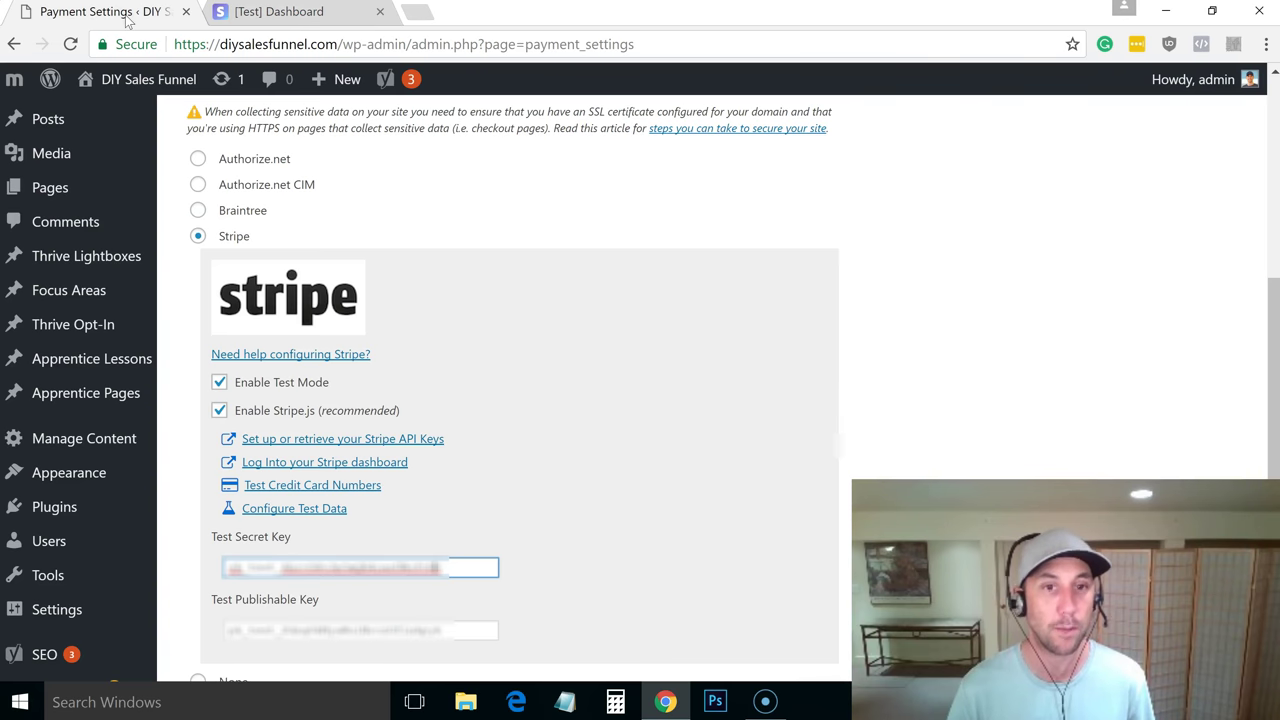
{"action": "triple_click", "coordinate": [370, 567]}
{"action": "key", "text": "ctrl+v"}
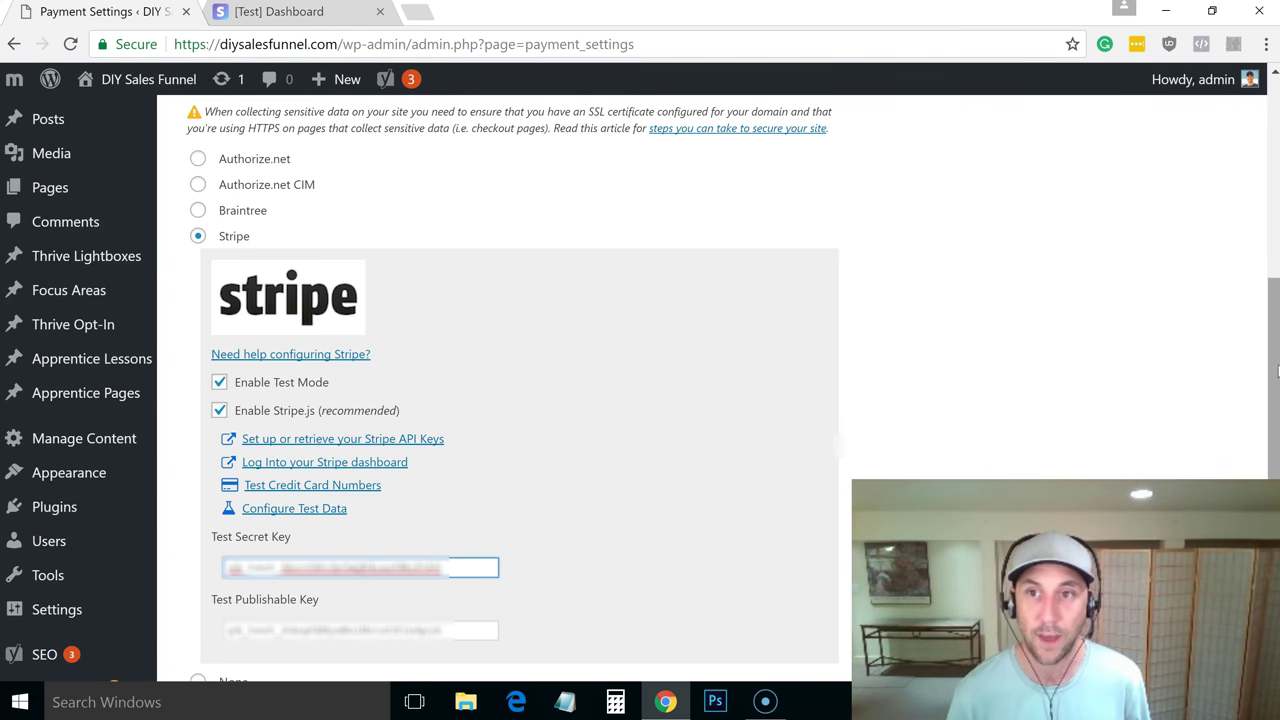
{"action": "left_click_drag", "start_coordinate": [1262, 398], "coordinate": [1263, 498]}
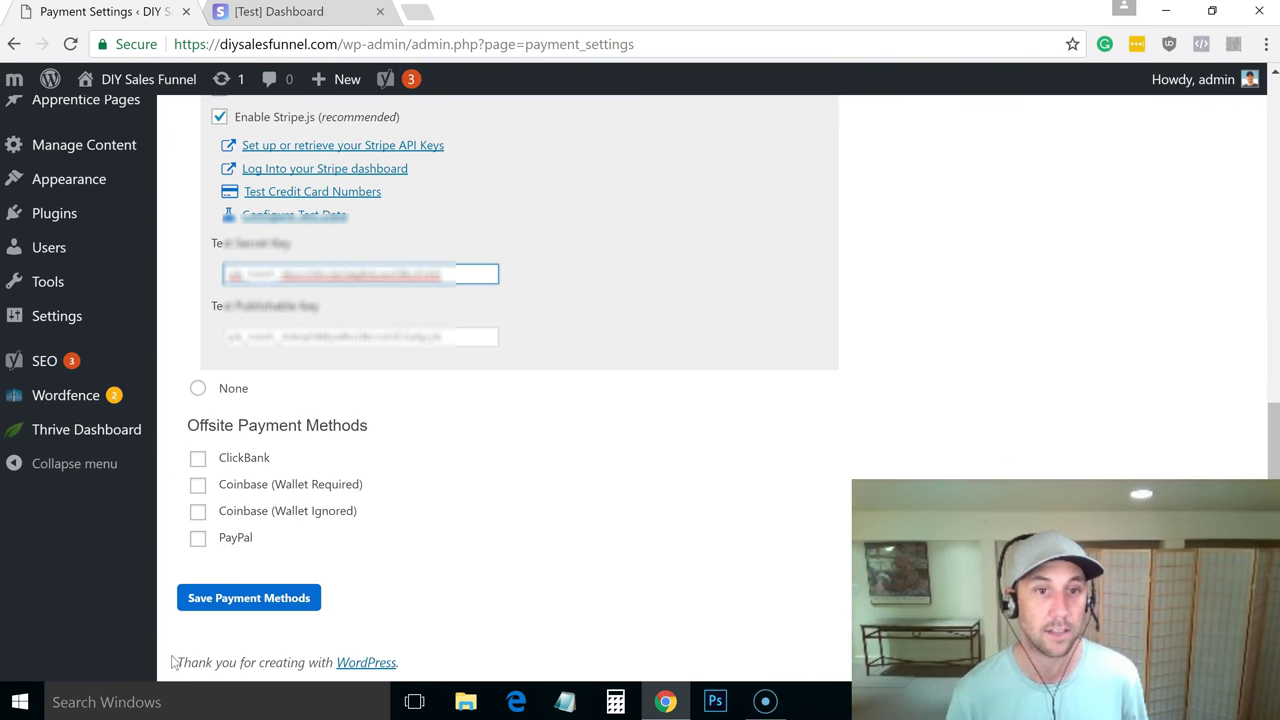
{"action": "left_click", "coordinate": [243, 606]}
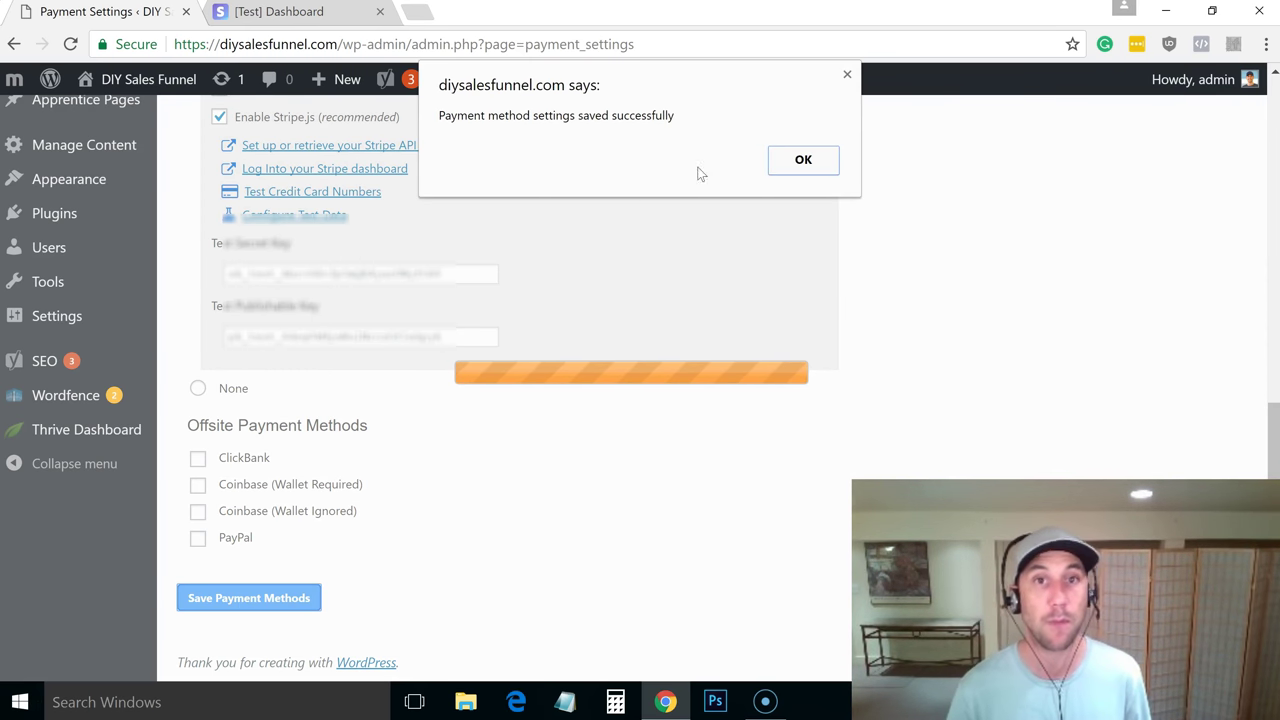
{"action": "left_click", "coordinate": [812, 163]}
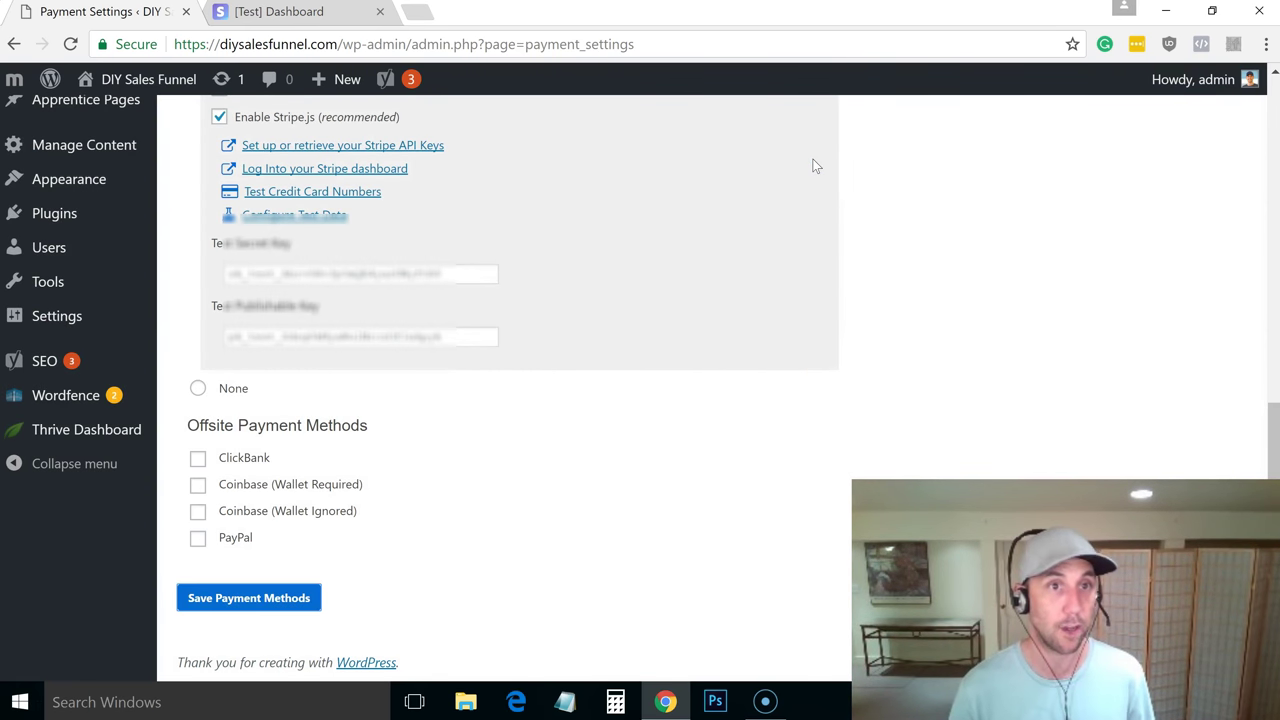
{"action": "mouse_move", "coordinate": [12, 84]}
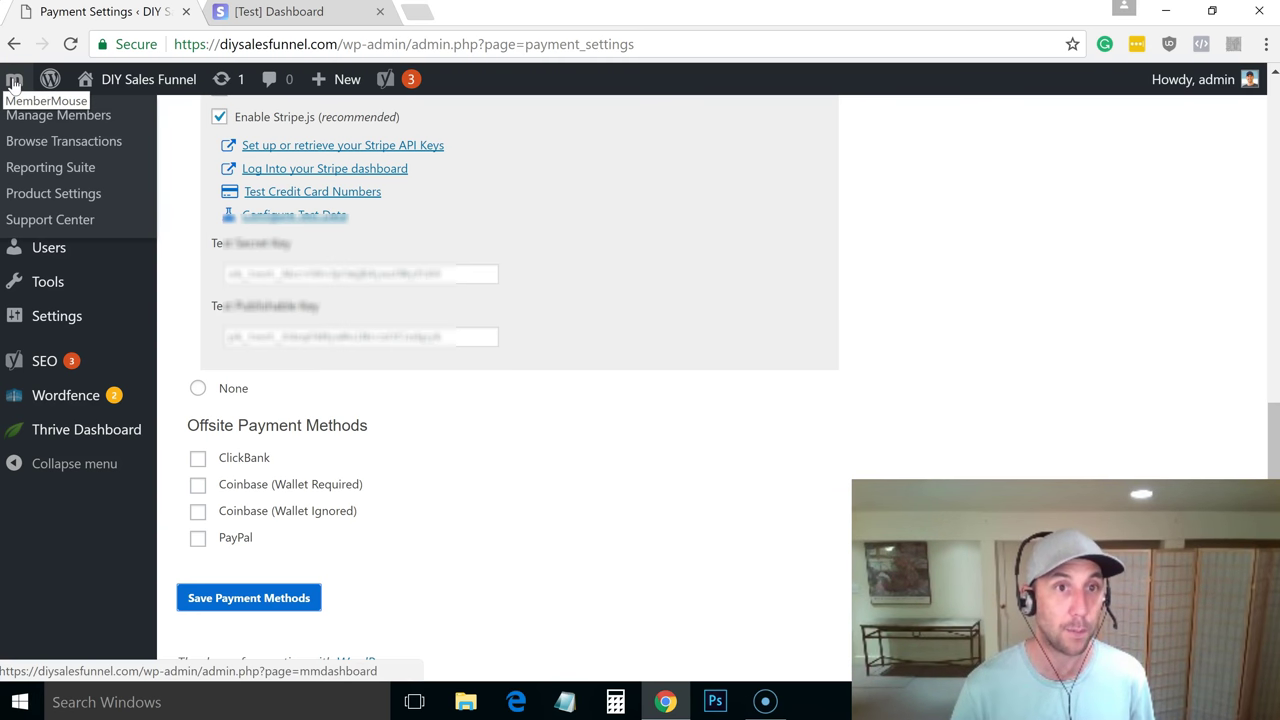
{"action": "left_click", "coordinate": [66, 195]}
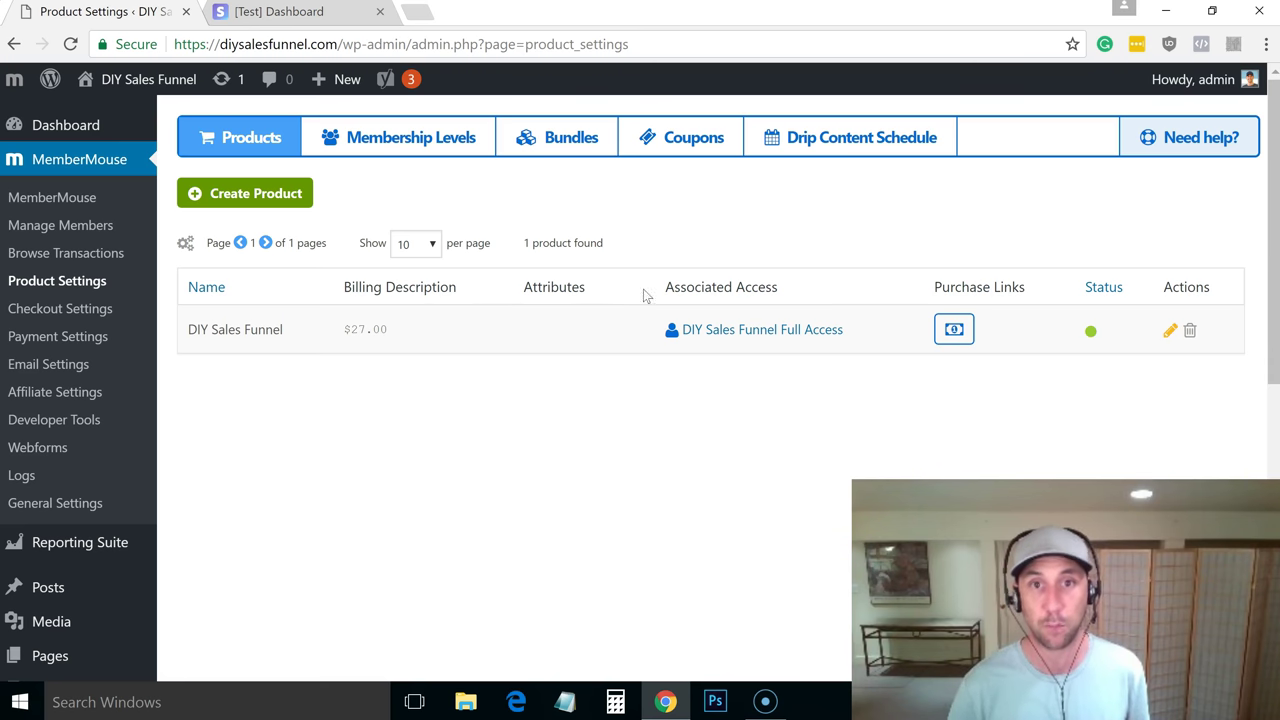
{"action": "left_click", "coordinate": [956, 329]}
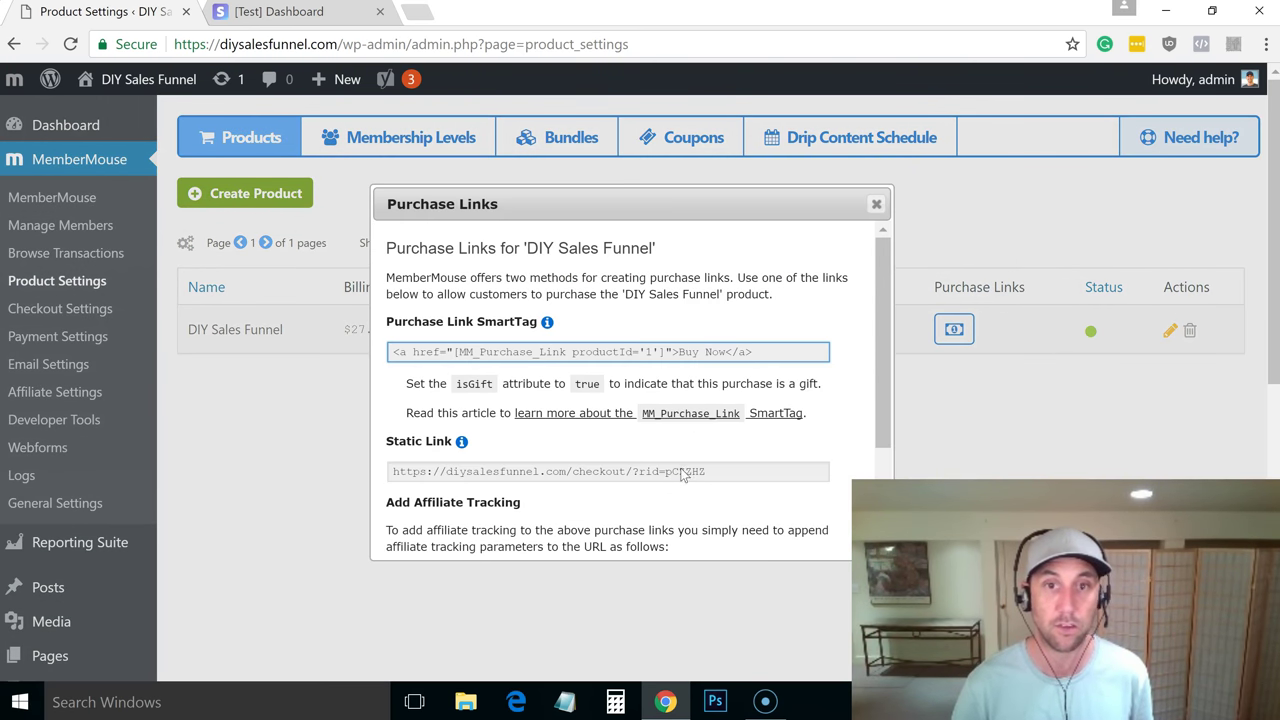
{"action": "left_click", "coordinate": [685, 476]}
{"action": "key", "text": "ctrl+c"}
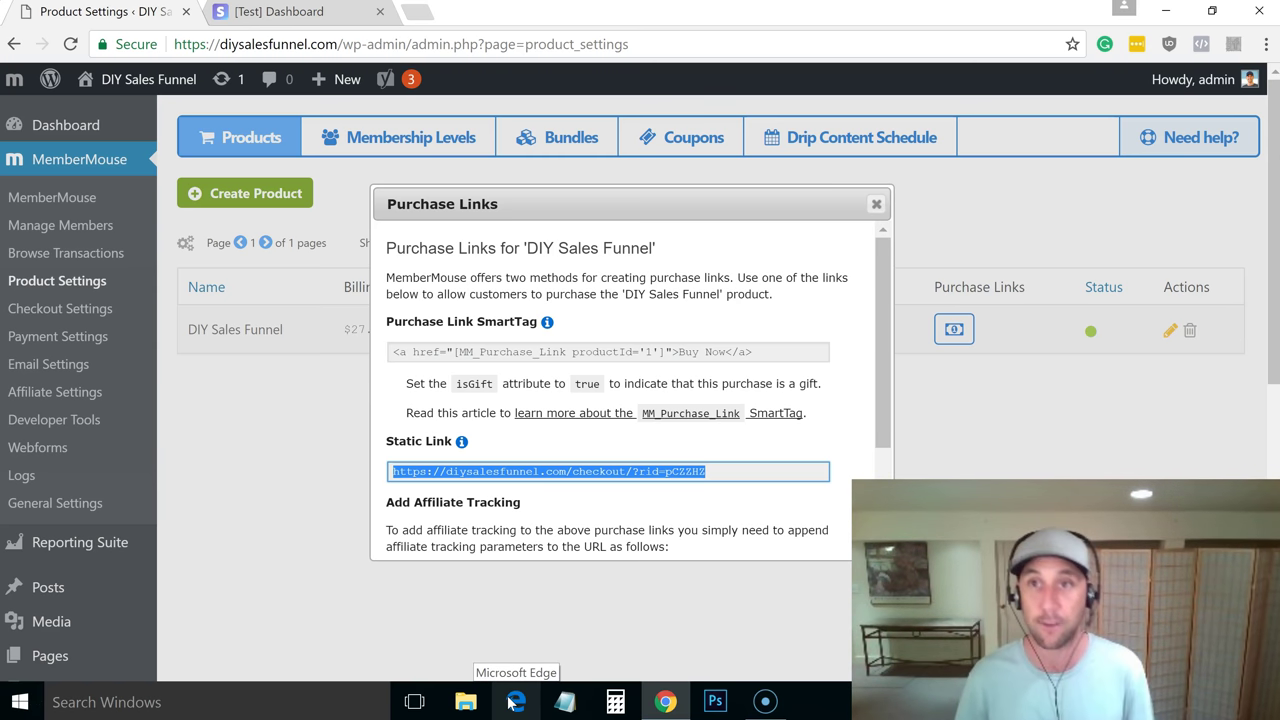
{"action": "left_click", "coordinate": [1265, 45]}
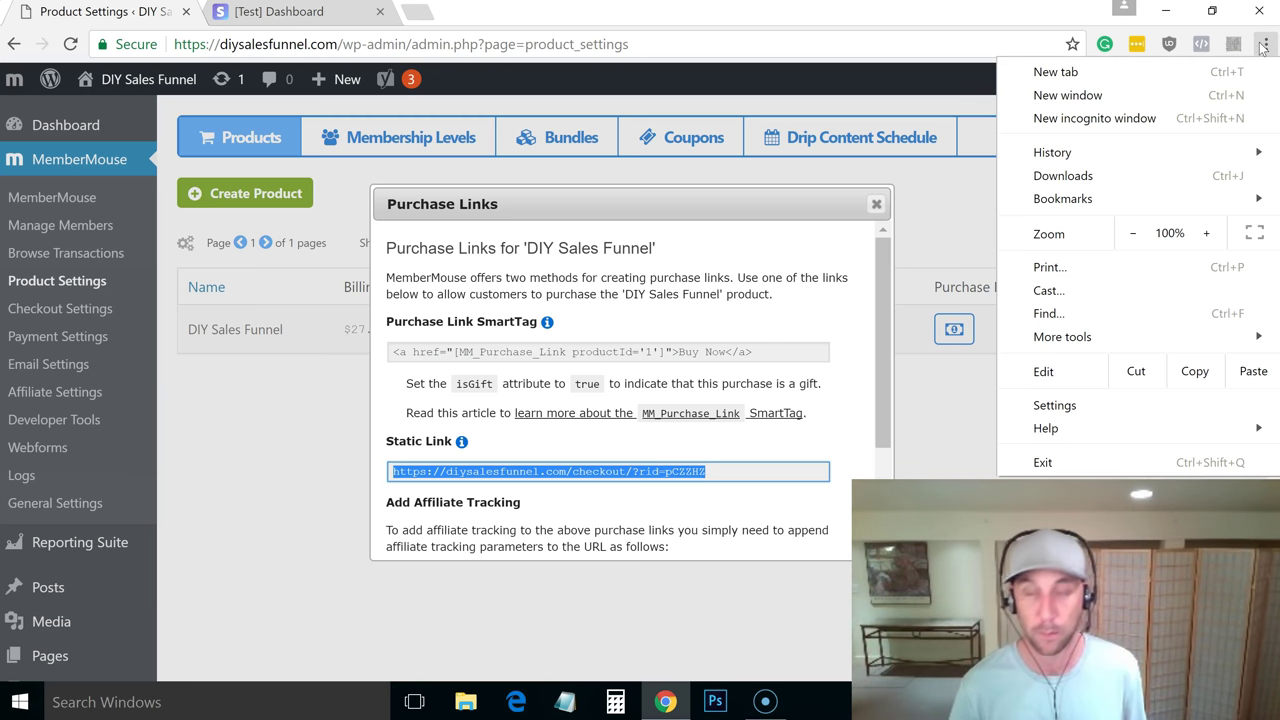
Load the checkout link in a new incognito window and enter the name Test Test
{"action": "left_click", "coordinate": [1125, 120]}
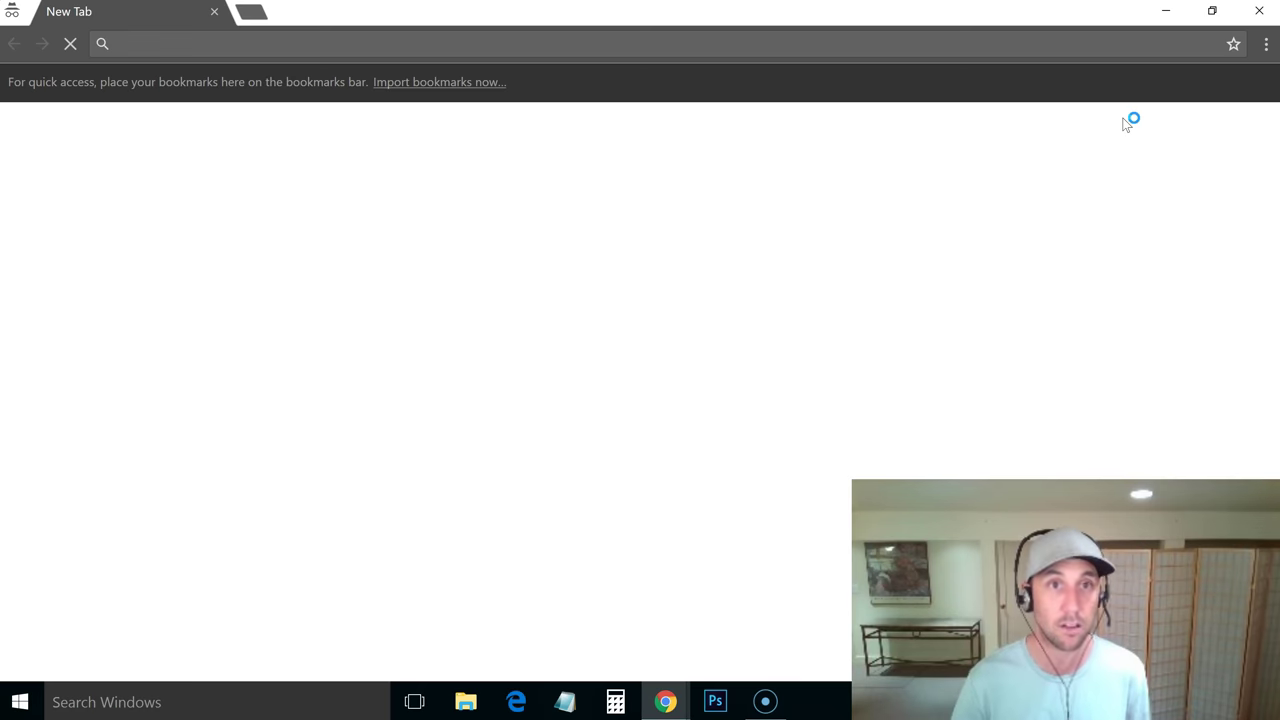
{"action": "key", "text": "ctrl+v"}
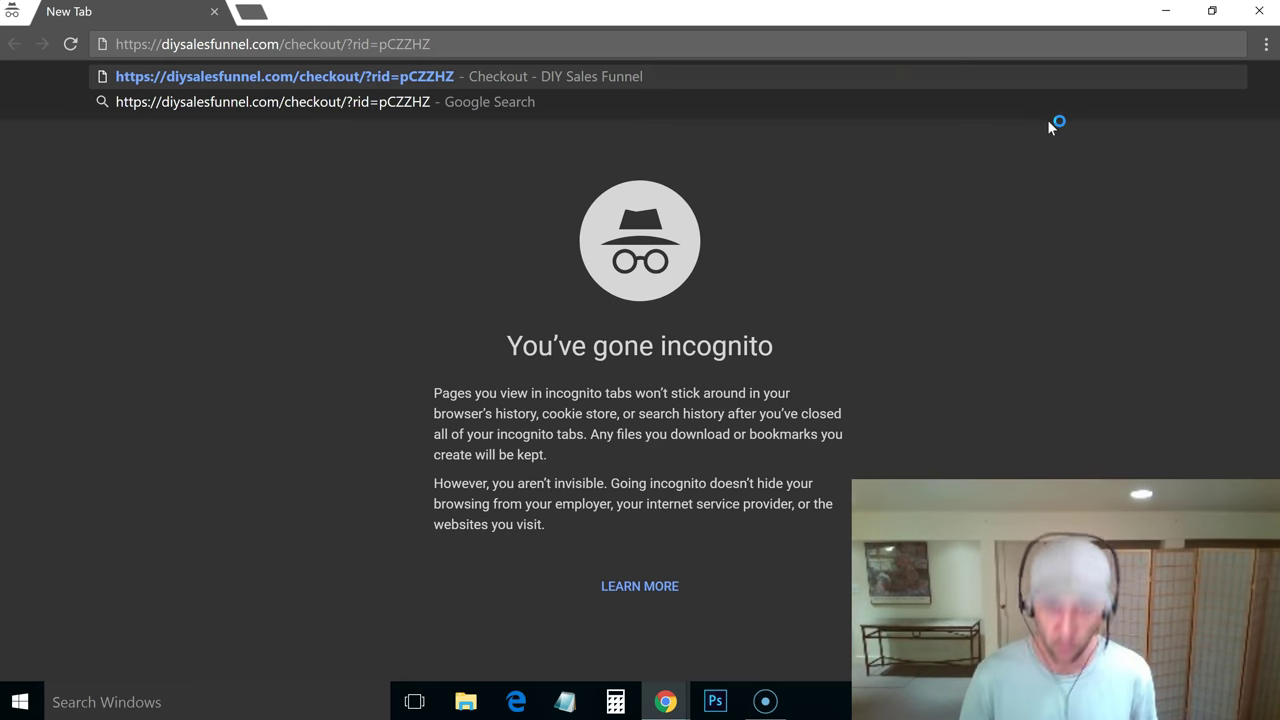
{"action": "key", "text": "Return"}
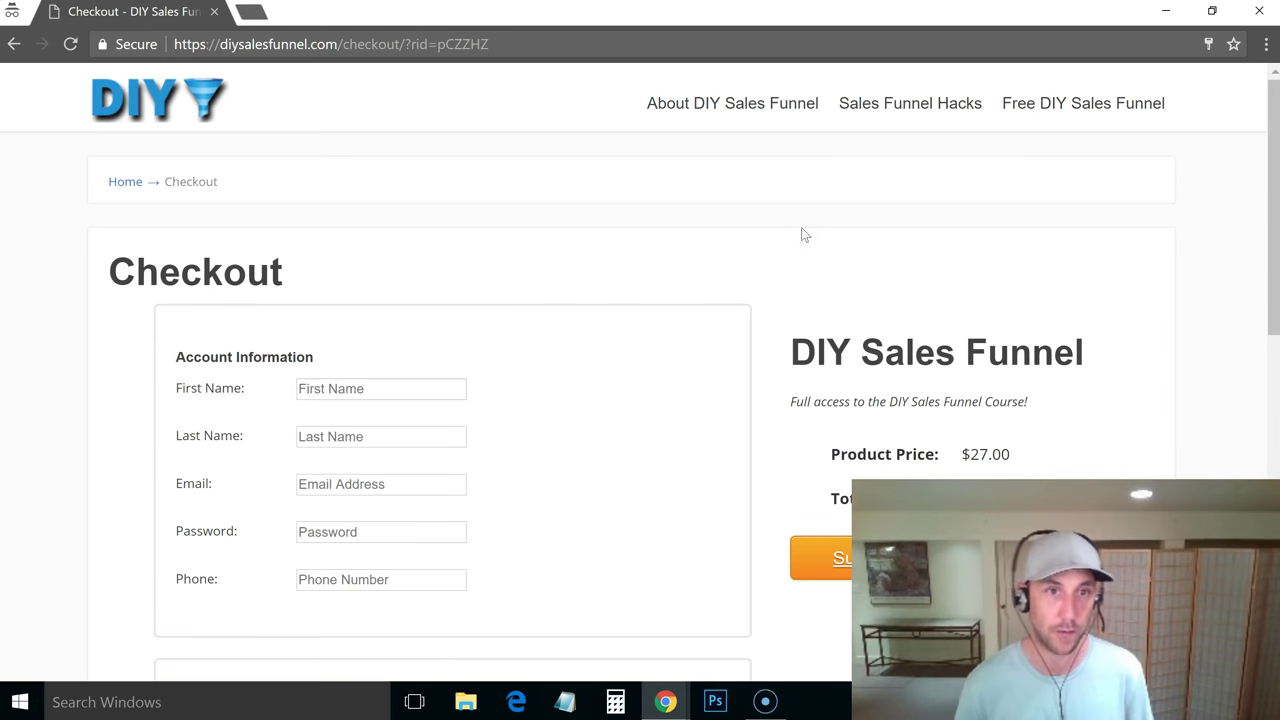
{"action": "left_click", "coordinate": [386, 388]}
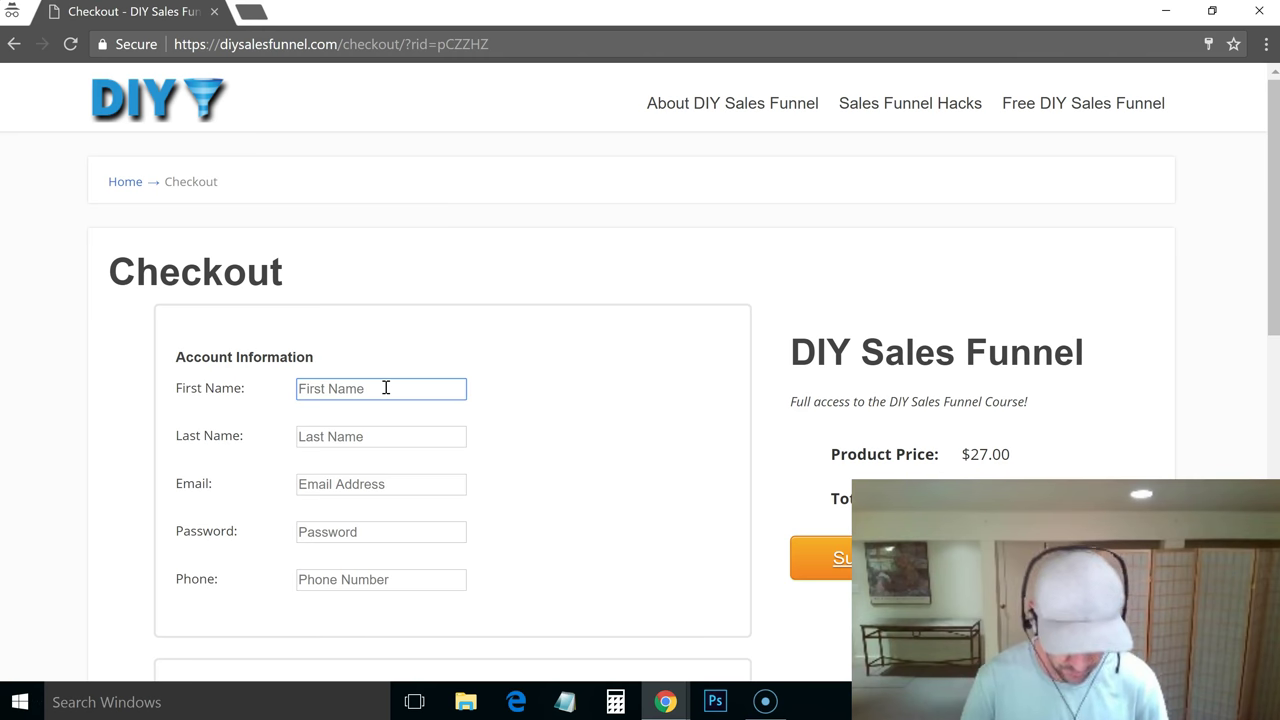
{"action": "type", "text": "Test"}
{"action": "key", "text": "Tab"}
{"action": "type", "text": "Te"}
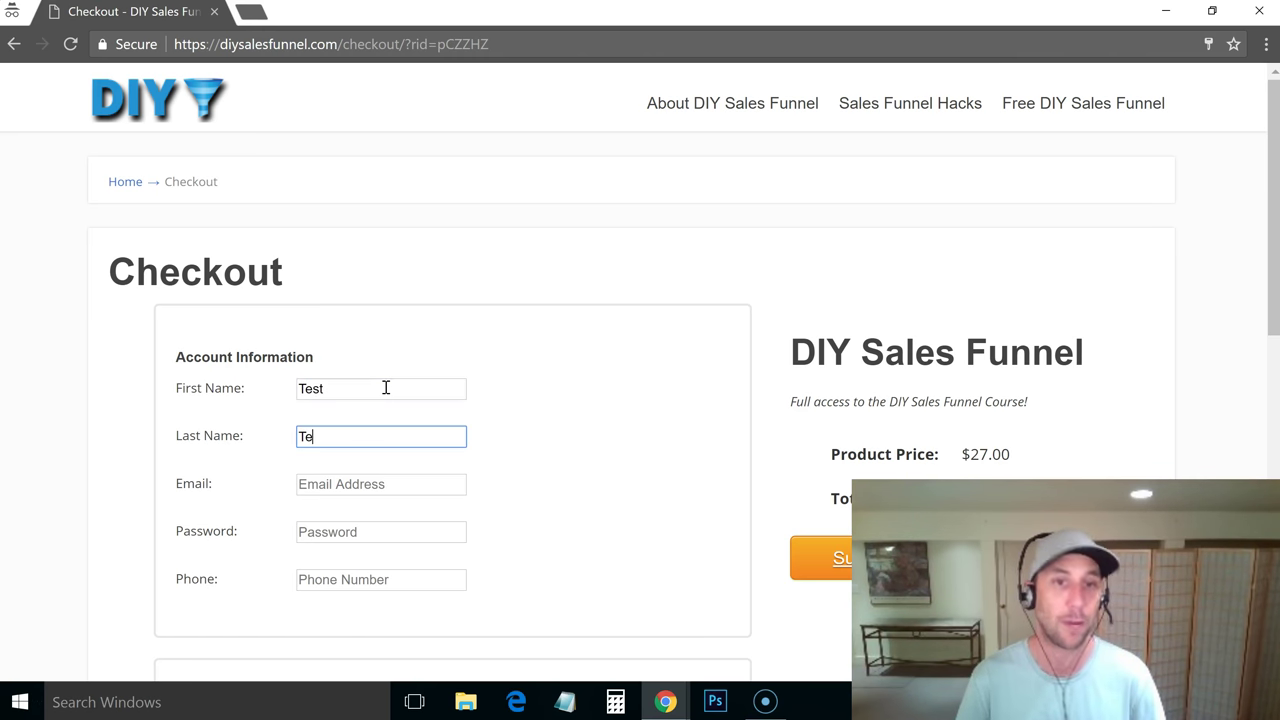
{"action": "key", "text": "Tab"}
Enter a test e-mail address on the diysalesfunnel domain, correcting it along the way
{"action": "type", "text": "testuser@"}
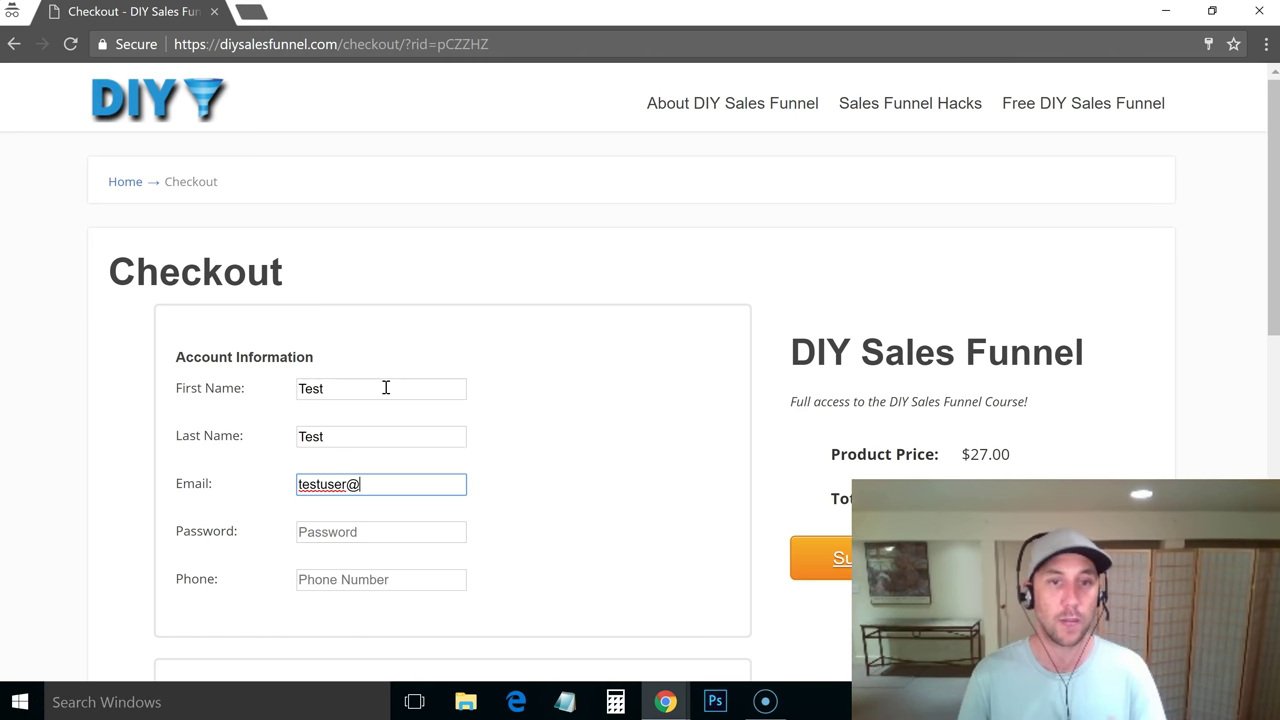
{"action": "key", "text": "BackSpace"}
{"action": "key", "text": "BackSpace"}
{"action": "key", "text": "BackSpace"}
{"action": "key", "text": "BackSpace"}
{"action": "key", "text": "BackSpace"}
{"action": "key", "text": "BackSpace"}
{"action": "key", "text": "BackSpace"}
{"action": "key", "text": "BackSpace"}
{"action": "key", "text": "BackSpace"}
{"action": "type", "text": "yourname@gma"}
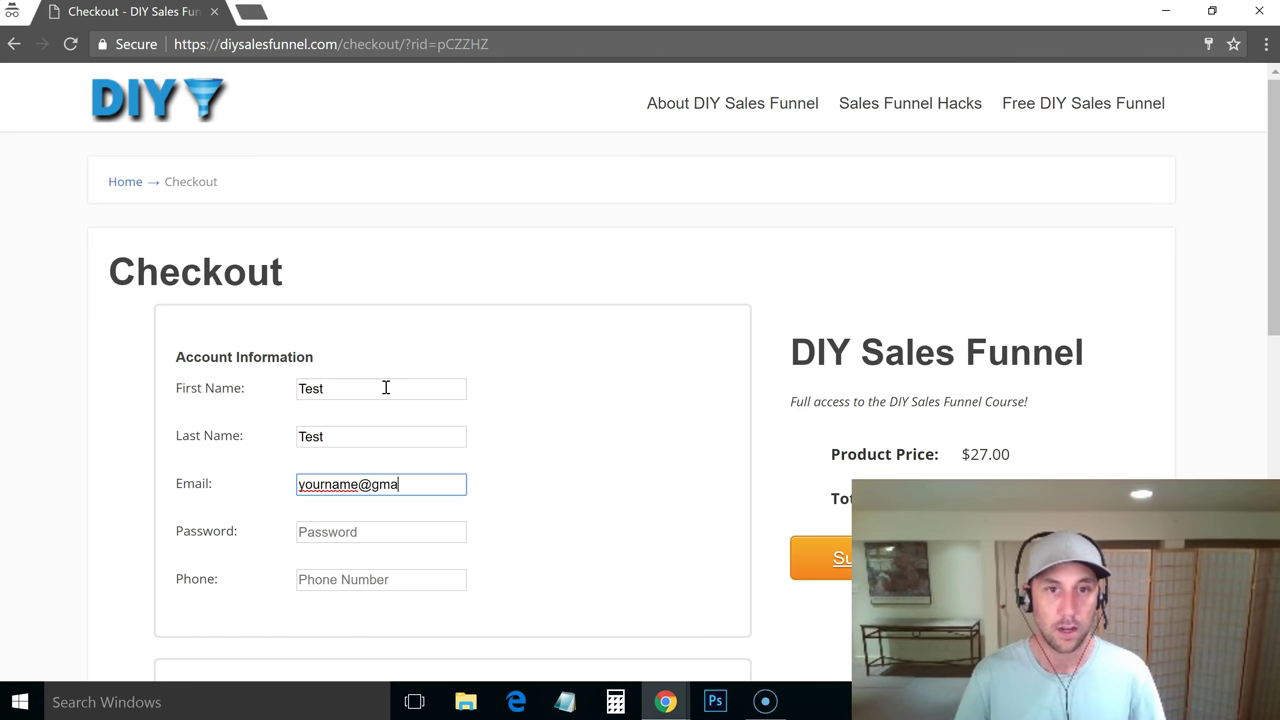
{"action": "type", "text": "il.com"}
{"action": "key", "text": "Left"}
{"action": "key", "text": "Left"}
{"action": "key", "text": "Left"}
{"action": "key", "text": "Left"}
{"action": "key", "text": "Left"}
{"action": "key", "text": "Left"}
{"action": "key", "text": "Left"}
{"action": "key", "text": "Left"}
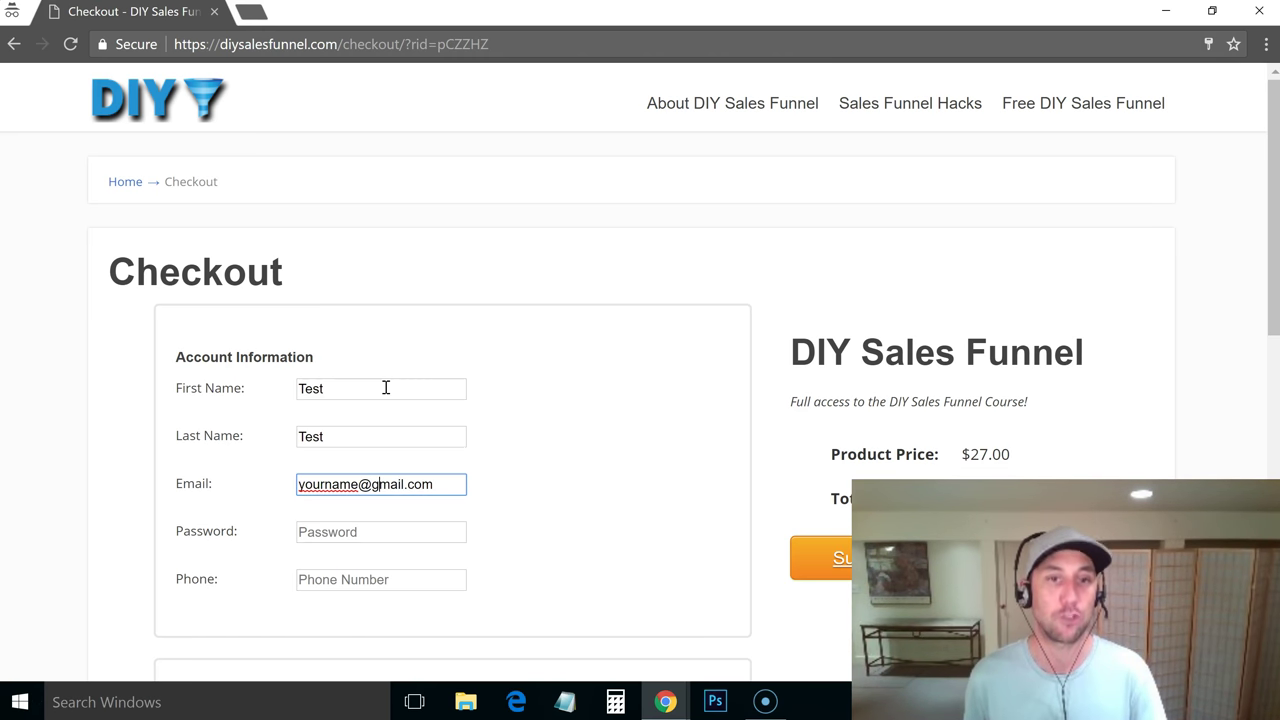
{"action": "key", "text": "Left"}
{"action": "key", "text": "Left"}
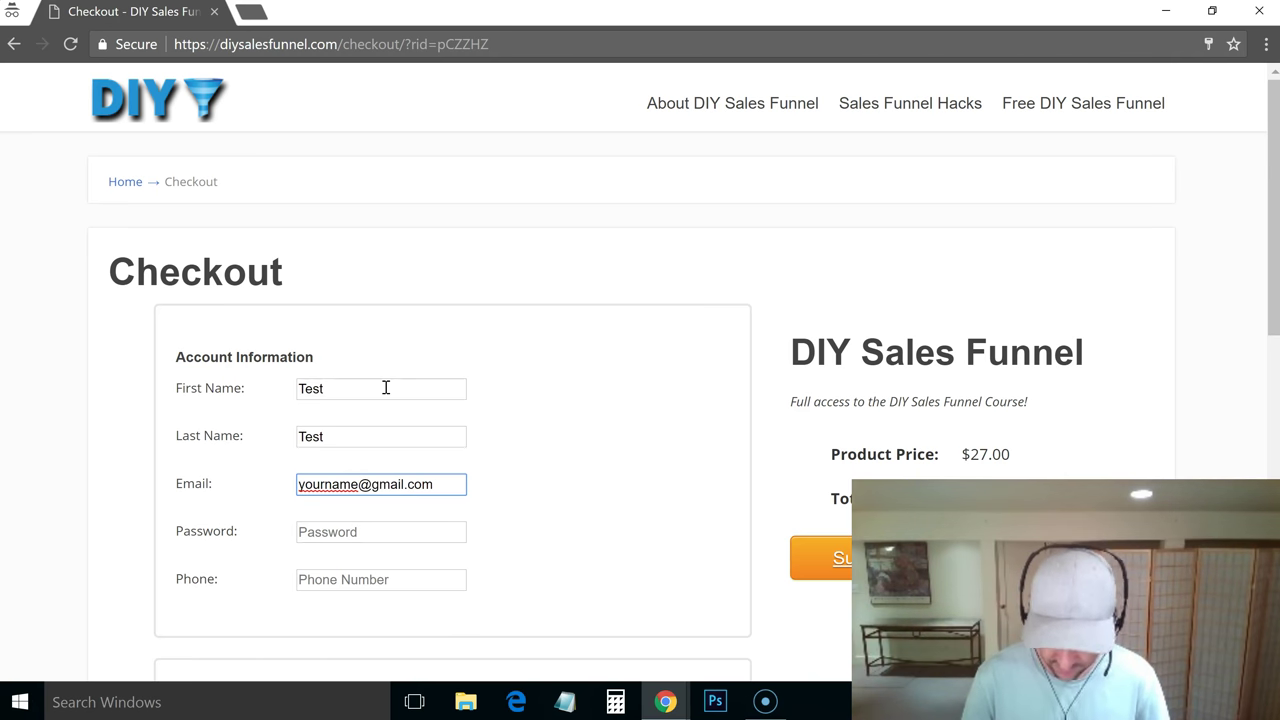
{"action": "type", "text": "+test1"}
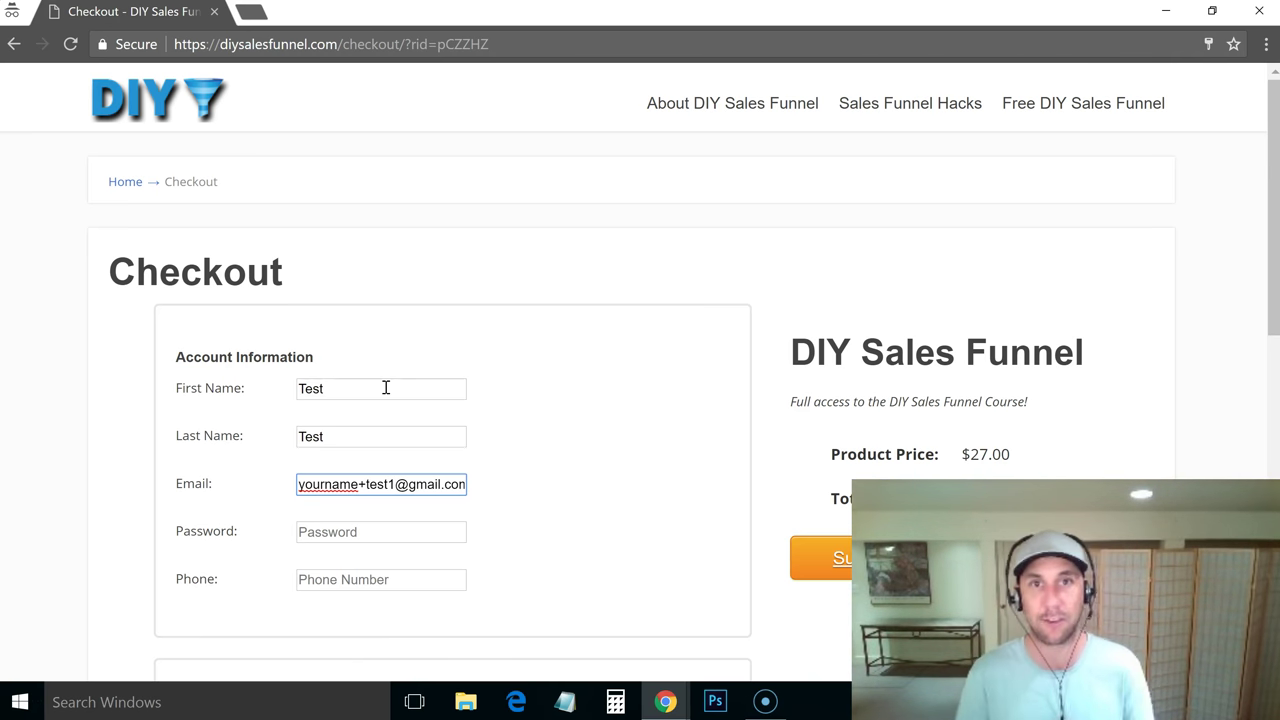
{"action": "left_click", "coordinate": [539, 487]}
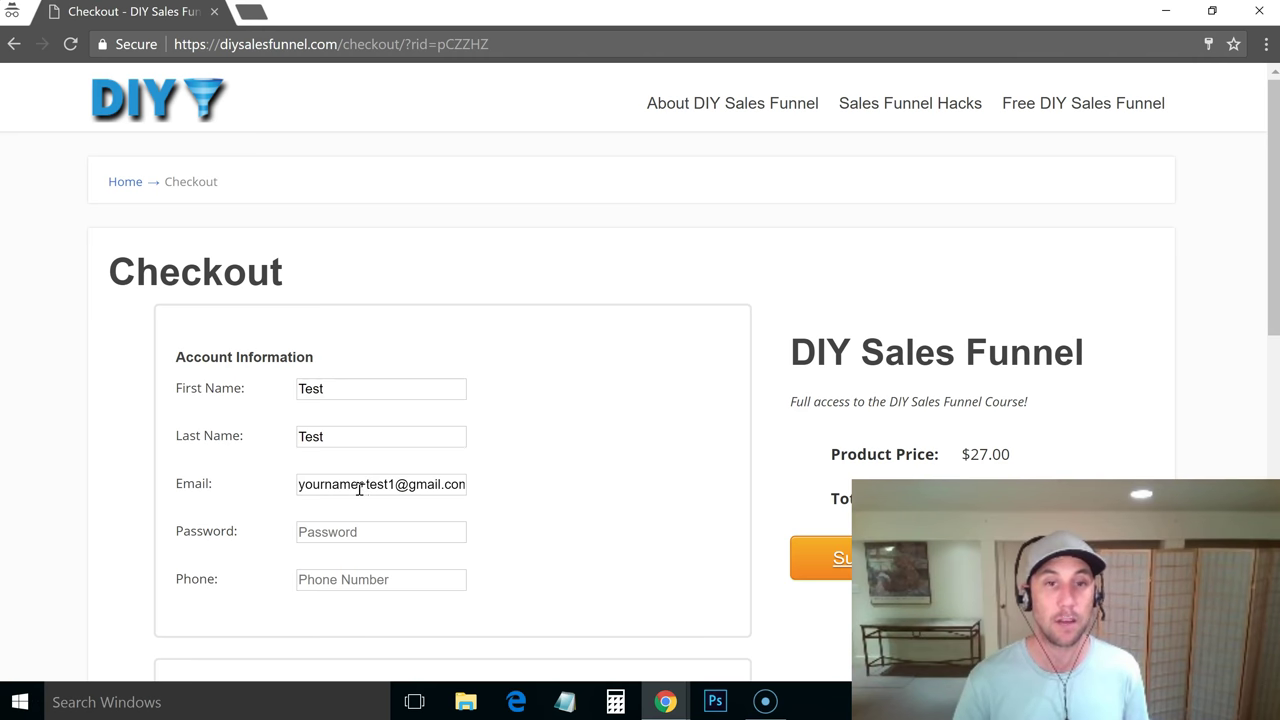
{"action": "left_click_drag", "start_coordinate": [359, 487], "coordinate": [286, 491]}
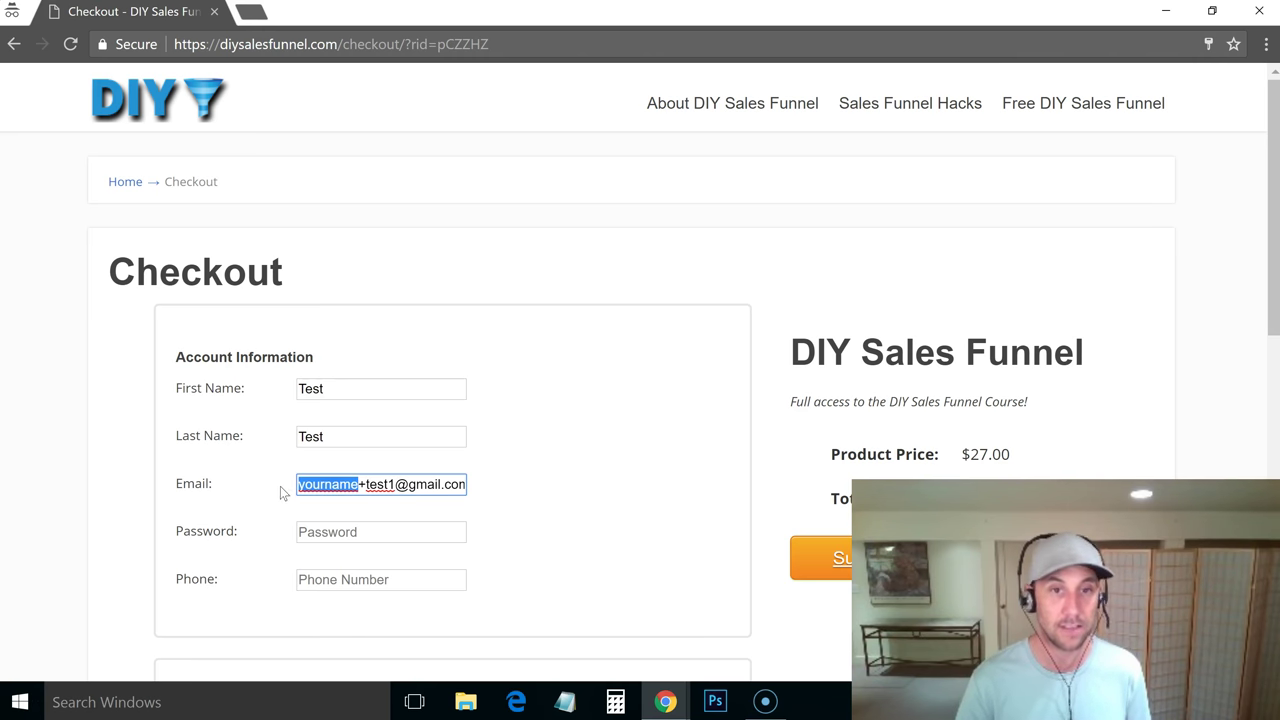
{"action": "left_click", "coordinate": [364, 487]}
{"action": "left_click_drag", "start_coordinate": [395, 487], "coordinate": [286, 491]}
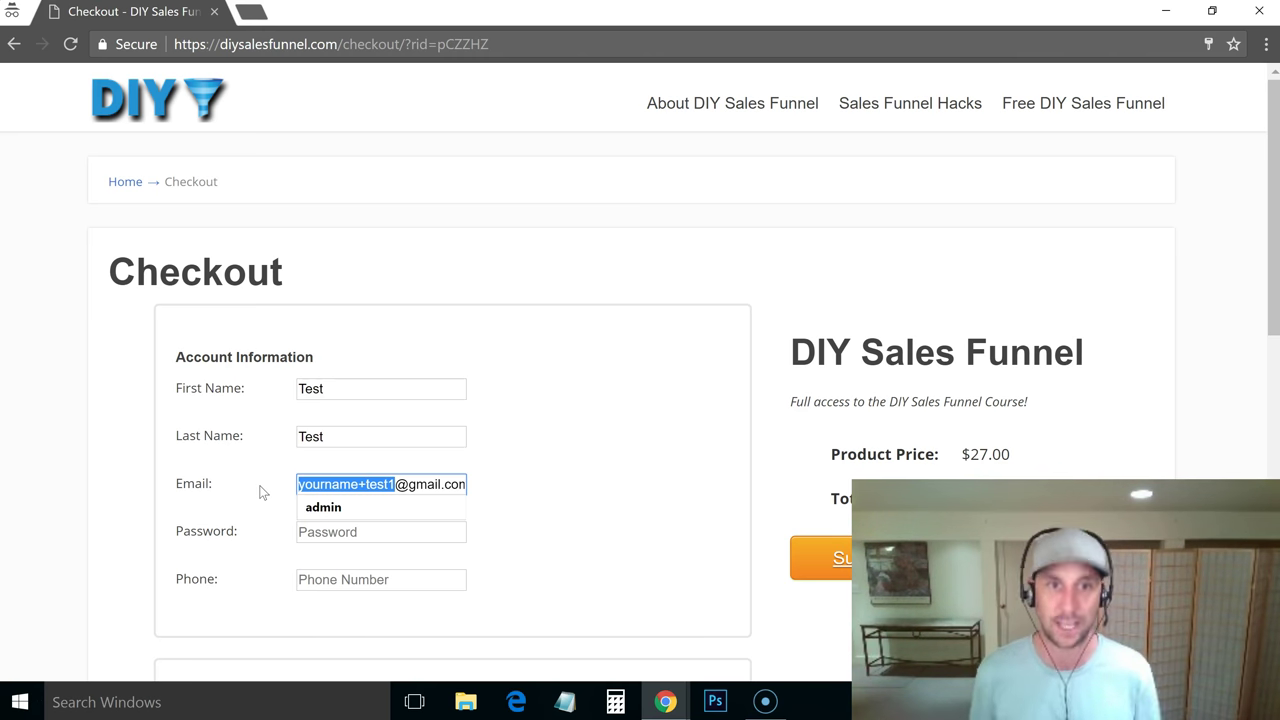
{"action": "type", "text": "testust"}
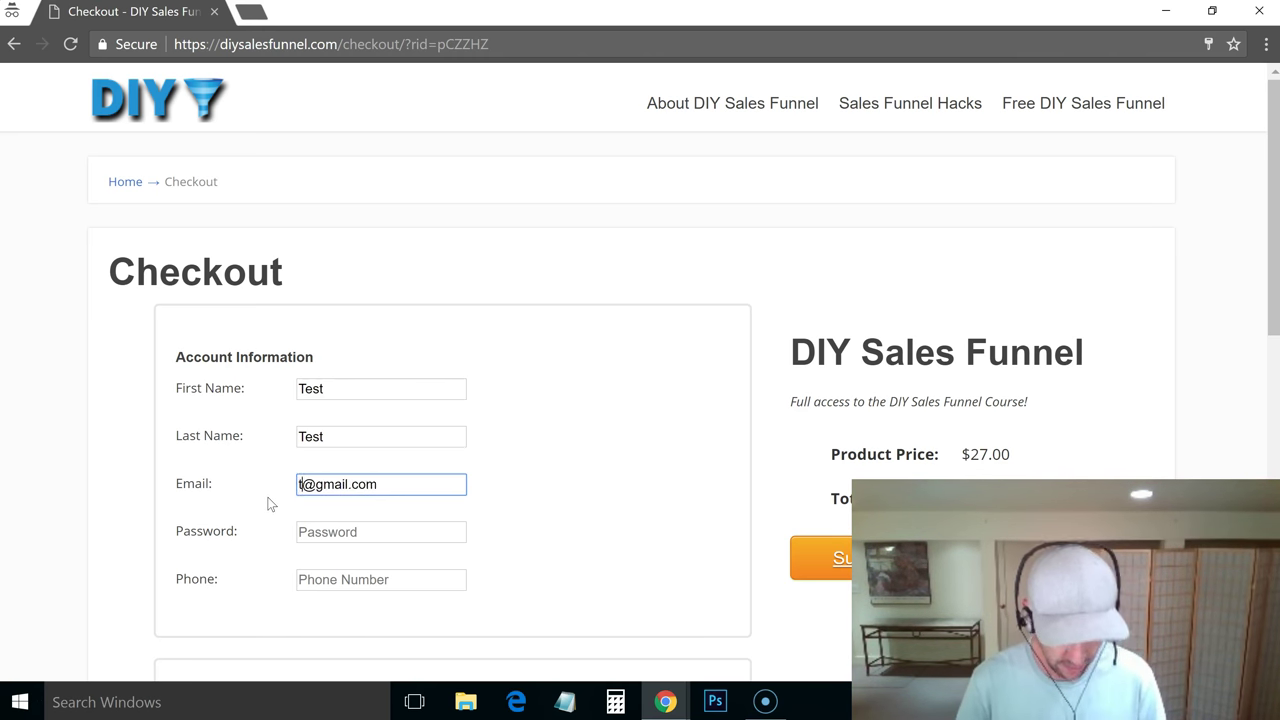
{"action": "key", "text": "BackSpace"}
{"action": "type", "text": "estuser"}
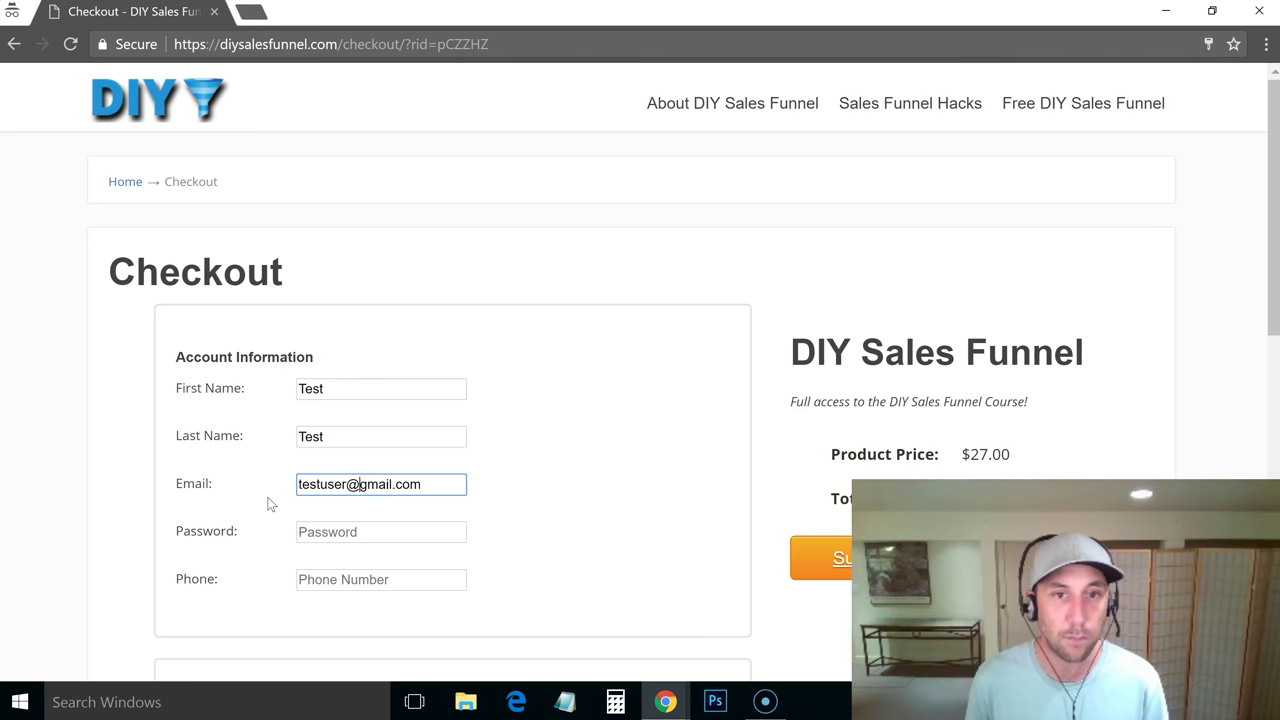
{"action": "key", "text": "shift+Right"}
{"action": "key", "text": "shift+Right"}
{"action": "key", "text": "shift+Right"}
{"action": "type", "text": "diysalesfu"}
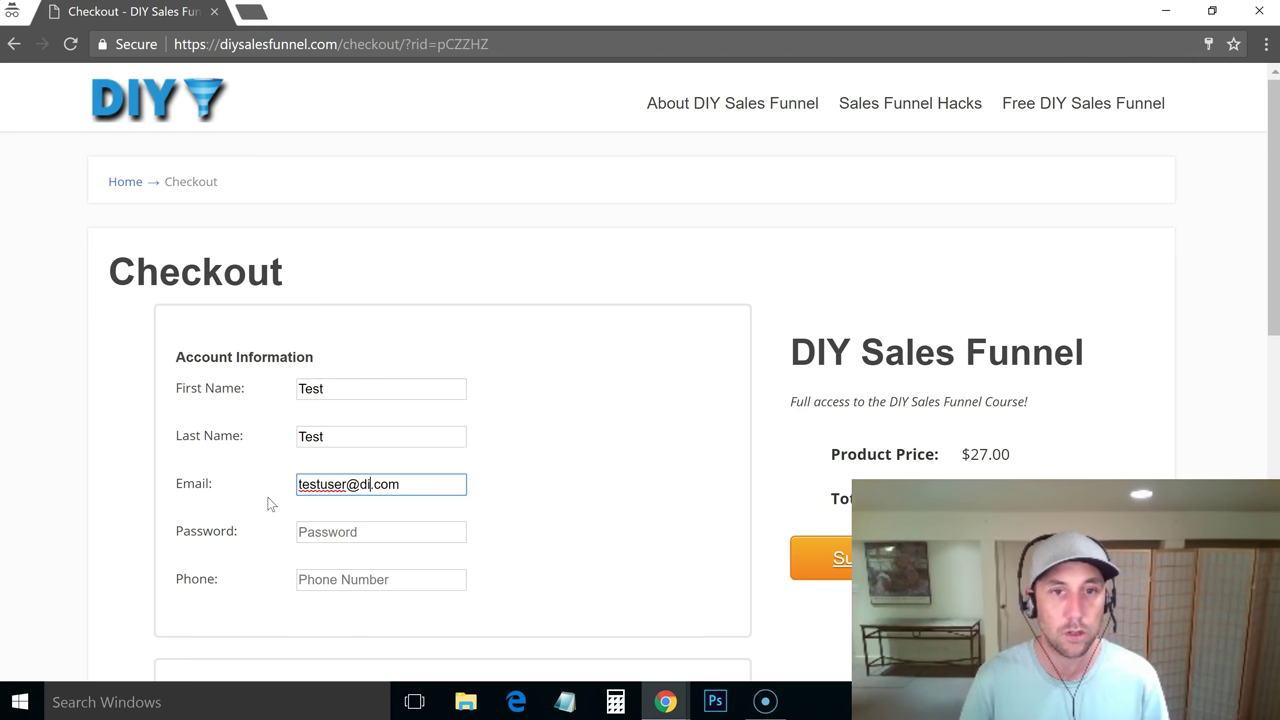
{"action": "type", "text": "nnel"}
{"action": "key", "text": "End"}
Fill in the account password and a phone number
{"action": "key", "text": "Tab"}
{"action": "type", "text": "password"}
{"action": "key", "text": "Tab"}
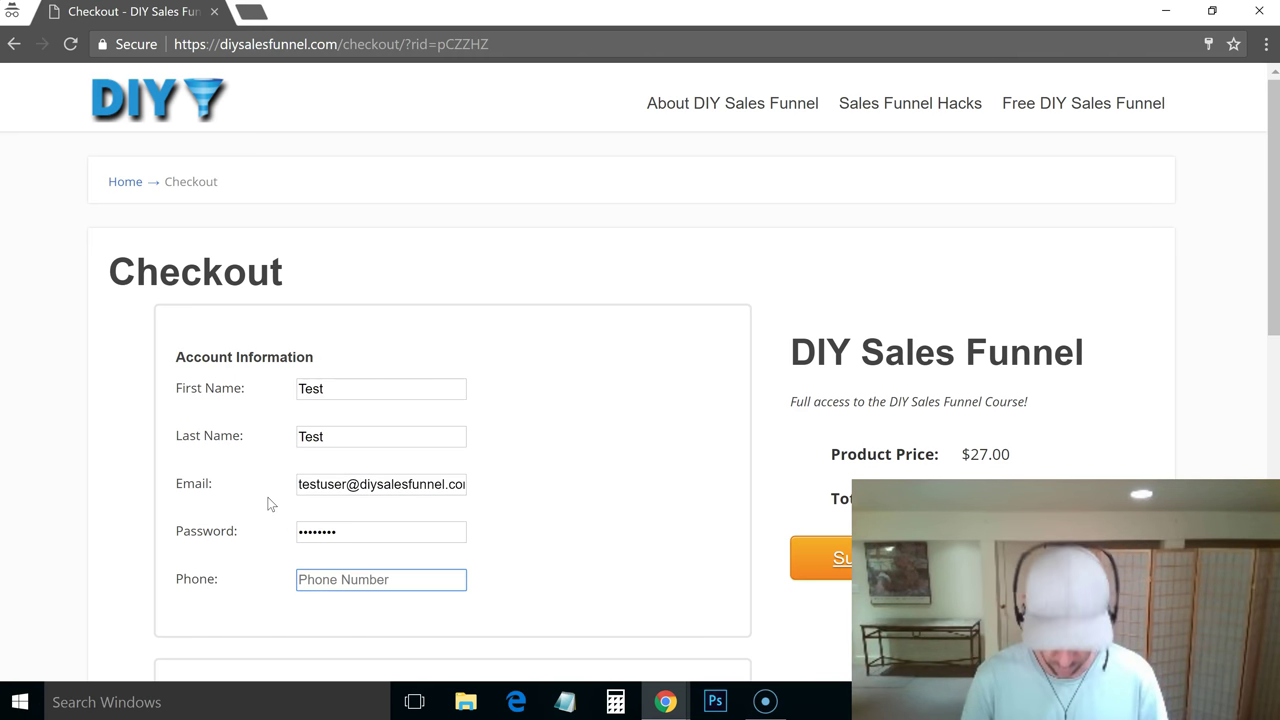
{"action": "type", "text": "99944733"}
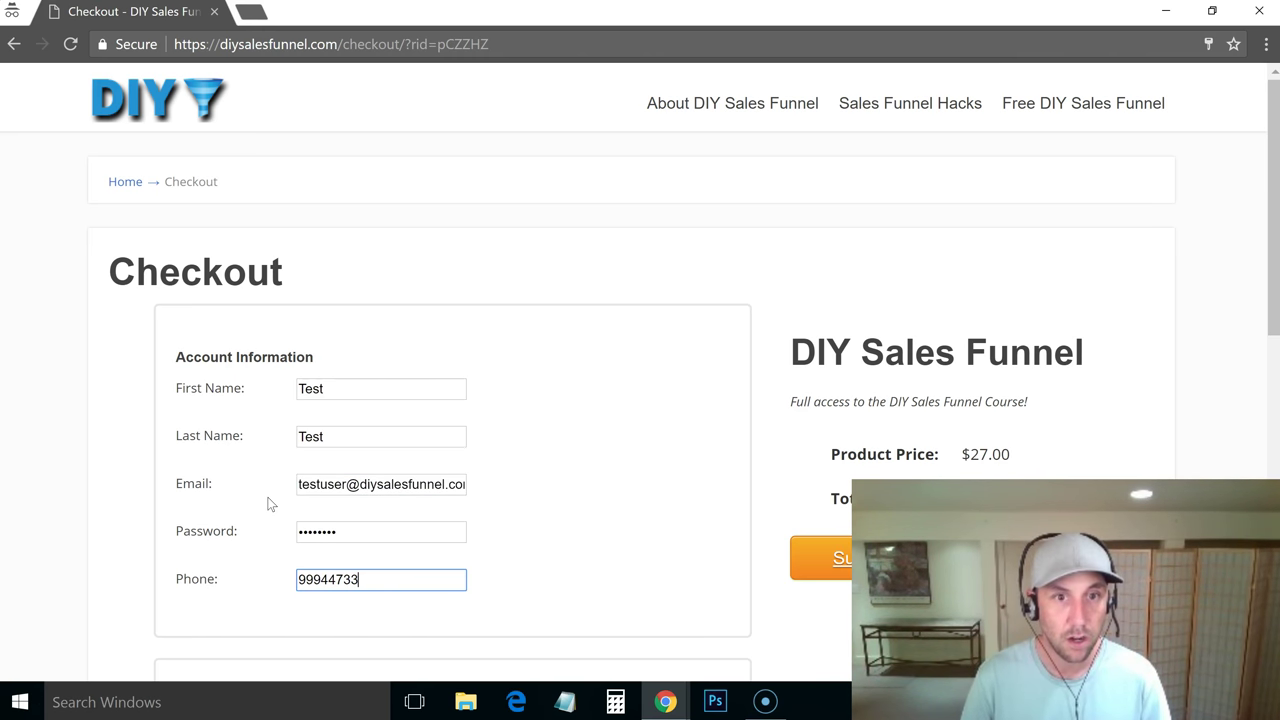
{"action": "type", "text": "2"}
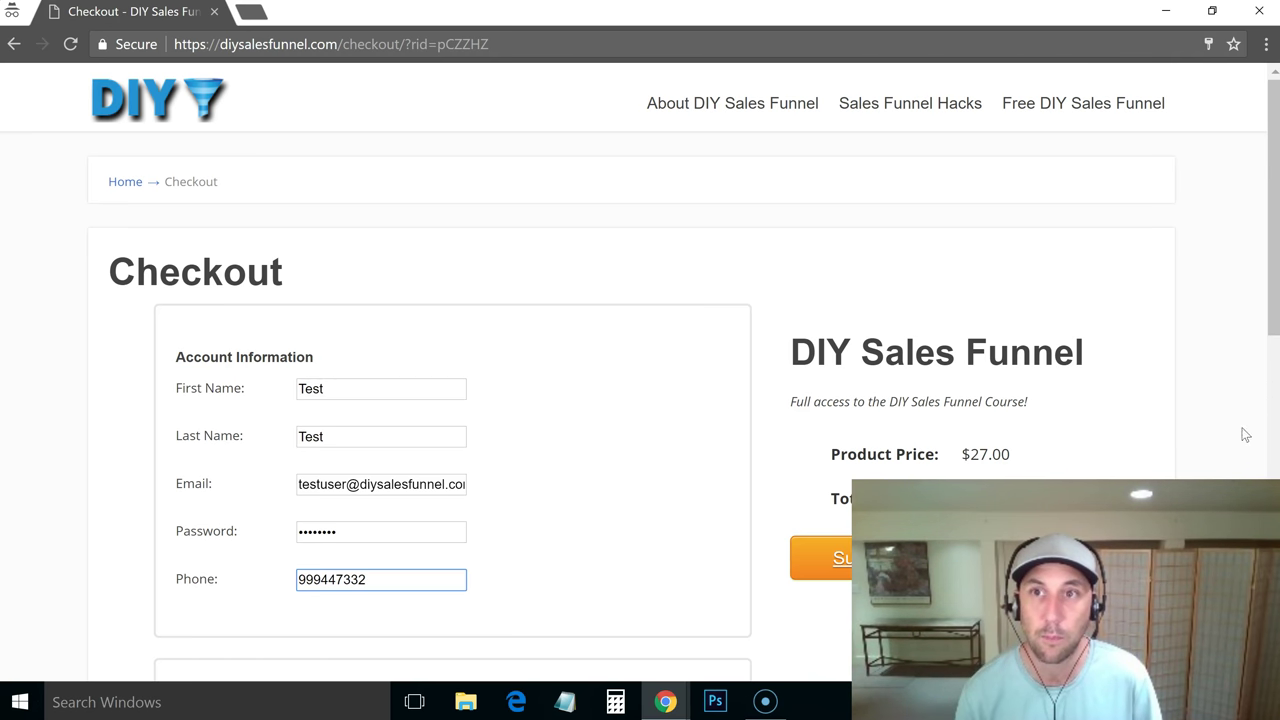
Close the purchase links dialog in the admin window
{"action": "scroll", "coordinate": [1271, 290], "scroll_direction": "down", "scroll_amount": 4}
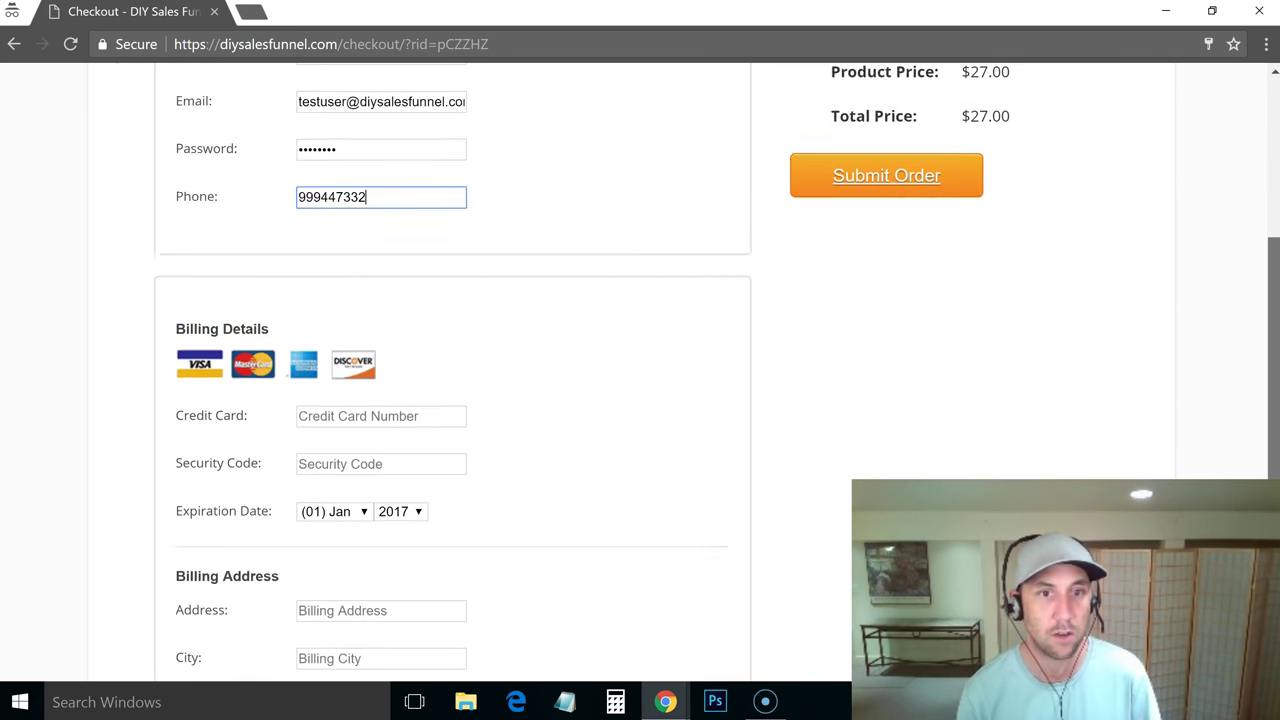
{"action": "scroll", "coordinate": [351, 371], "scroll_direction": "down", "scroll_amount": 2}
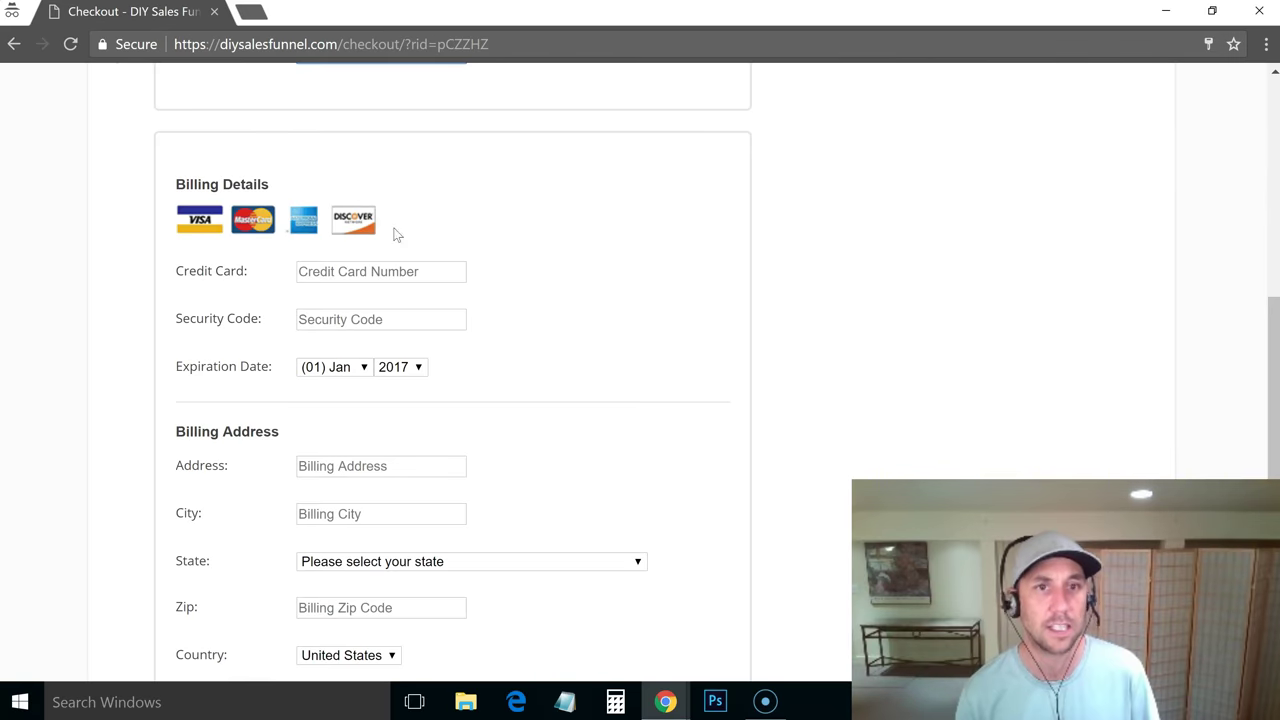
{"action": "key", "text": "alt+Tab"}
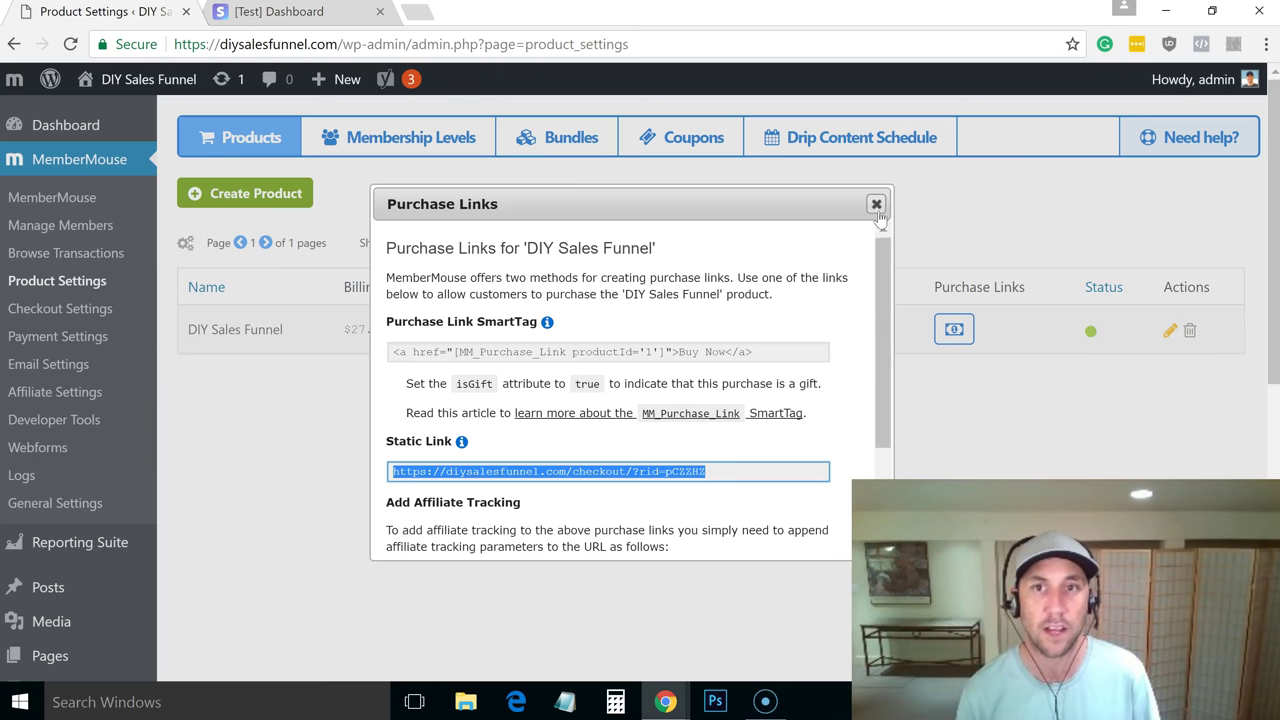
{"action": "left_click", "coordinate": [876, 206]}
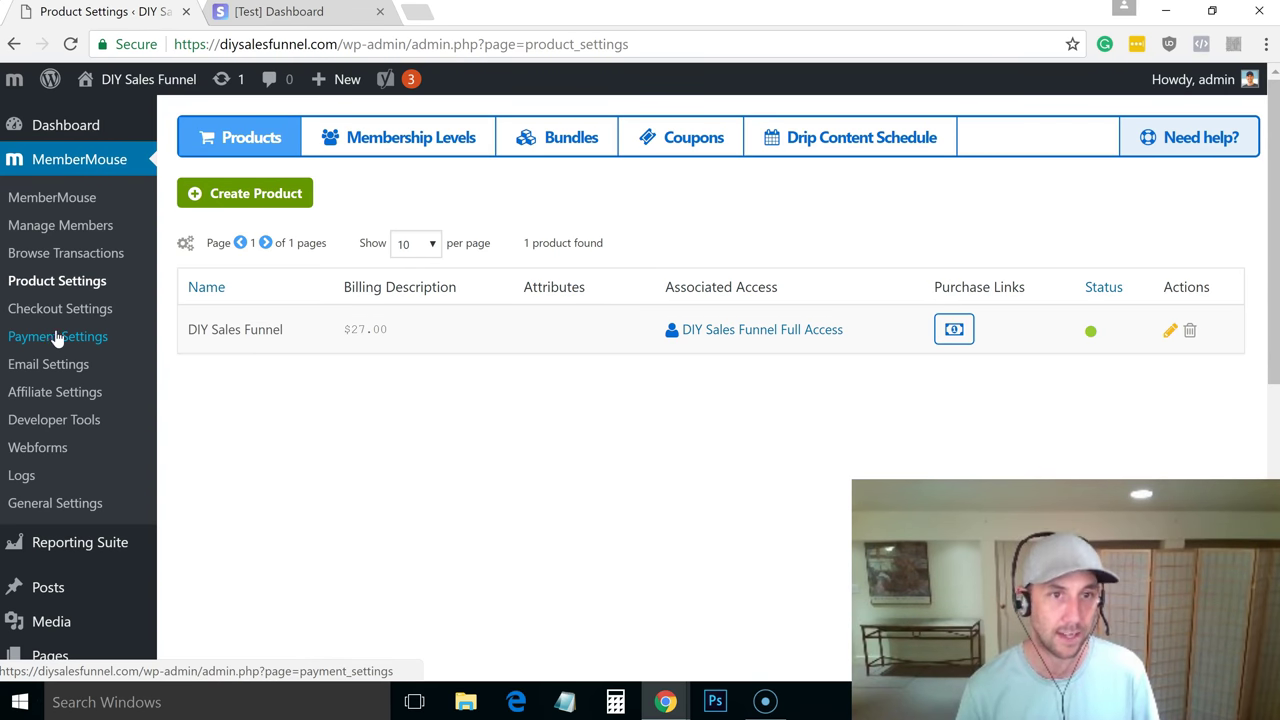
Begin entering the test card number on the checkout, then get back to the checkout page
{"action": "key", "text": "alt+Tab"}
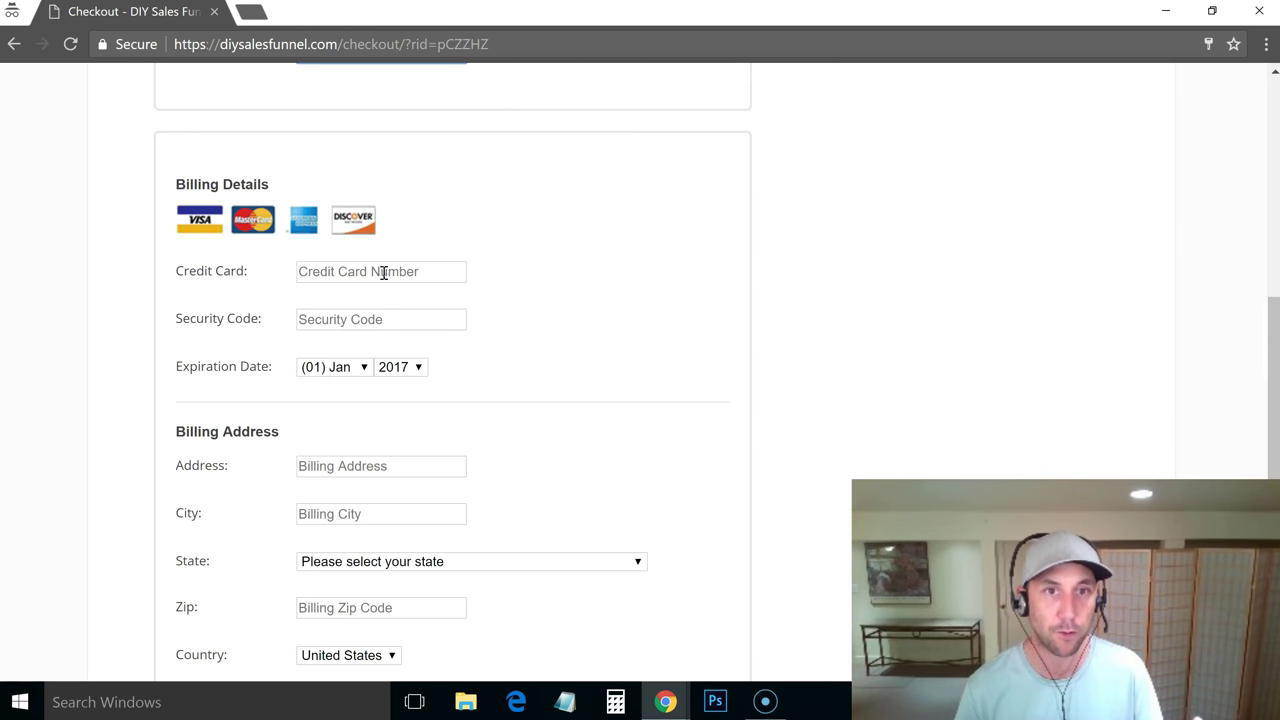
{"action": "left_click", "coordinate": [386, 271]}
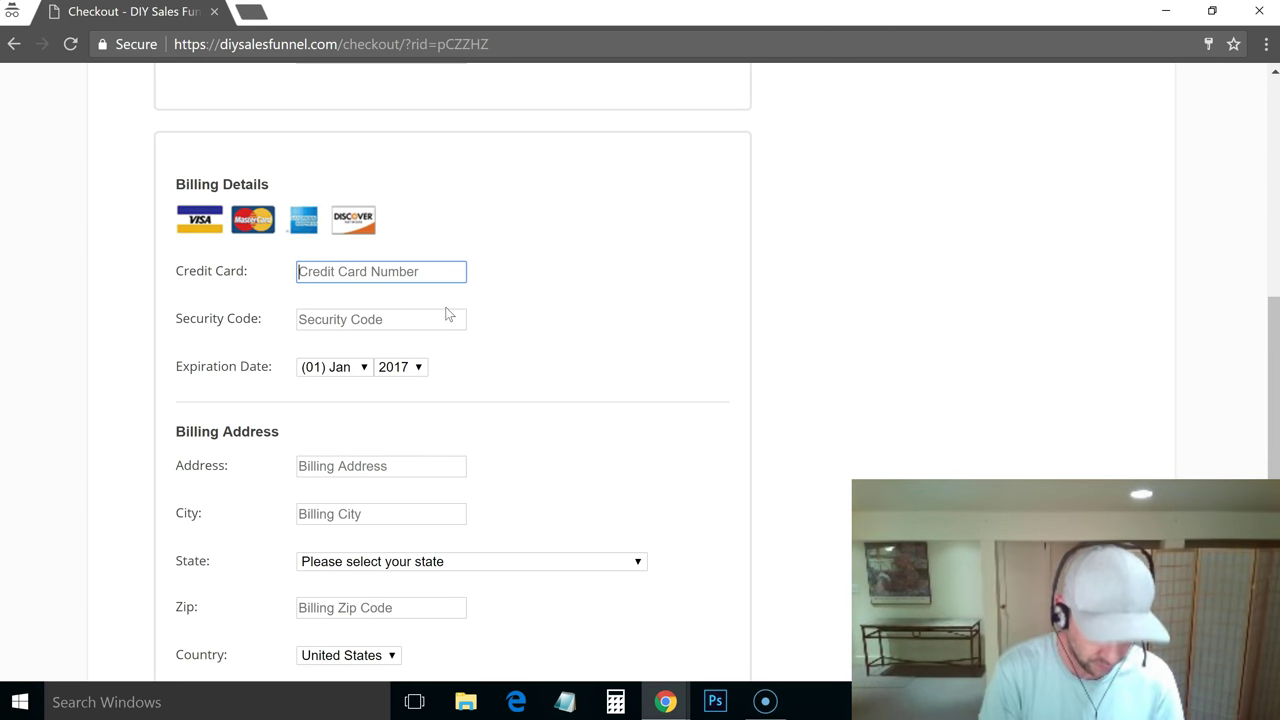
{"action": "type", "text": "4242424"}
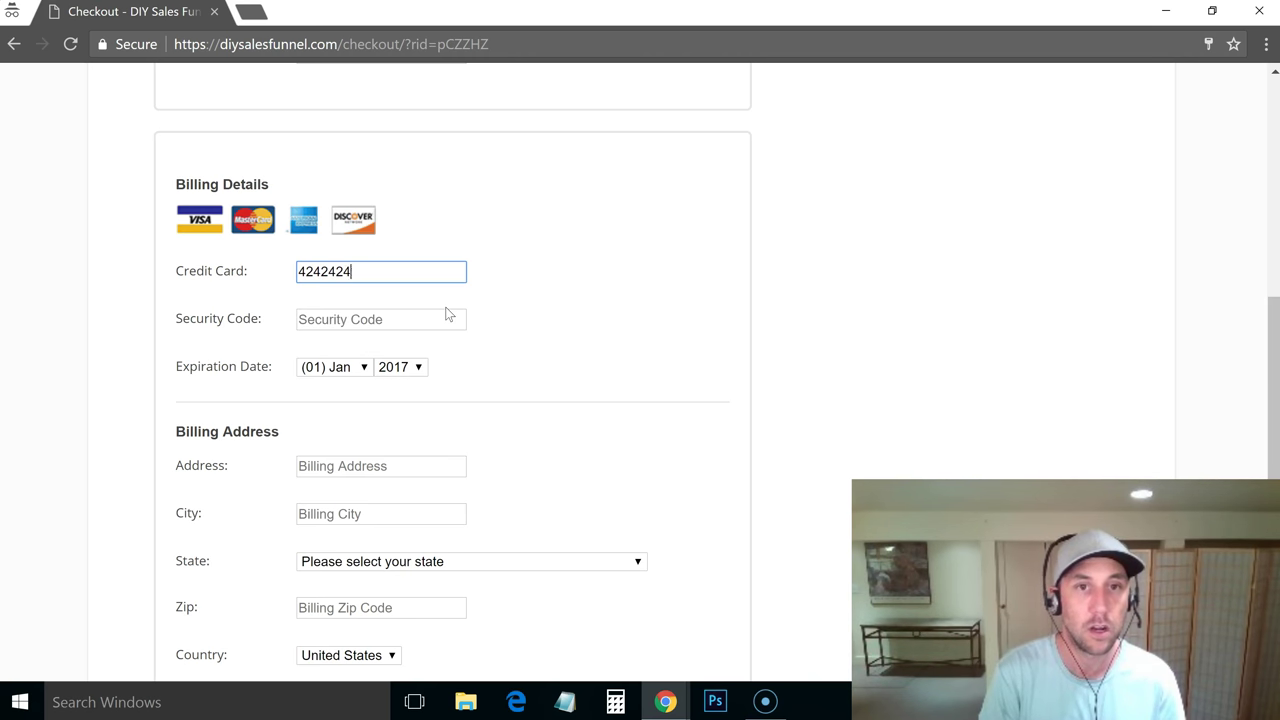
{"action": "type", "text": "242424242"}
{"action": "key", "text": "ctrl+shift+n"}
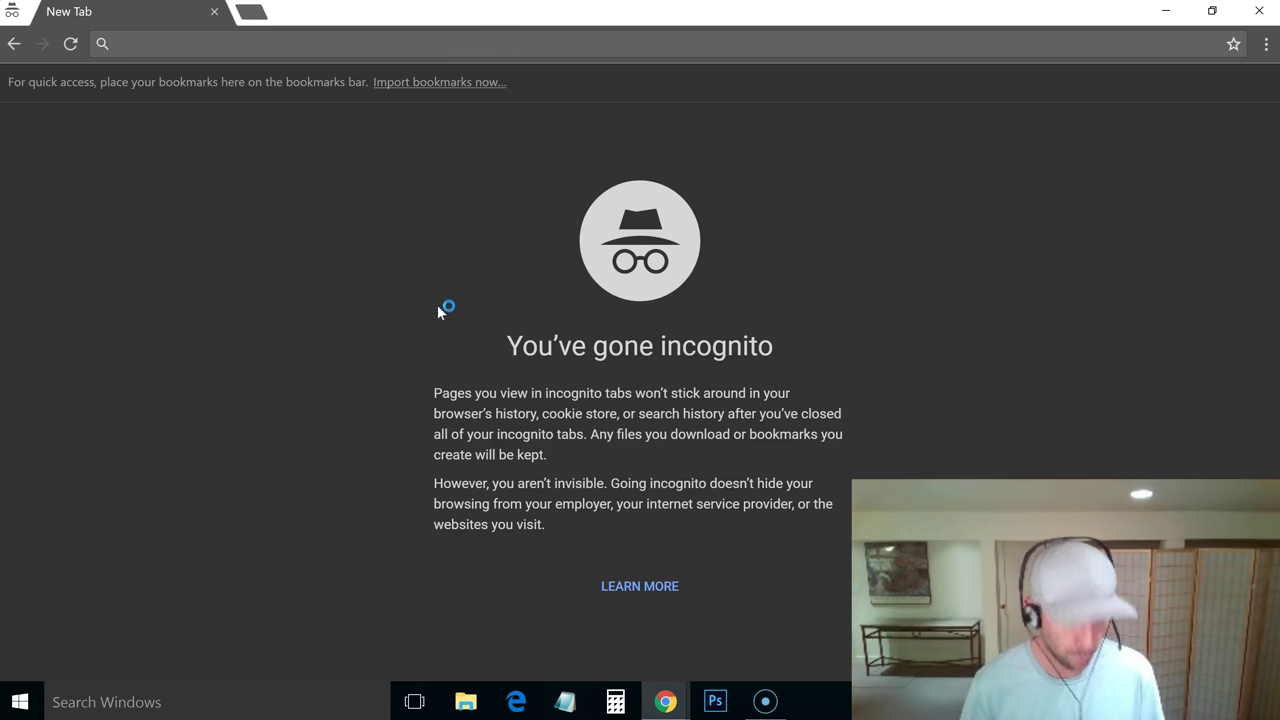
{"action": "left_click", "coordinate": [12, 43]}
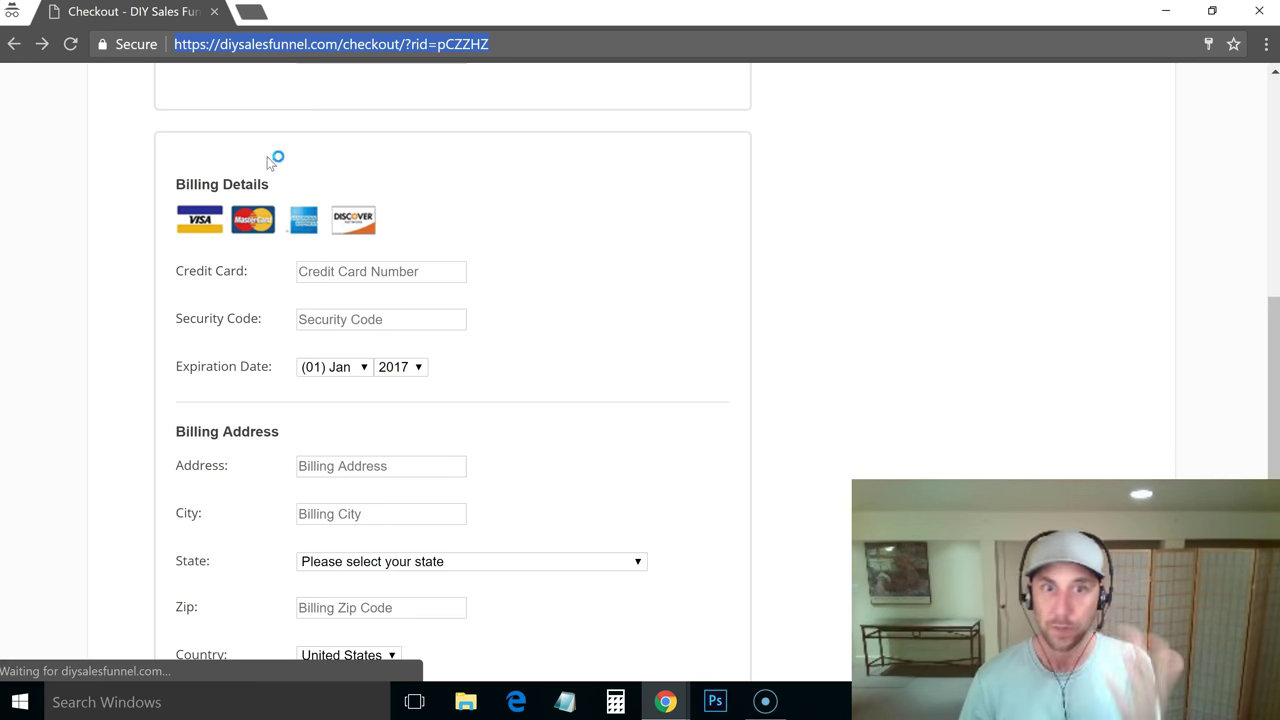
{"action": "left_click_drag", "start_coordinate": [1268, 320], "coordinate": [1277, 310]}
{"action": "scroll", "coordinate": [708, 216], "scroll_direction": "up", "scroll_amount": 3}
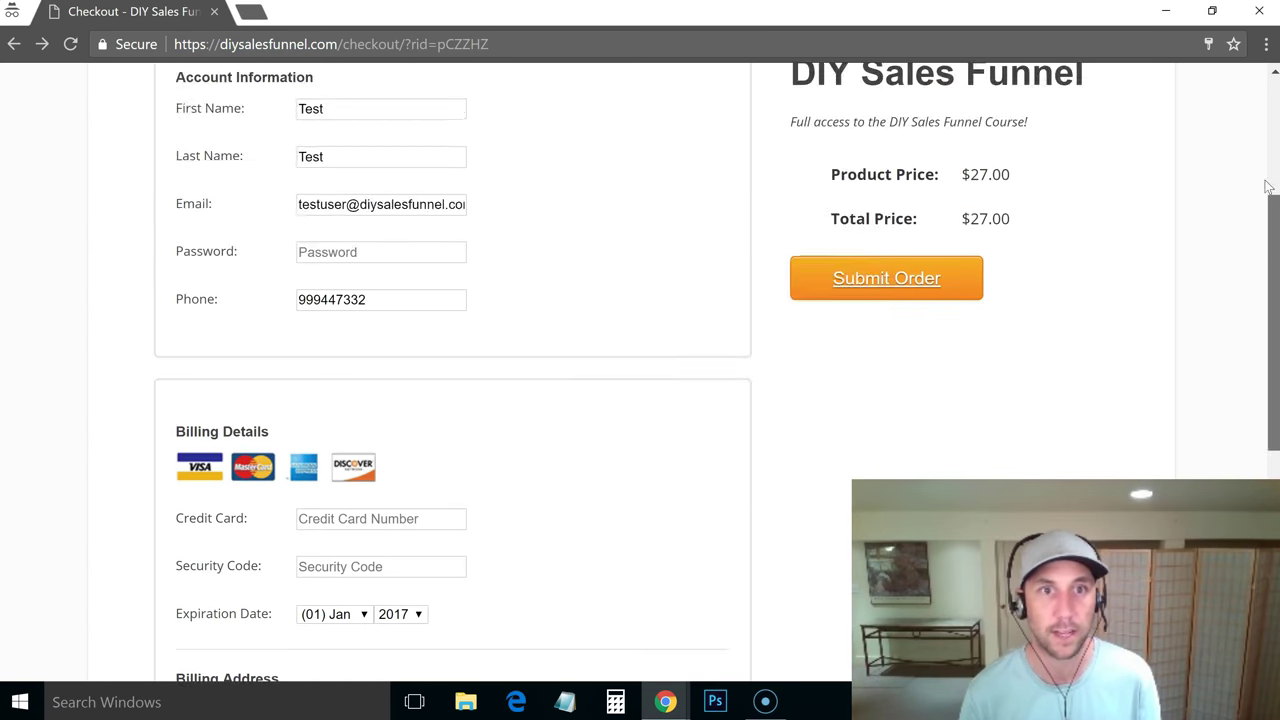
{"action": "scroll", "coordinate": [708, 216], "scroll_direction": "down", "scroll_amount": 1}
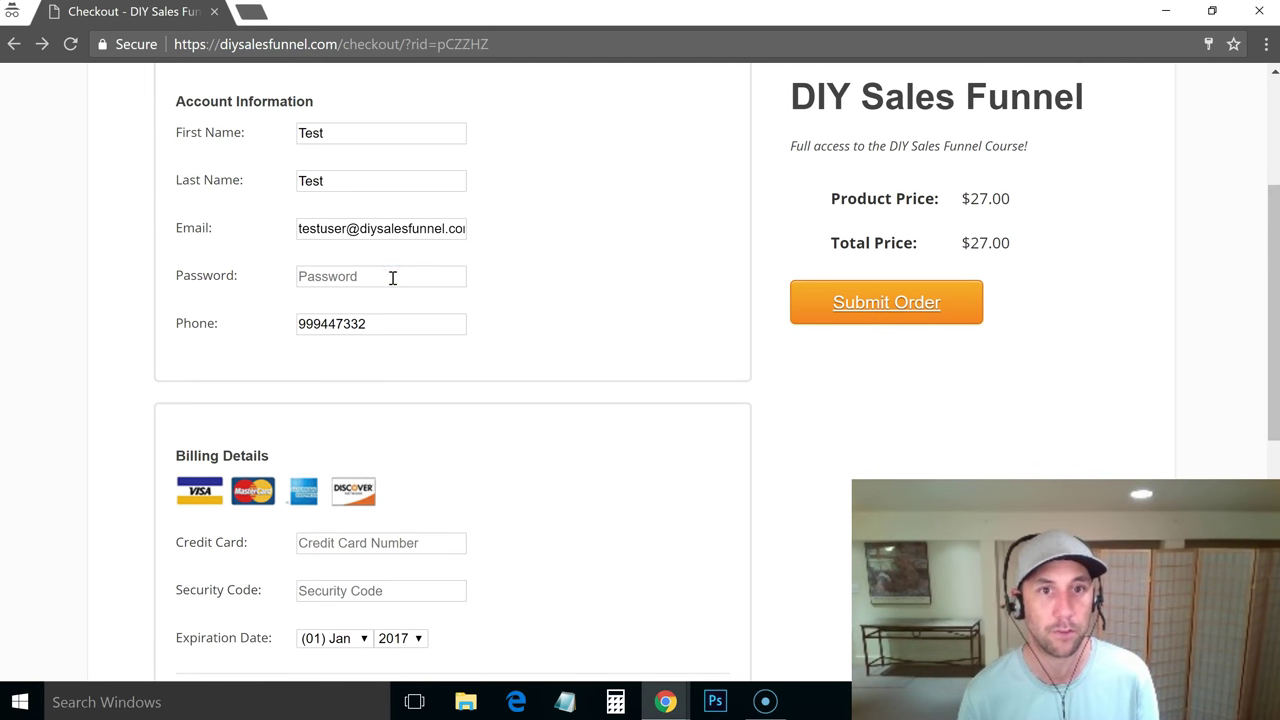
{"action": "left_click", "coordinate": [393, 277]}
{"action": "type", "text": "password"}
{"action": "left_click", "coordinate": [352, 538]}
{"action": "type", "text": "4242"}
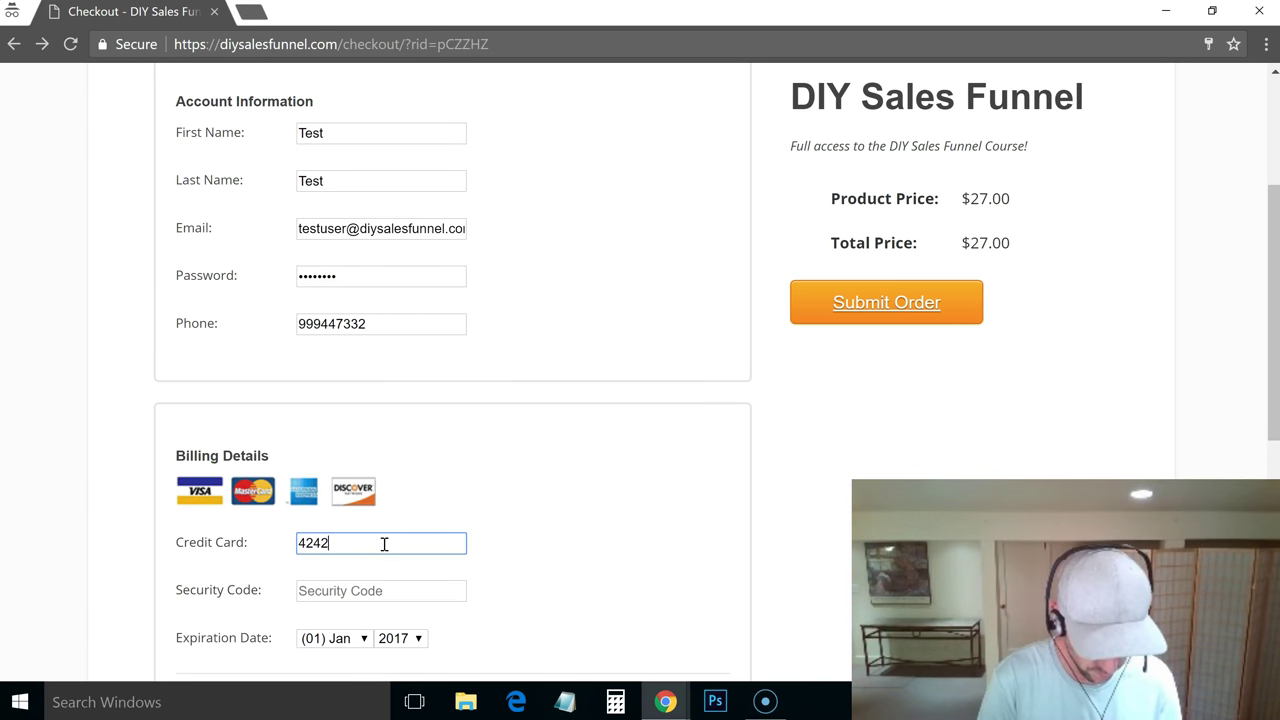
{"action": "type", "text": "424242424242"}
{"action": "left_click", "coordinate": [362, 598]}
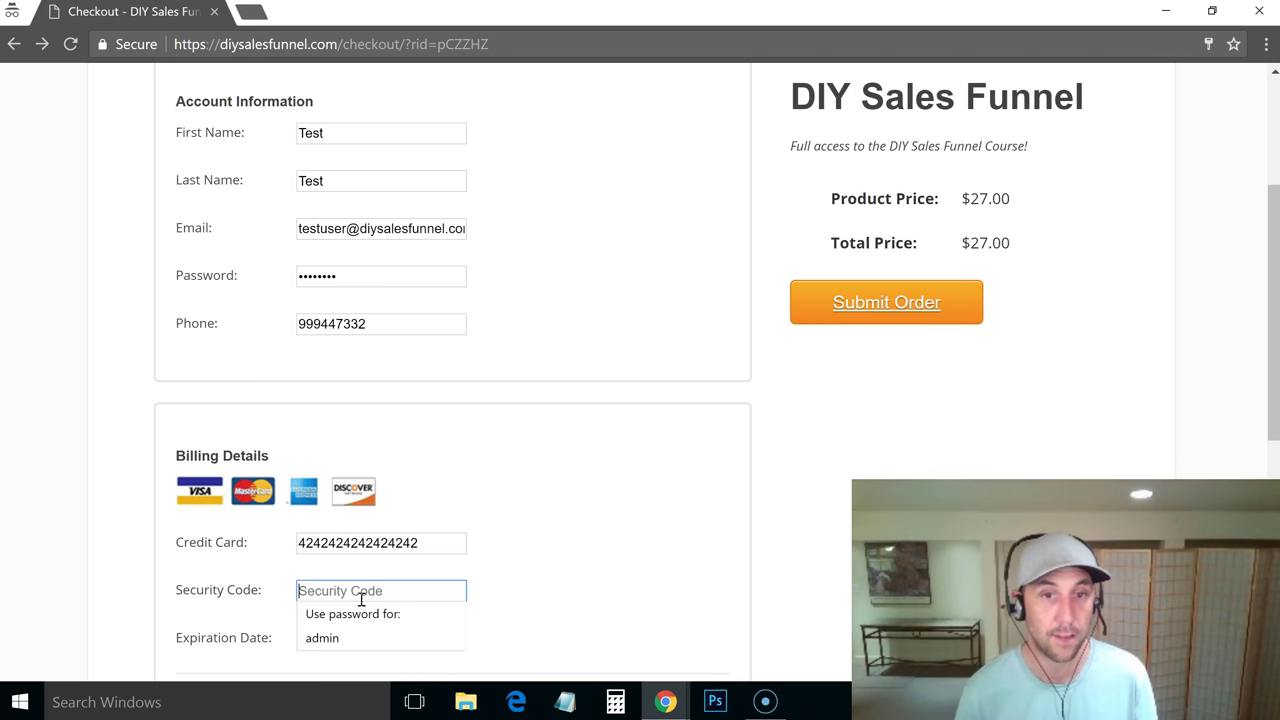
{"action": "type", "text": "123"}
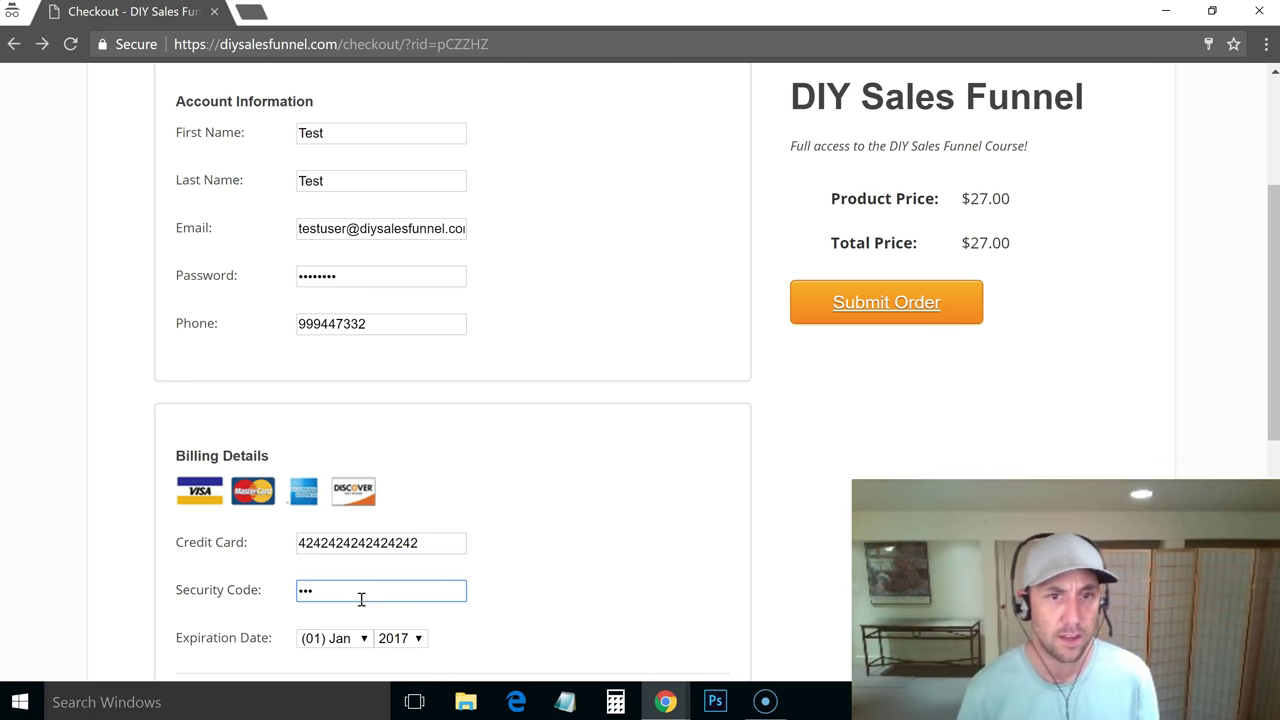
{"action": "left_click", "coordinate": [336, 638]}
{"action": "left_click", "coordinate": [336, 575]}
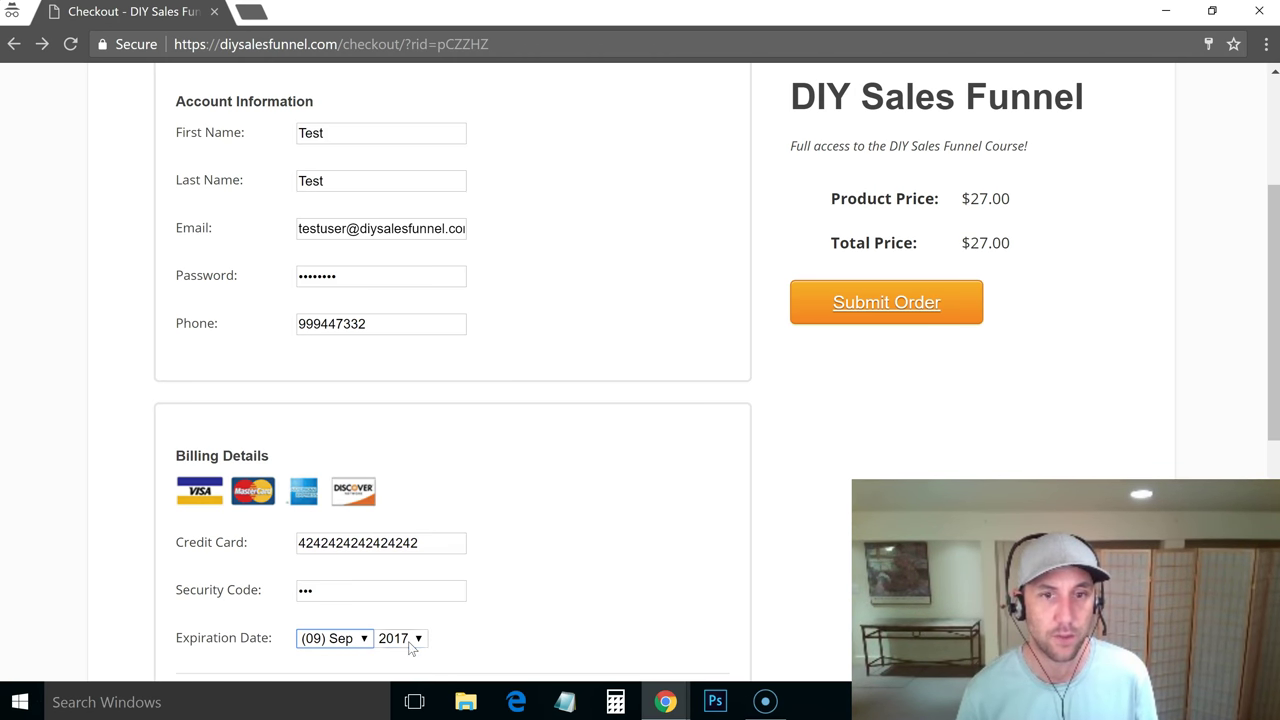
{"action": "left_click", "coordinate": [409, 638]}
{"action": "left_click", "coordinate": [396, 551]}
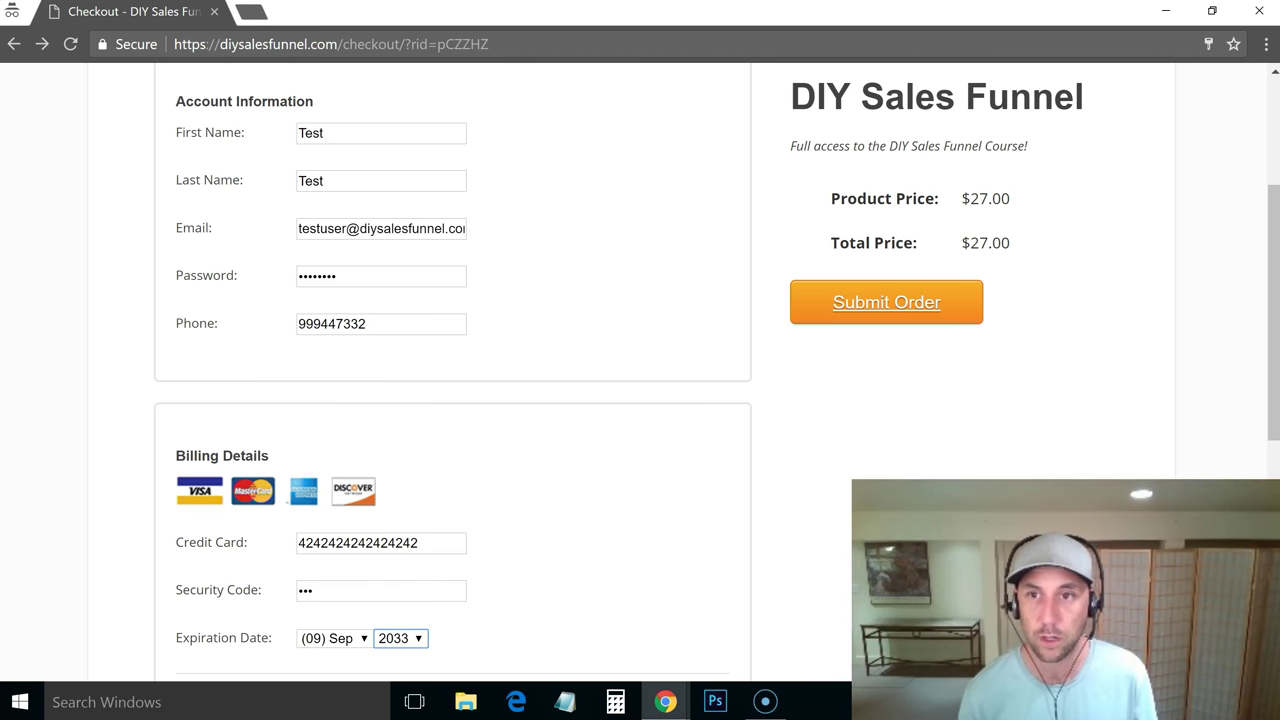
Fill in the billing street address, city, state and zip code
{"action": "scroll", "coordinate": [640, 370], "scroll_direction": "down", "scroll_amount": 2}
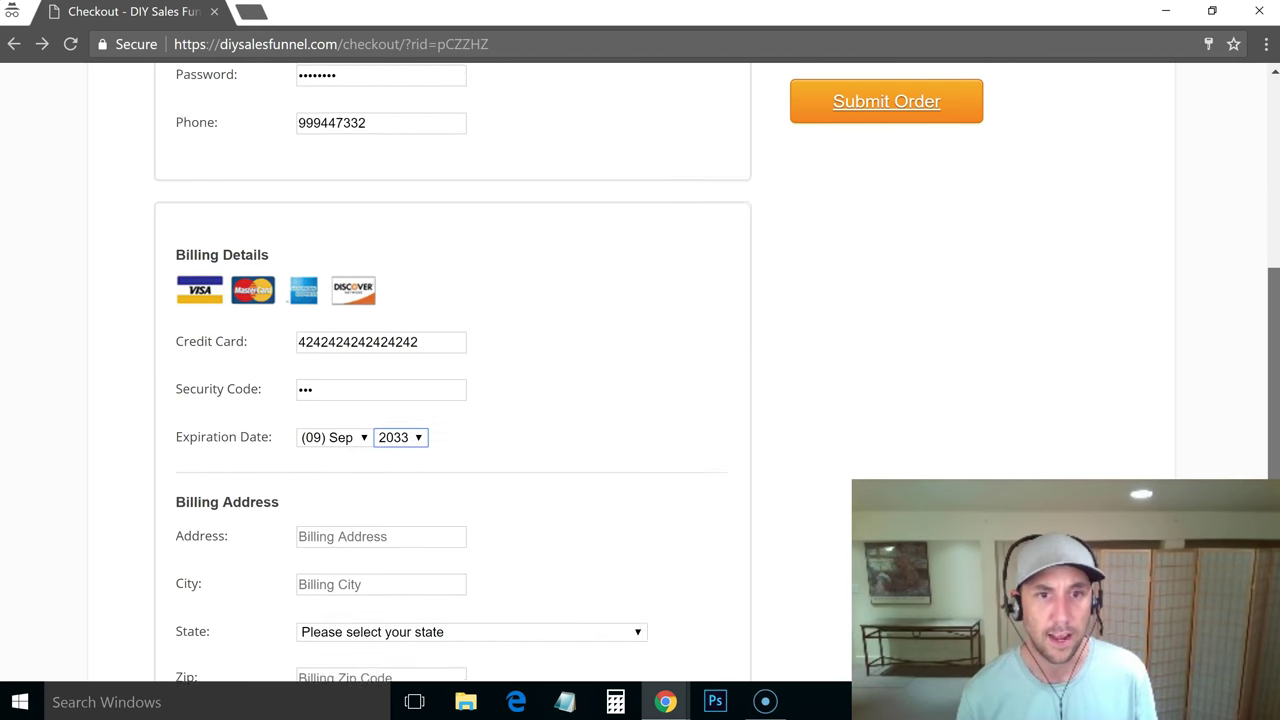
{"action": "scroll", "coordinate": [743, 560], "scroll_direction": "down", "scroll_amount": 1}
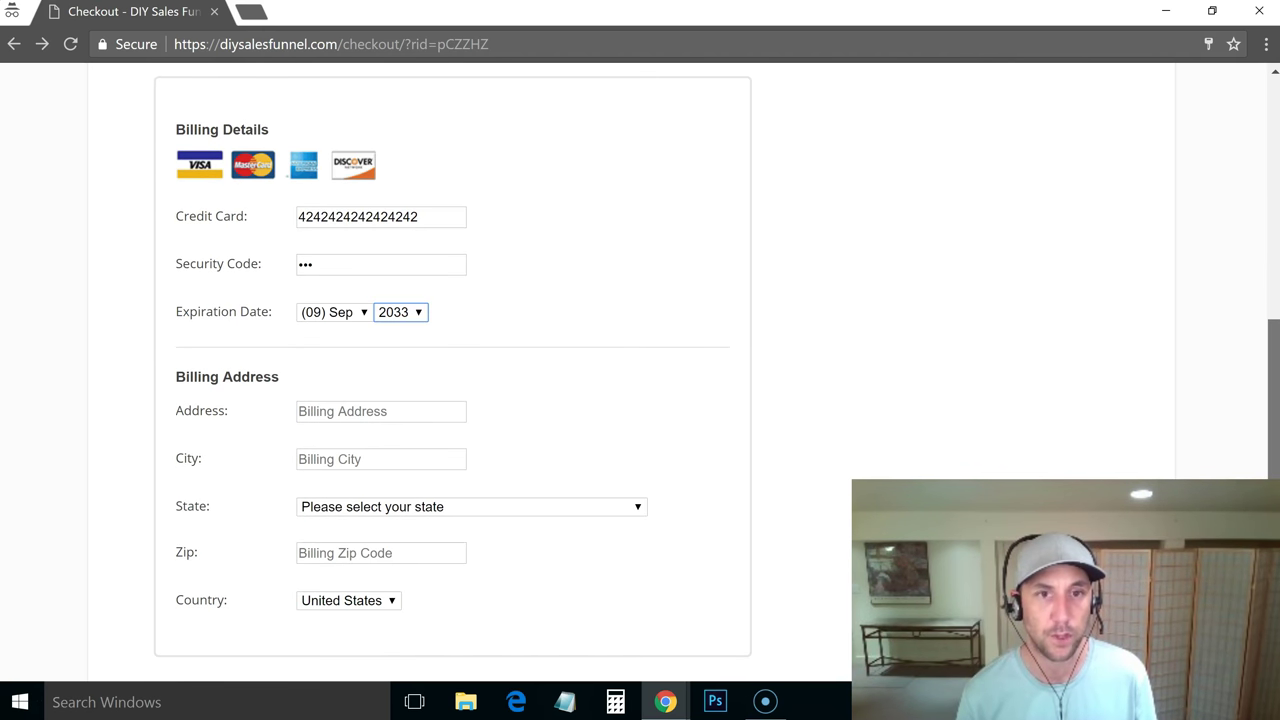
{"action": "left_click", "coordinate": [385, 412]}
{"action": "type", "text": "123 main"}
{"action": "key", "text": "Tab"}
{"action": "type", "text": "test"}
{"action": "key", "text": "Tab"}
{"action": "key", "text": "a"}
{"action": "key", "text": "Tab"}
{"action": "type", "text": "74747"}
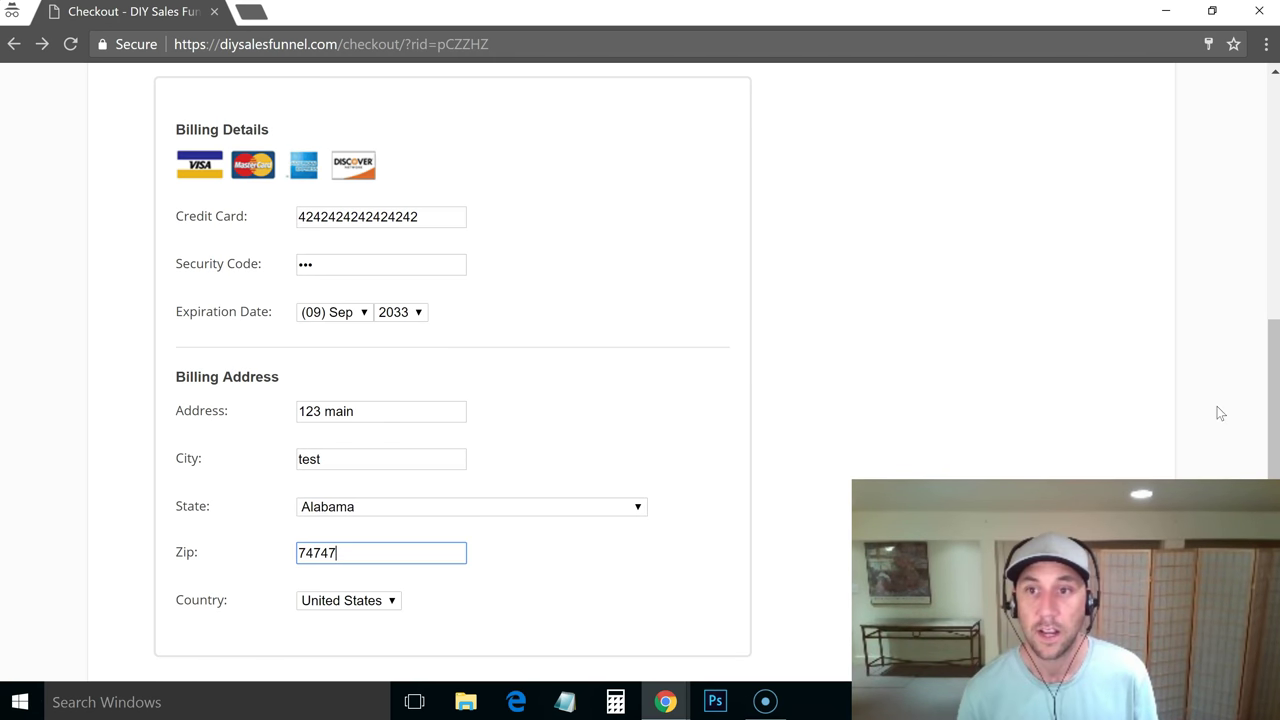
Submit the test order and review the $27.00 Thank You page order details
{"action": "left_click_drag", "start_coordinate": [1273, 405], "coordinate": [1273, 214]}
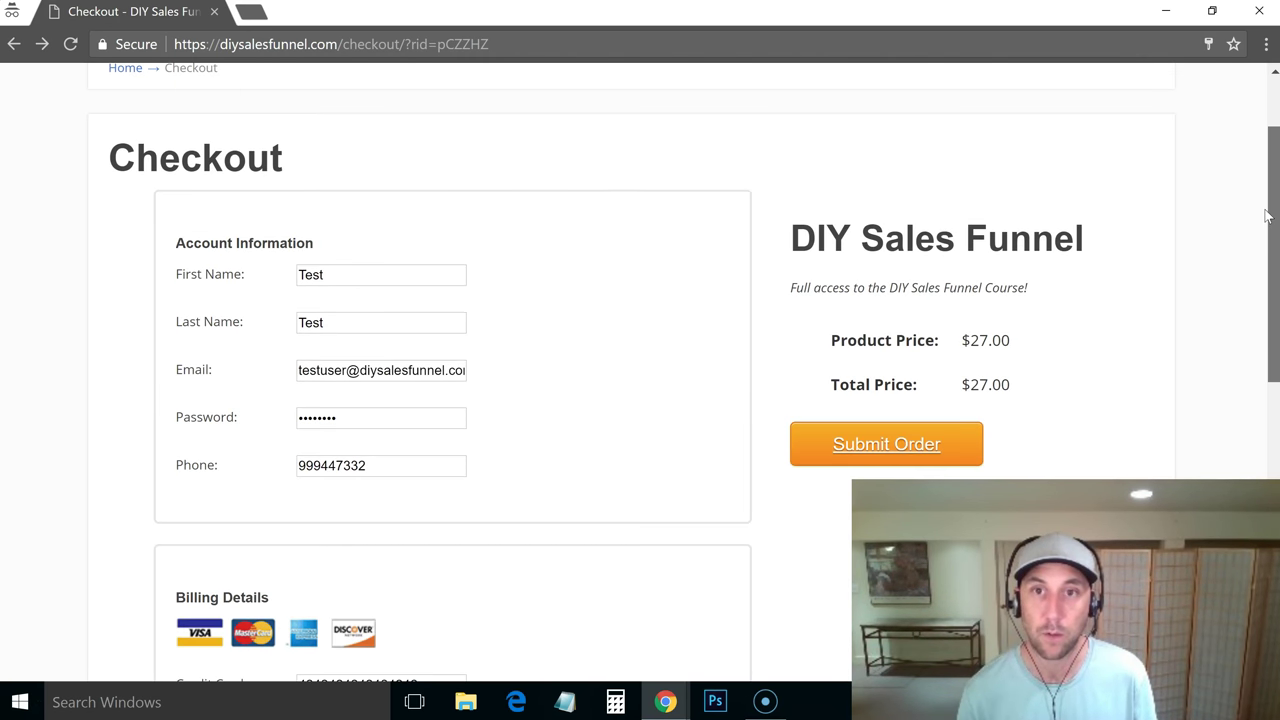
{"action": "left_click", "coordinate": [858, 455]}
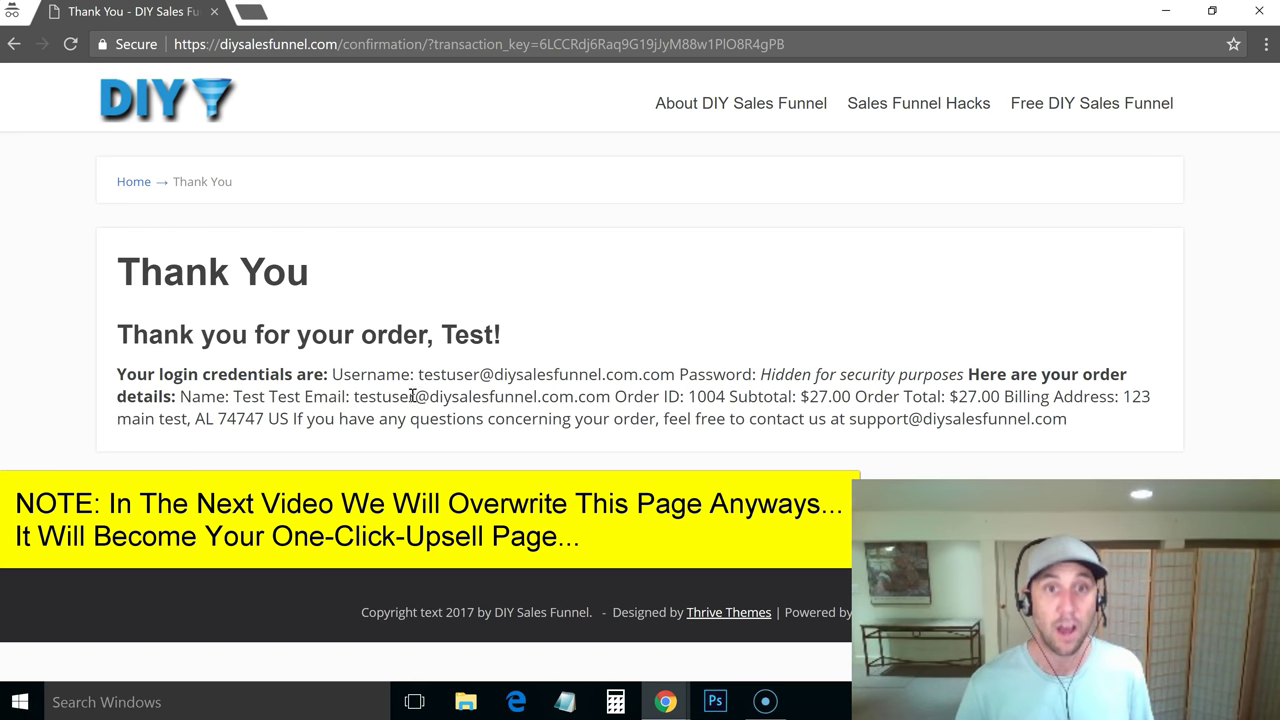
{"action": "left_click_drag", "start_coordinate": [358, 395], "coordinate": [615, 396]}
{"action": "left_click", "coordinate": [626, 417]}
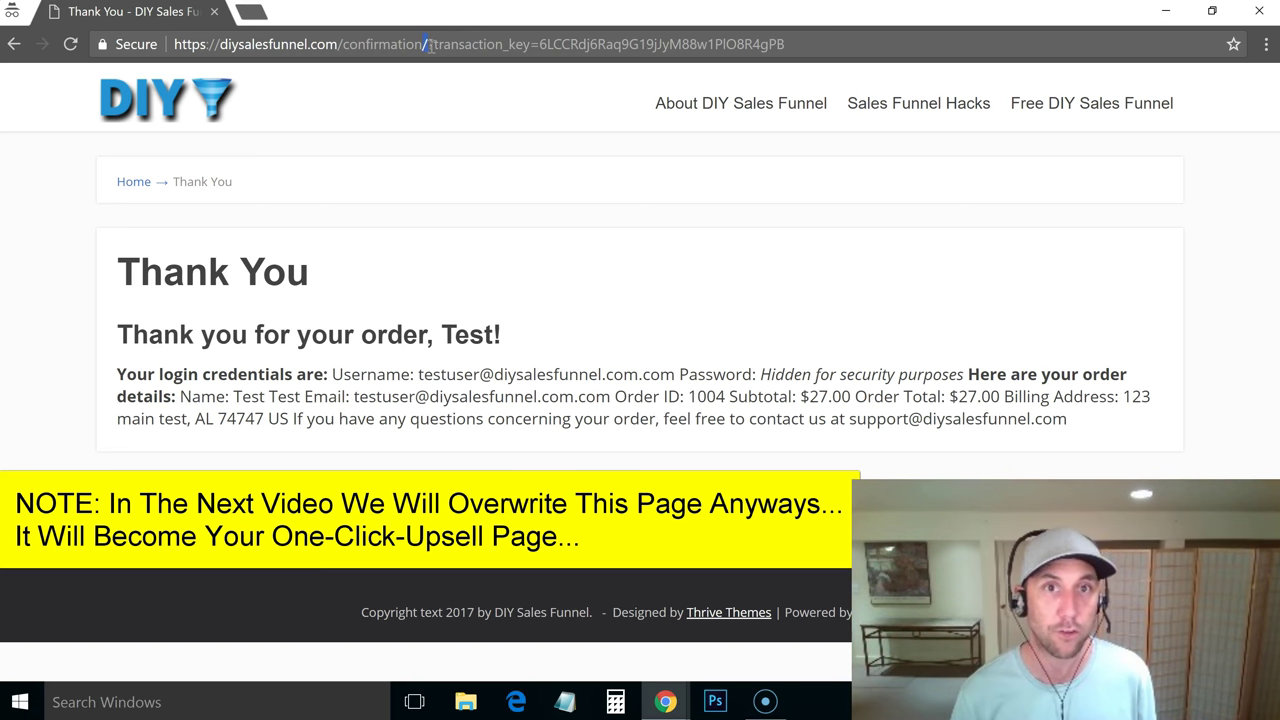
Copy the confirmation page address without its transaction key and return to the admin window
{"action": "left_click_drag", "start_coordinate": [429, 44], "coordinate": [871, 40]}
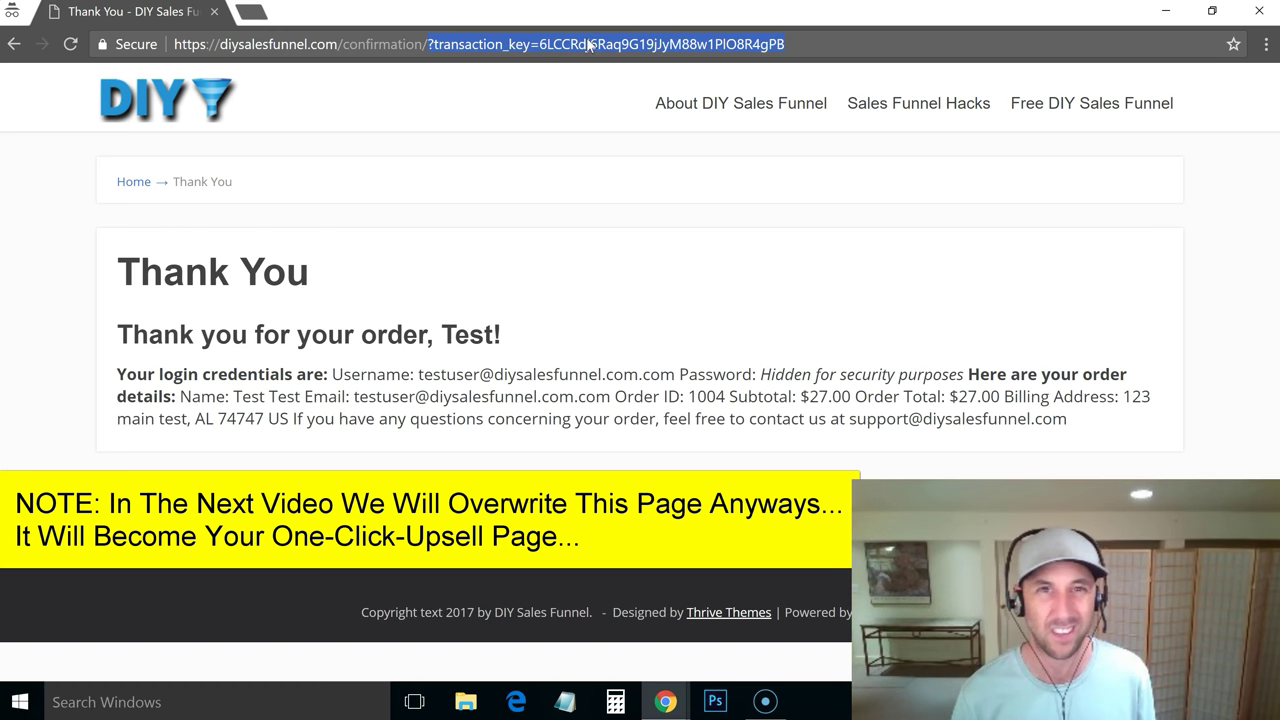
{"action": "left_click", "coordinate": [439, 46]}
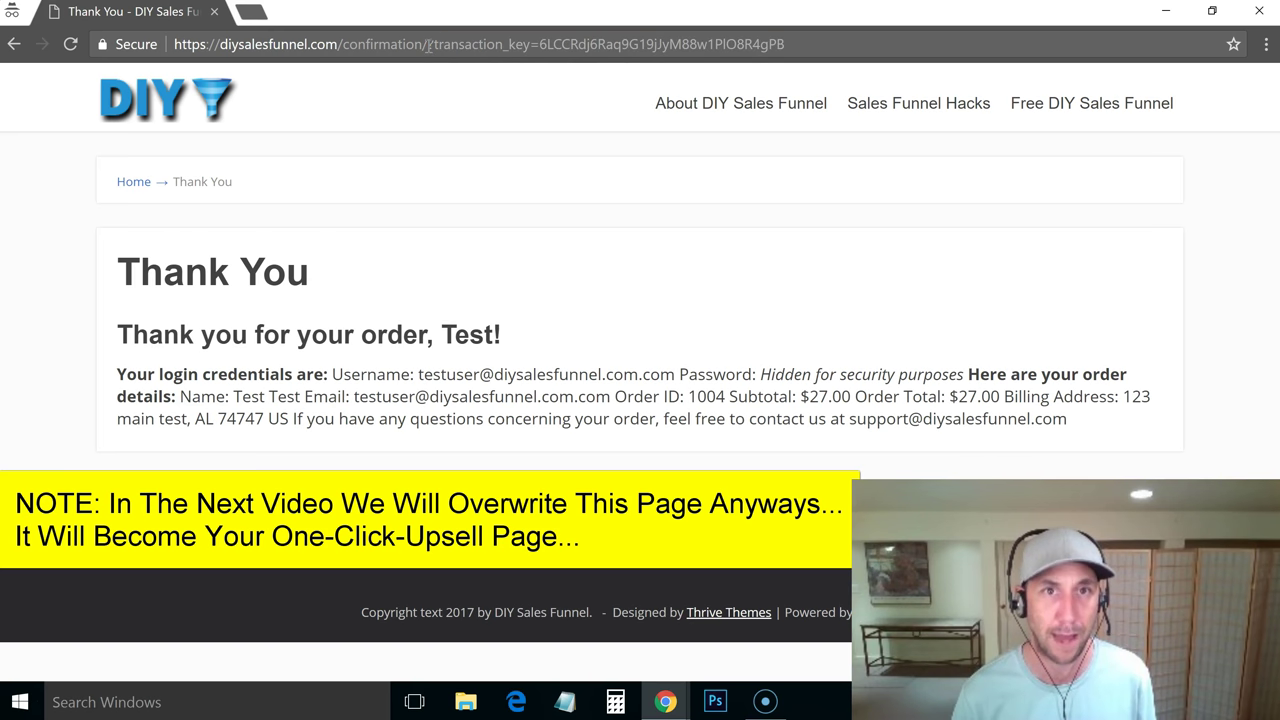
{"action": "left_click_drag", "start_coordinate": [428, 46], "coordinate": [292, 55]}
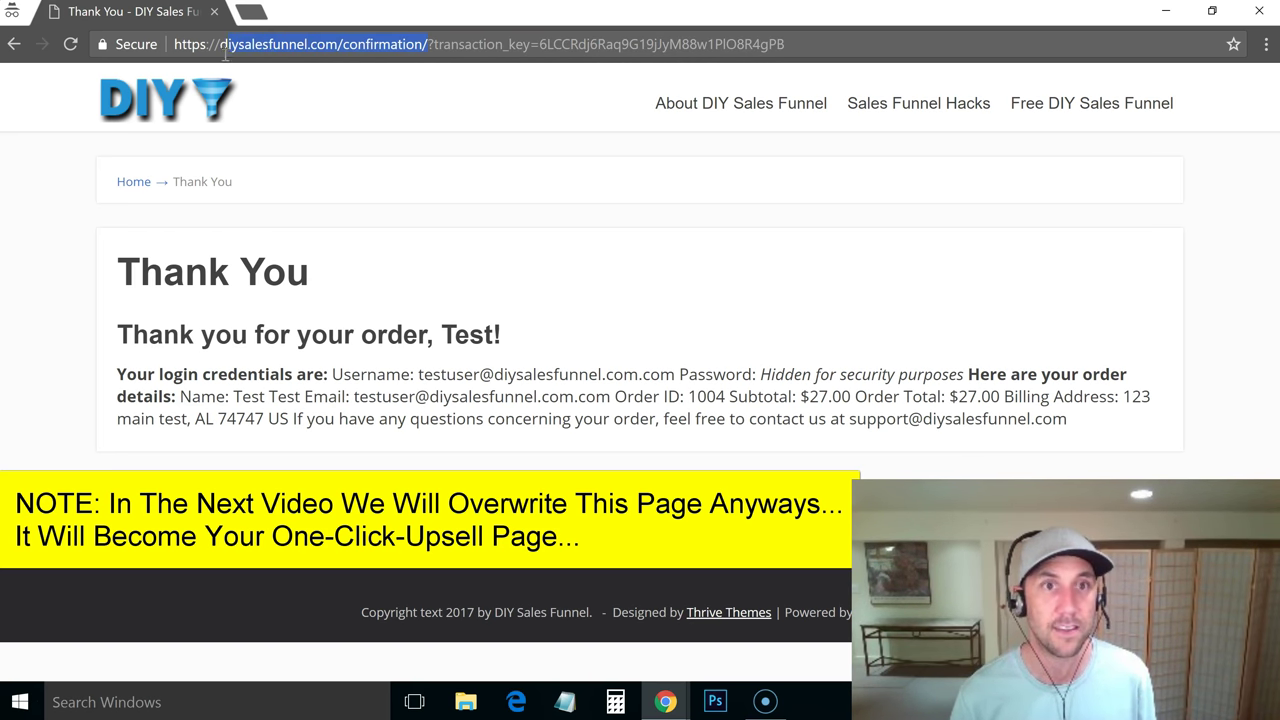
{"action": "left_click_drag", "start_coordinate": [205, 55], "coordinate": [170, 58]}
{"action": "key", "text": "ctrl+c"}
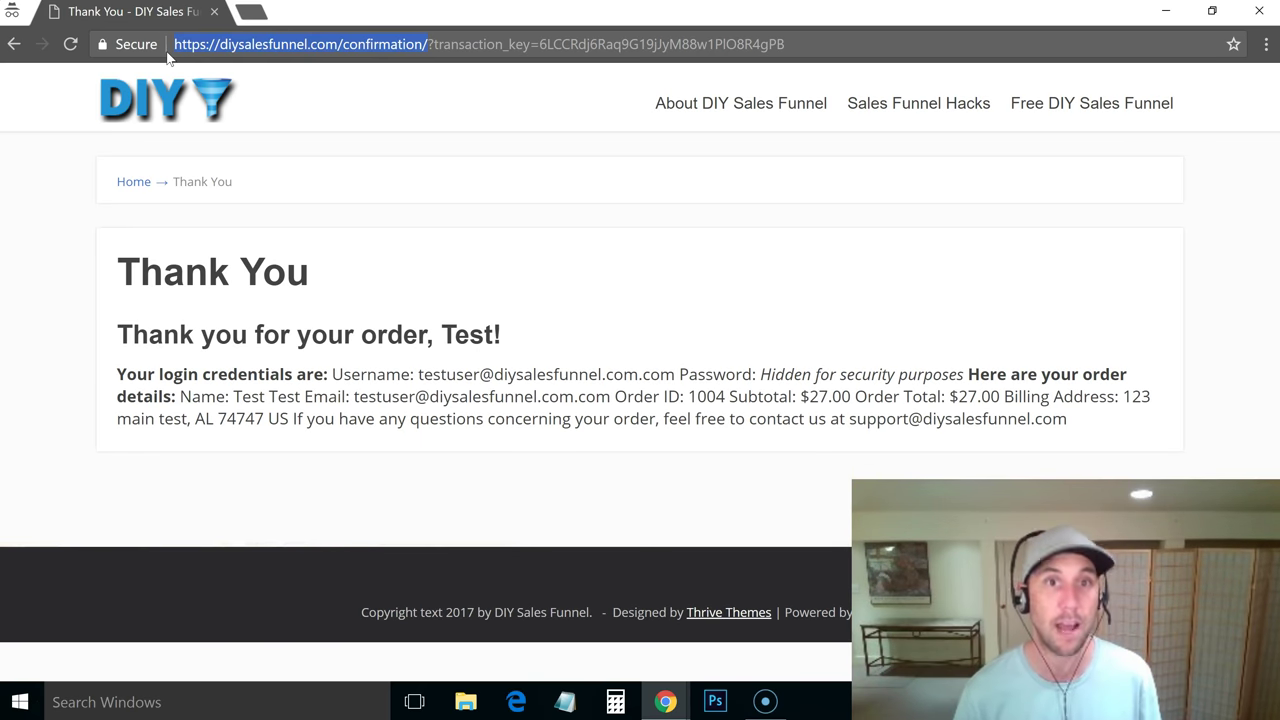
{"action": "key", "text": "alt+Tab"}
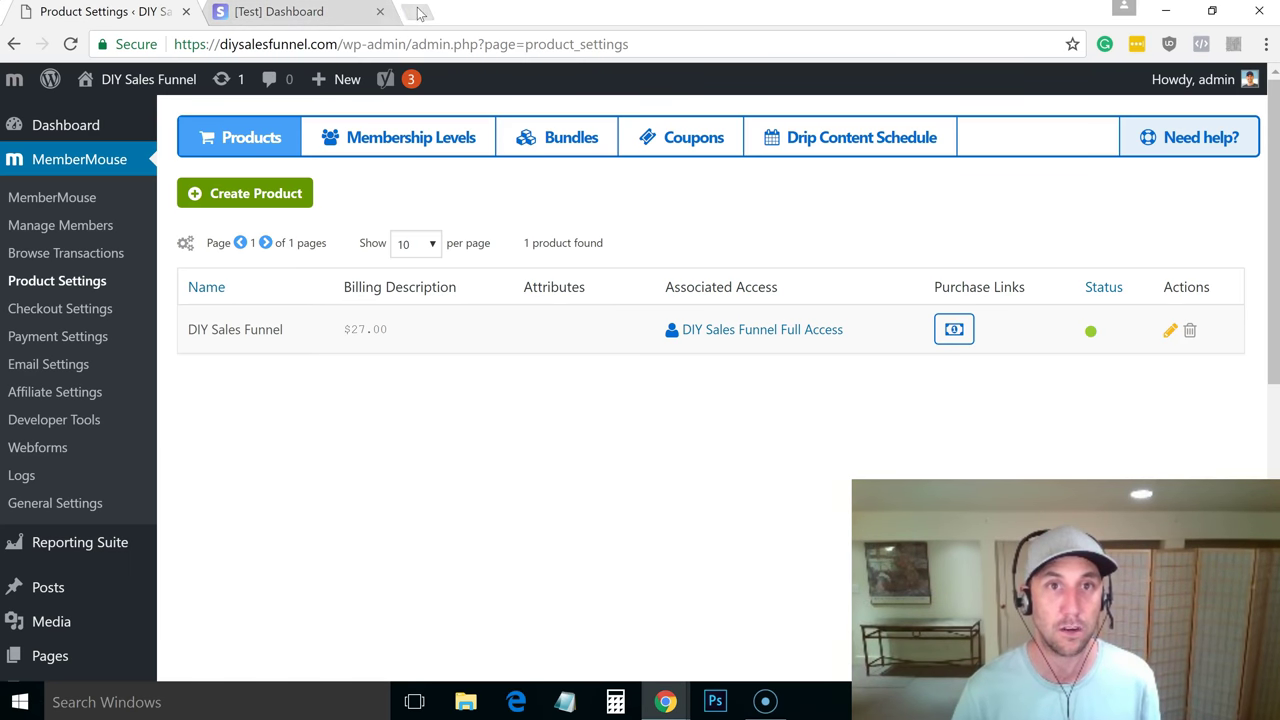
Load the copied confirmation address in a new tab and open the Thank You page for editing
{"action": "left_click", "coordinate": [420, 12]}
{"action": "key", "text": "ctrl+v"}
{"action": "key", "text": "Return"}
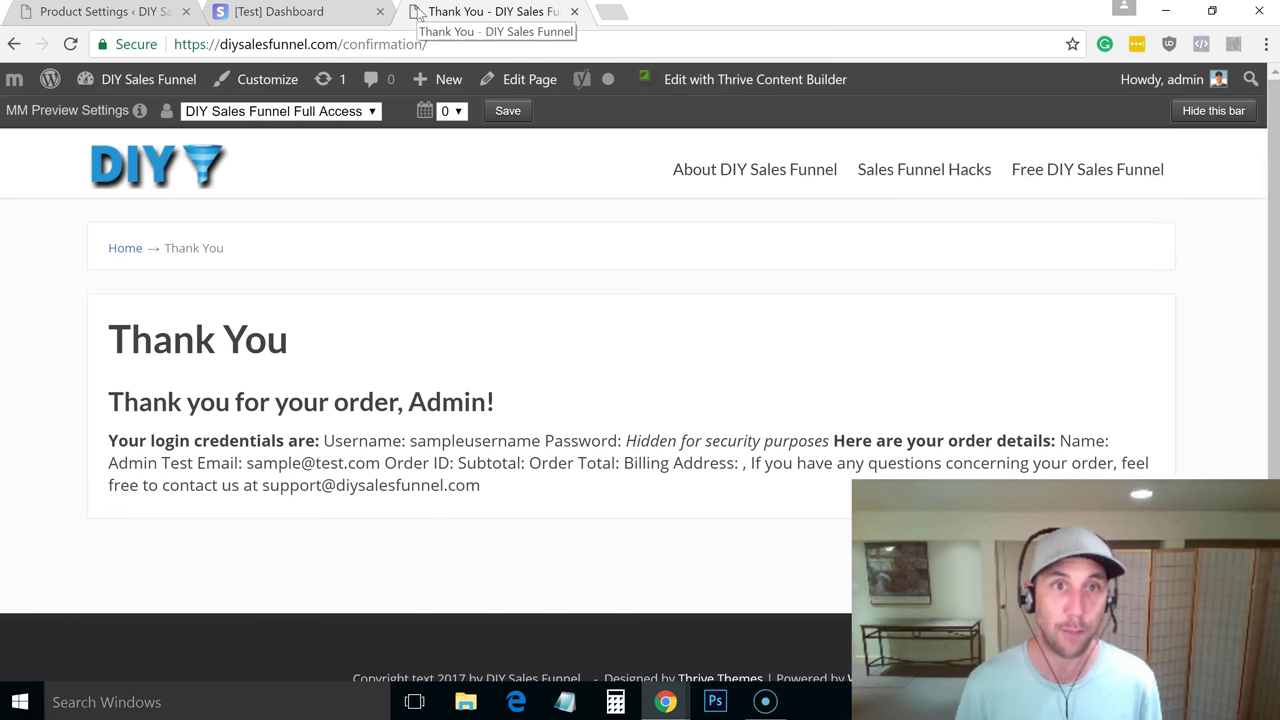
{"action": "left_click", "coordinate": [530, 80]}
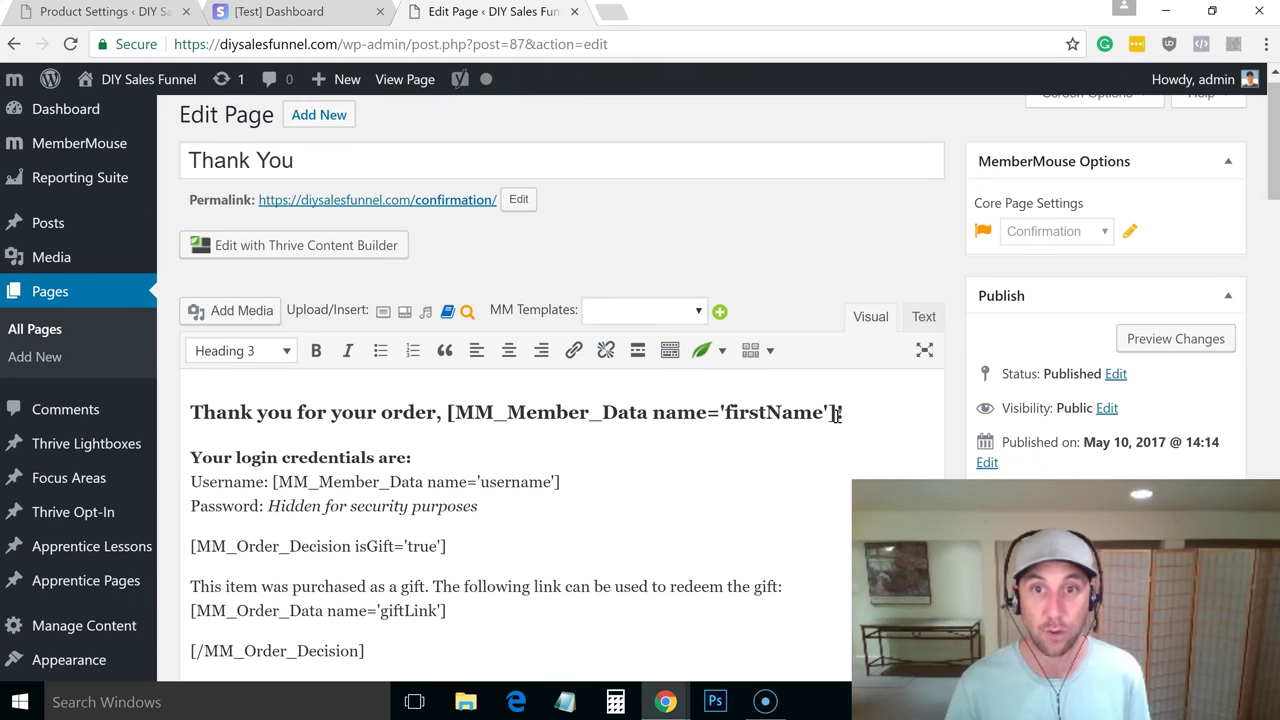
Review the Thank You page content, toggling between Text and Visual views, then return to Stripe
{"action": "left_click", "coordinate": [851, 444]}
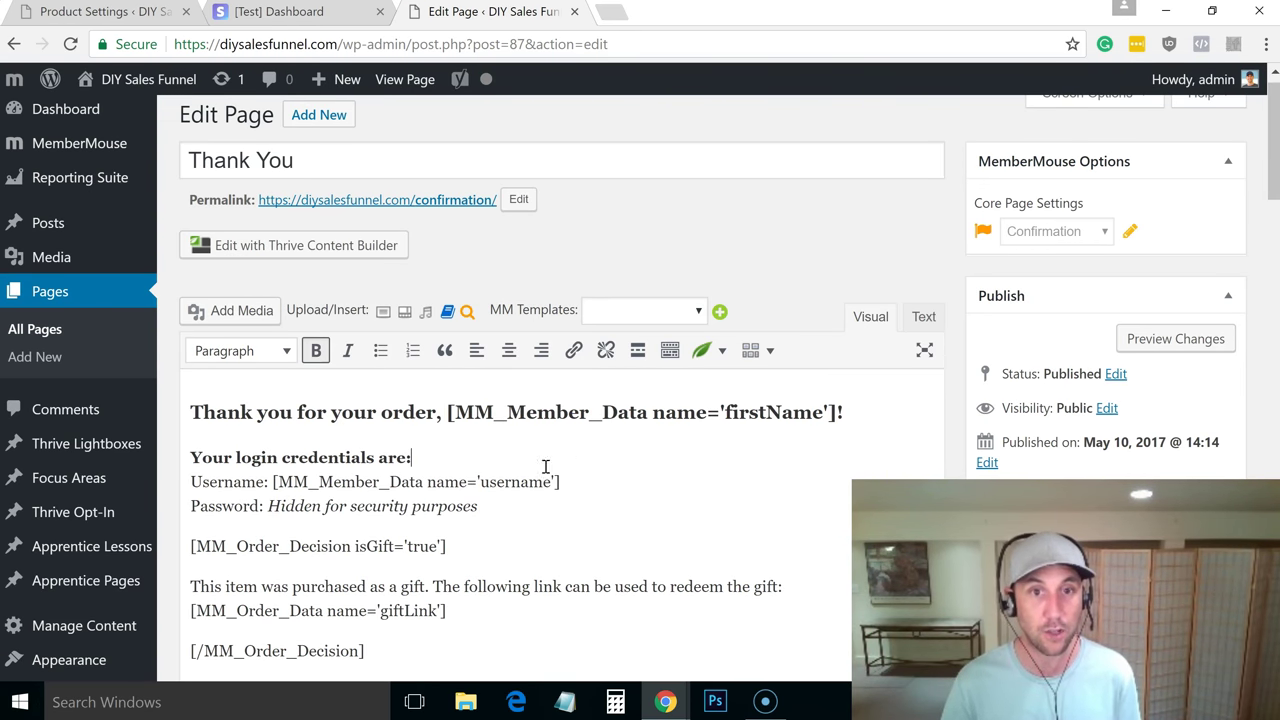
{"action": "left_click_drag", "start_coordinate": [563, 481], "coordinate": [285, 481]}
{"action": "left_click", "coordinate": [632, 460]}
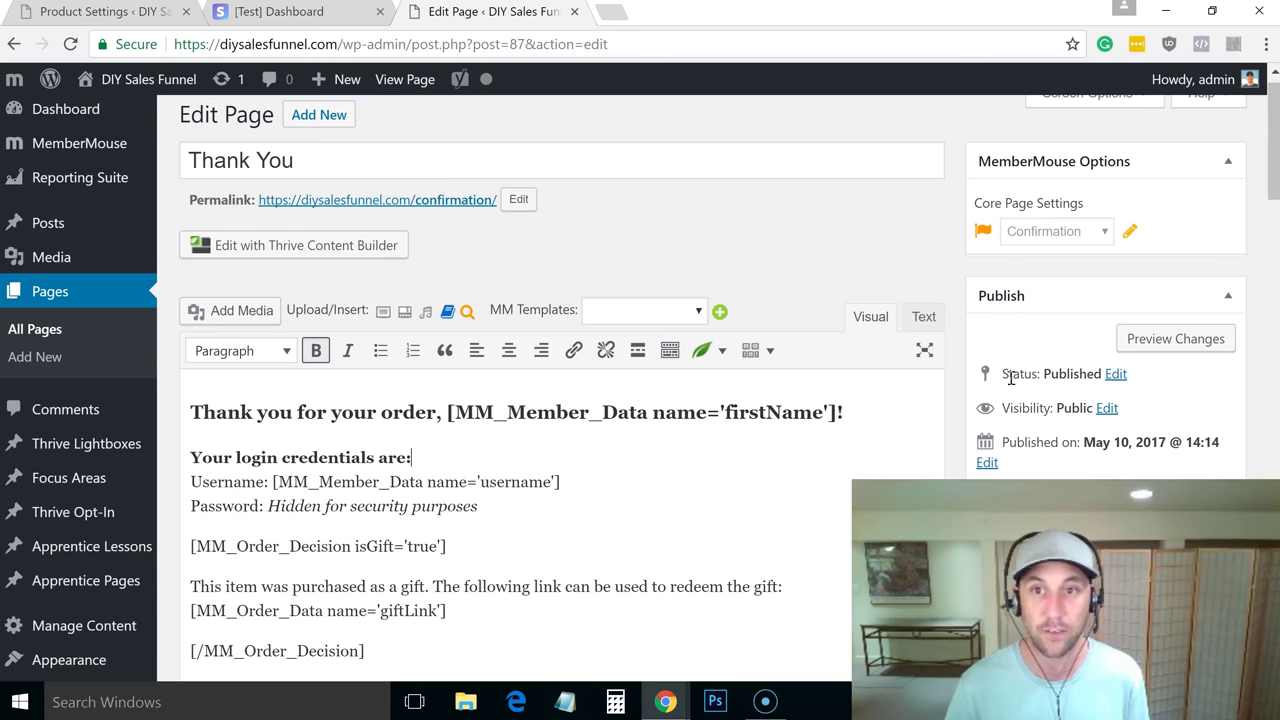
{"action": "scroll", "coordinate": [1274, 180], "scroll_direction": "down", "scroll_amount": 2}
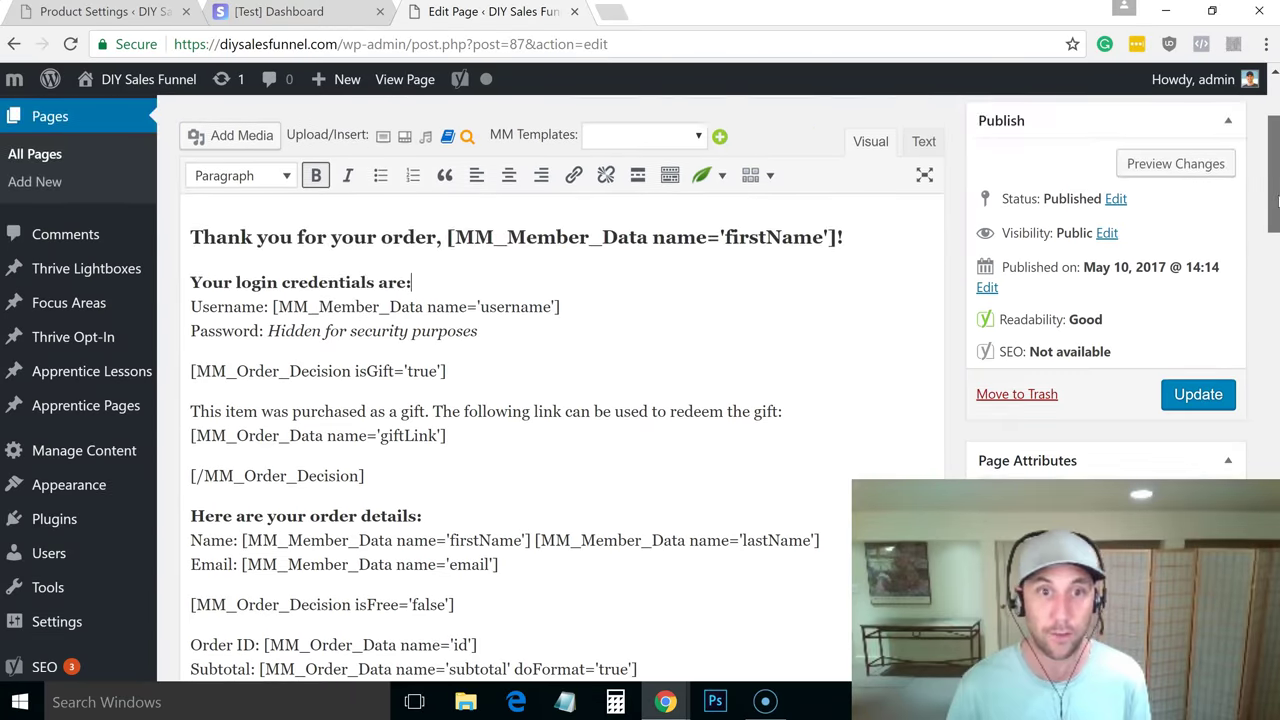
{"action": "scroll", "coordinate": [560, 400], "scroll_direction": "down", "scroll_amount": 5}
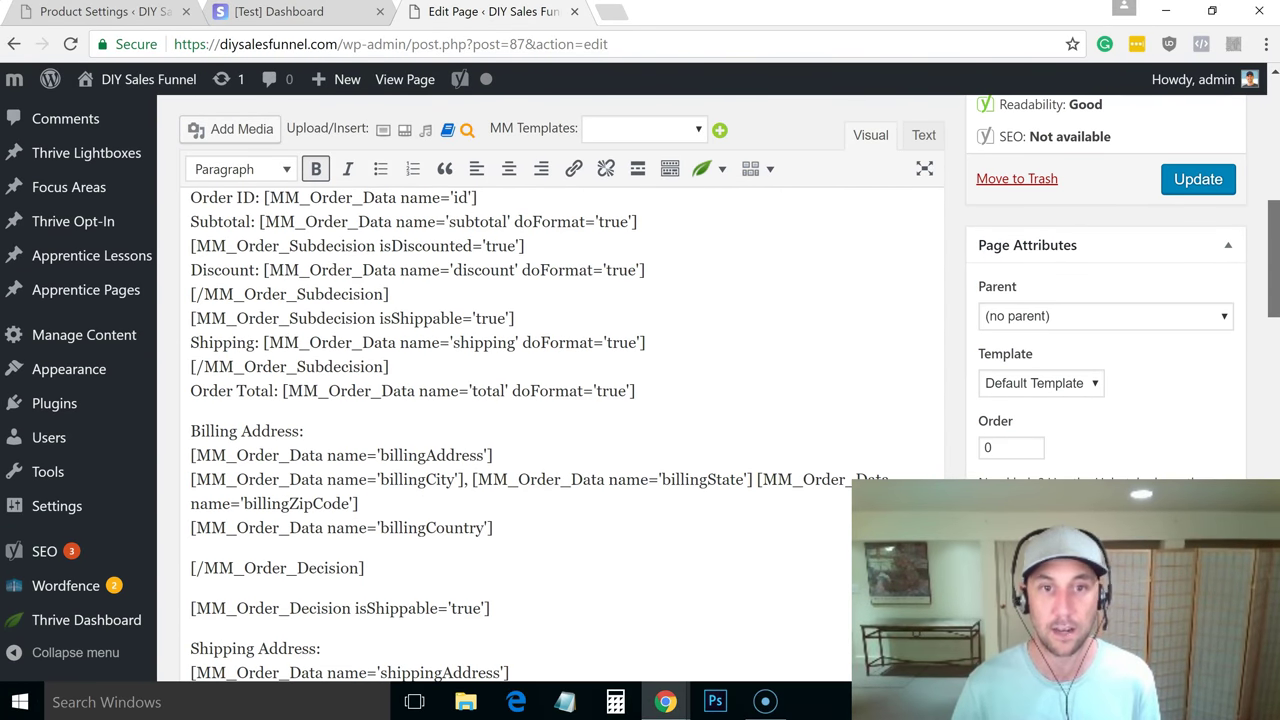
{"action": "scroll", "coordinate": [560, 430], "scroll_direction": "down", "scroll_amount": 4}
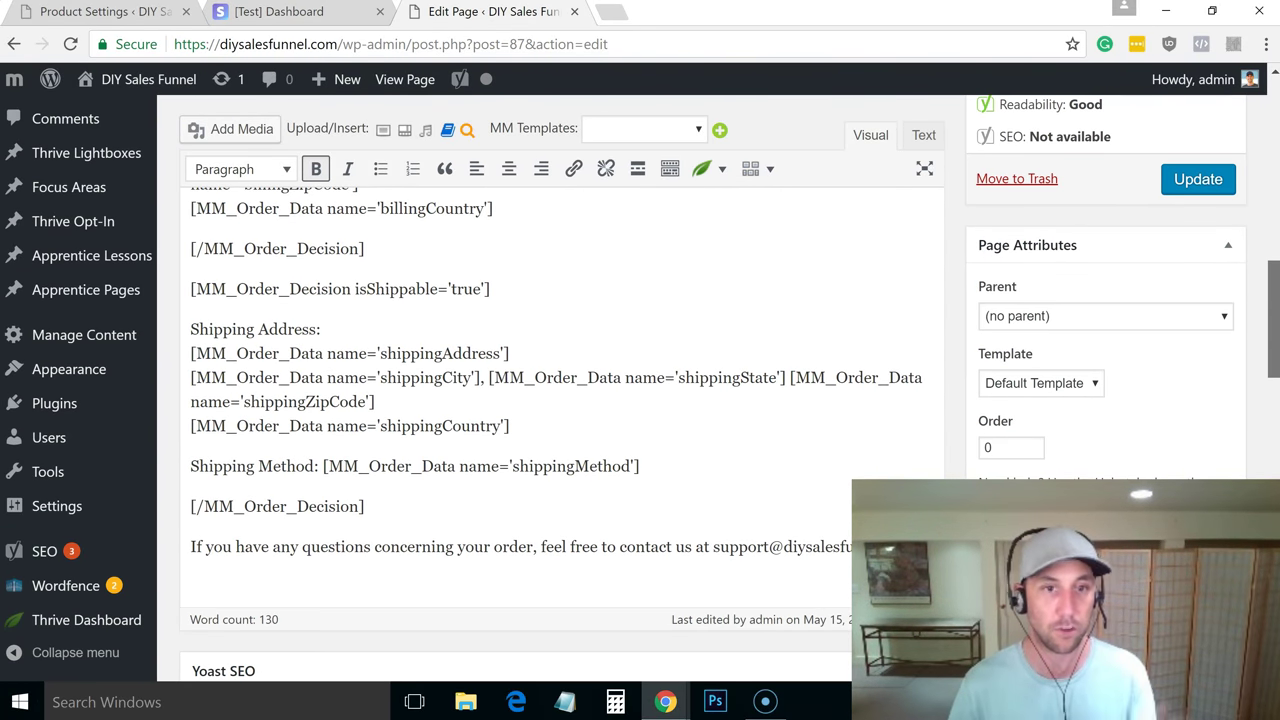
{"action": "scroll", "coordinate": [560, 400], "scroll_direction": "up", "scroll_amount": 10}
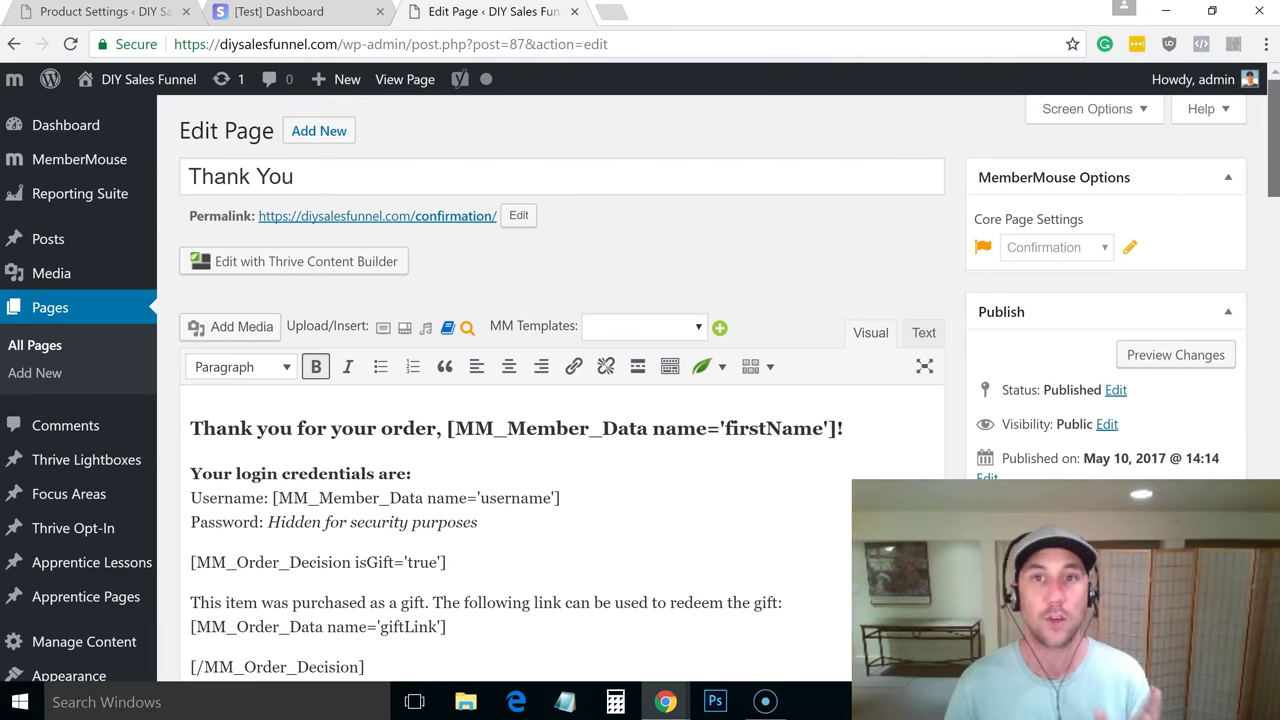
{"action": "left_click", "coordinate": [923, 333]}
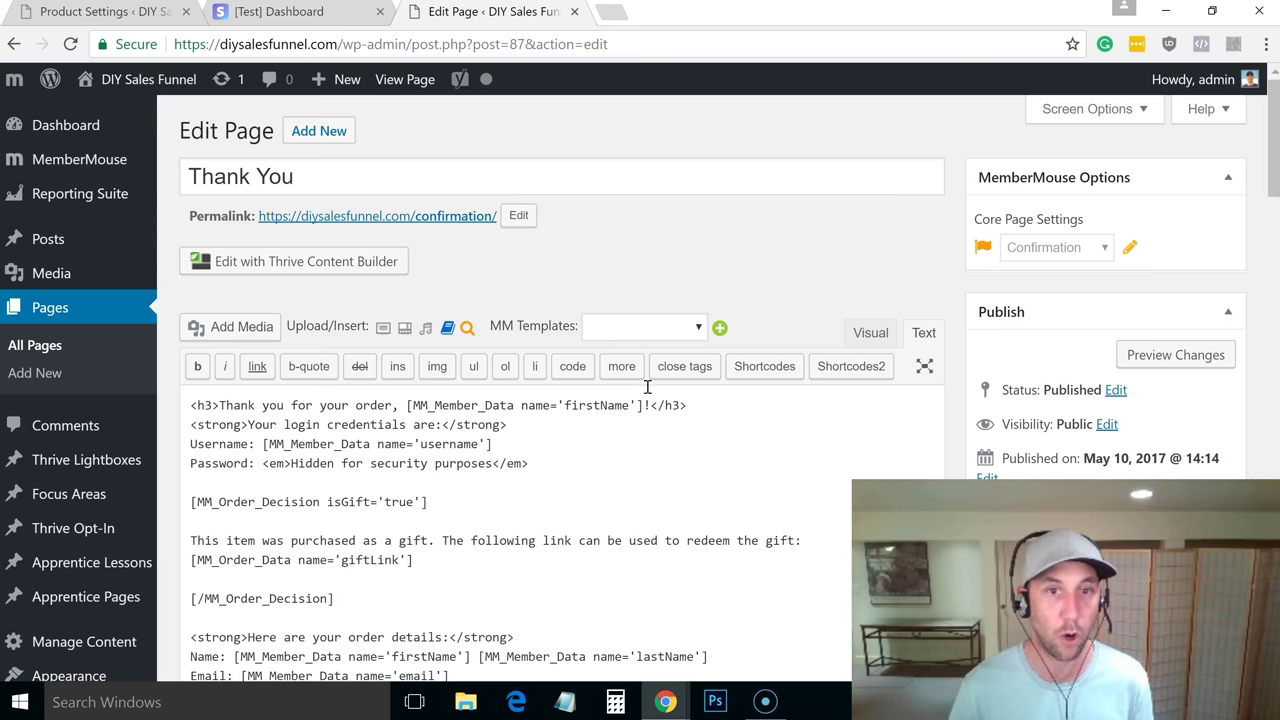
{"action": "left_click", "coordinate": [870, 334]}
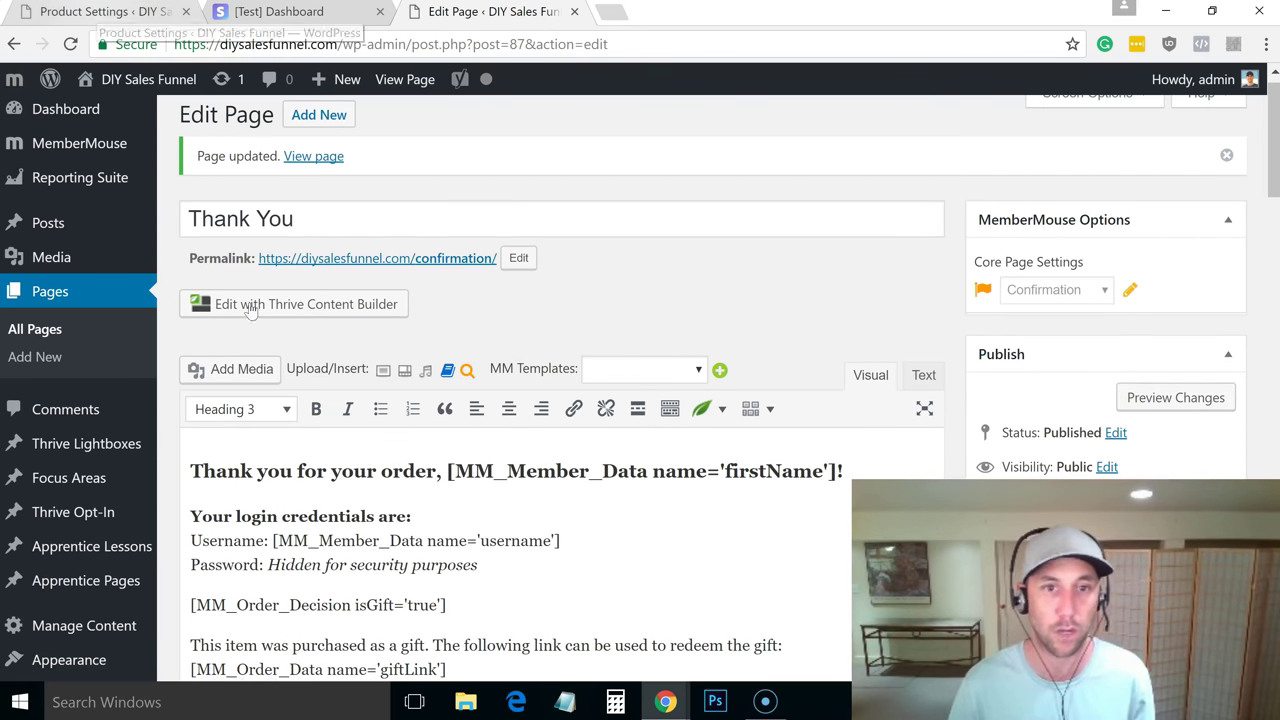
{"action": "left_click", "coordinate": [483, 597]}
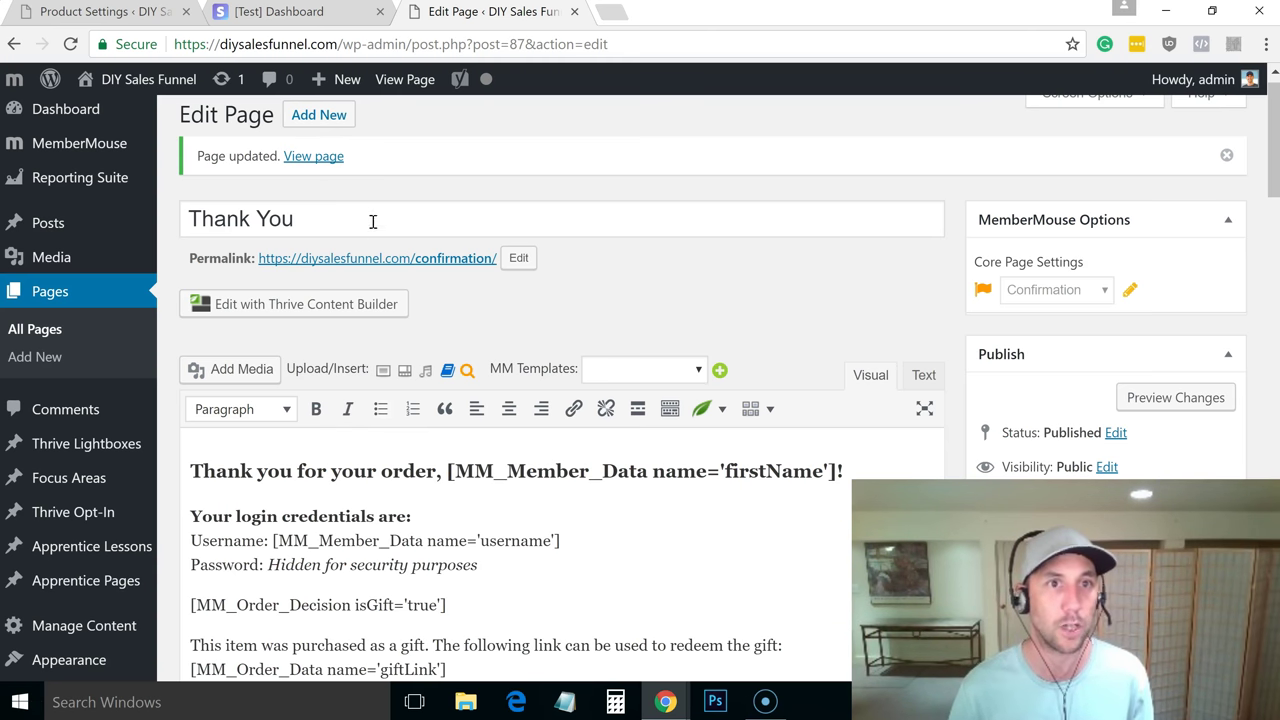
{"action": "left_click", "coordinate": [280, 11]}
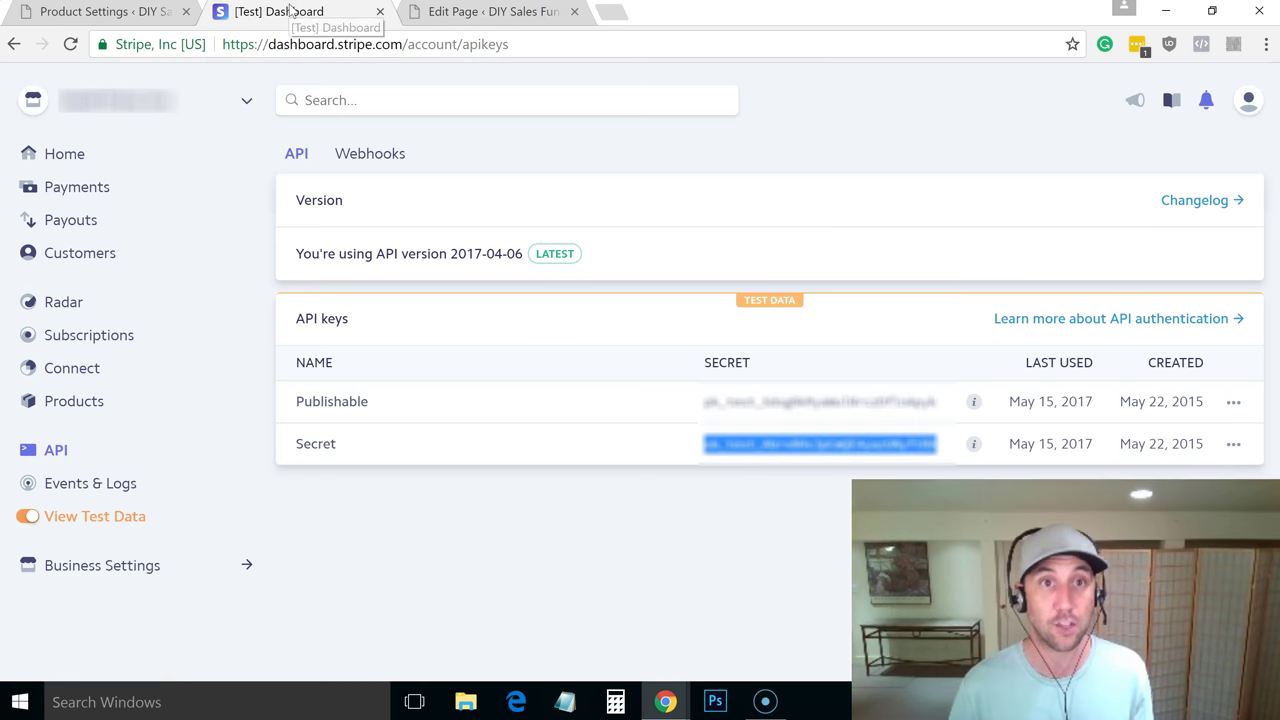
Reload the Stripe test dashboard, then review the $27.00 test payments and the two customers from 2017/05/15
{"action": "left_click", "coordinate": [67, 157]}
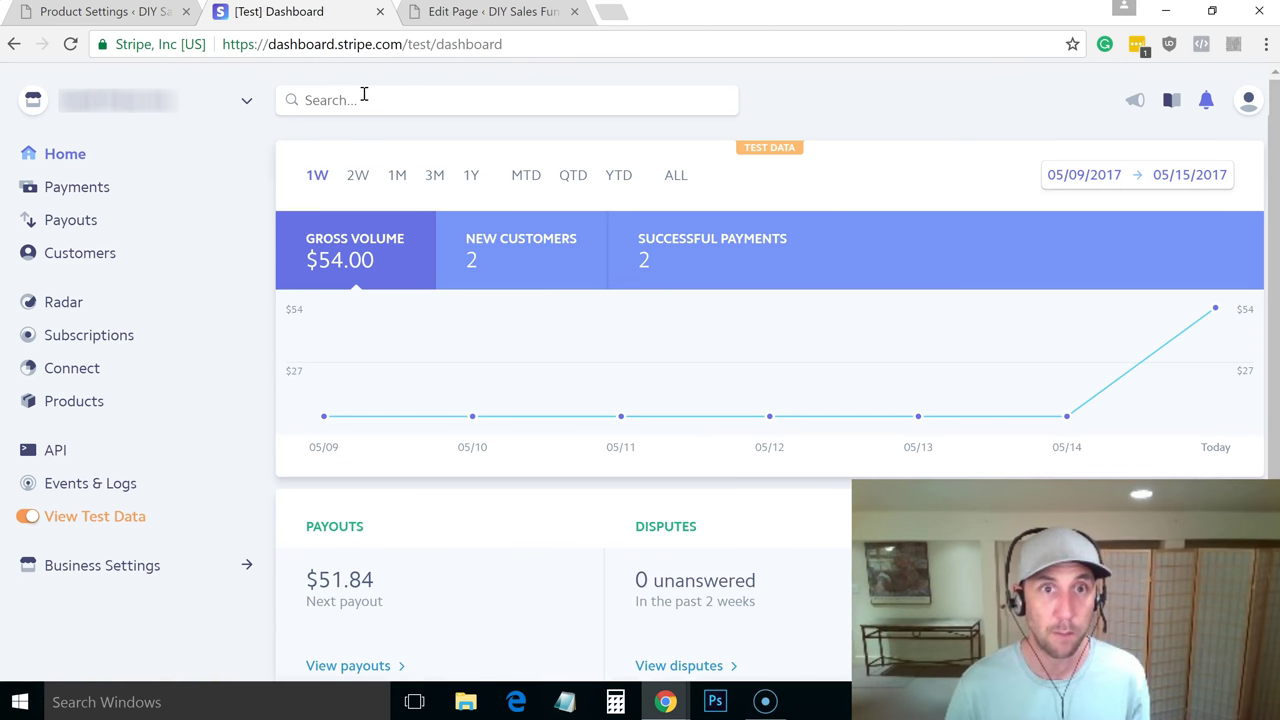
{"action": "left_click", "coordinate": [372, 48]}
{"action": "key", "text": "Return"}
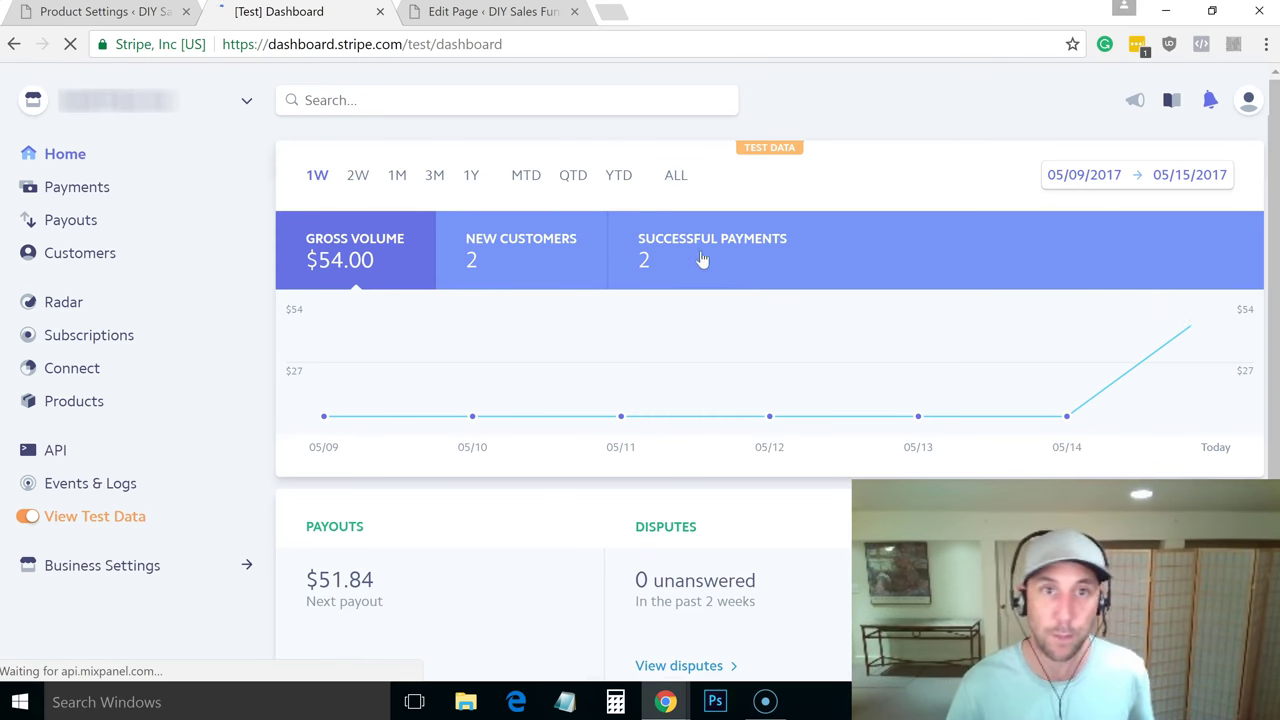
{"action": "mouse_move", "coordinate": [1218, 313]}
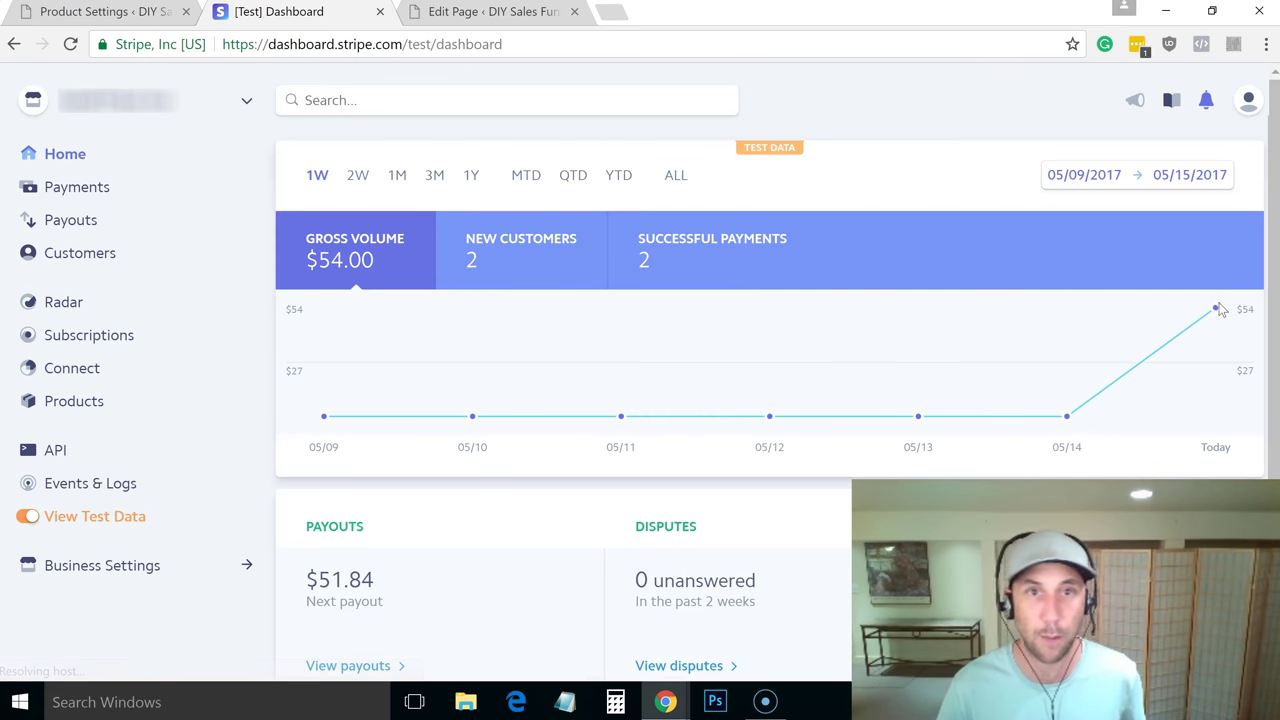
{"action": "left_click", "coordinate": [76, 190]}
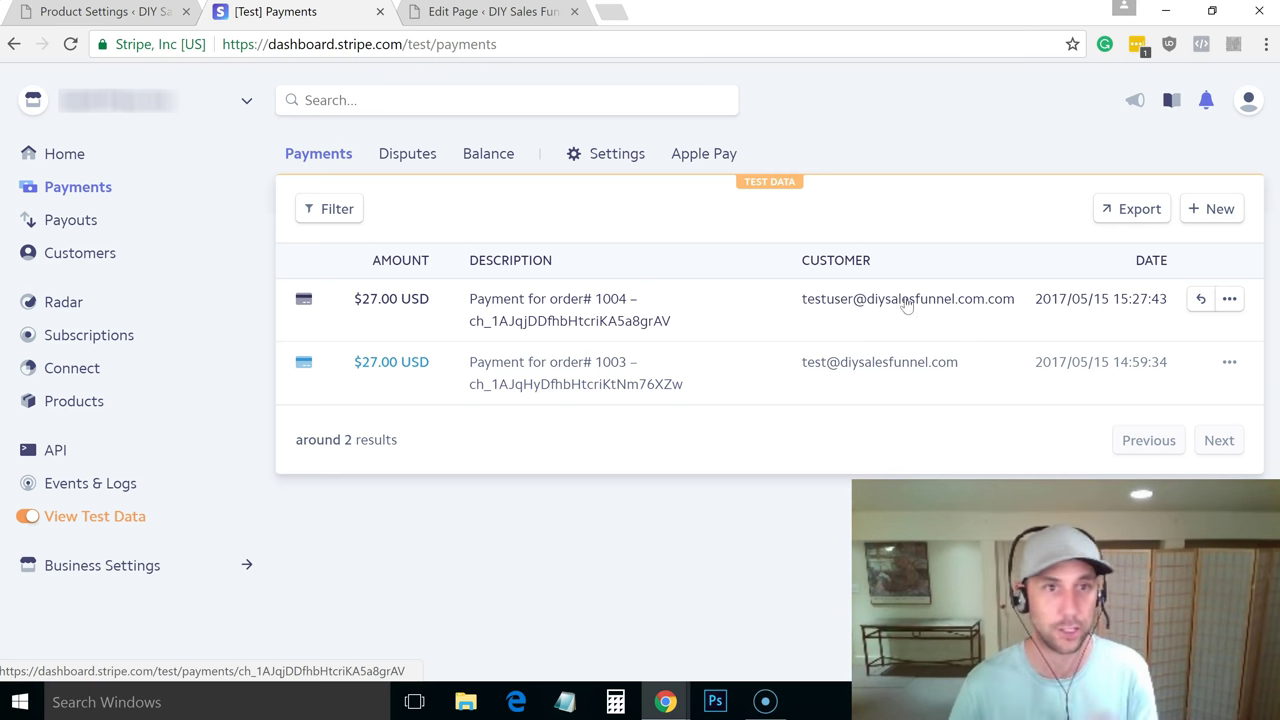
{"action": "left_click", "coordinate": [95, 256]}
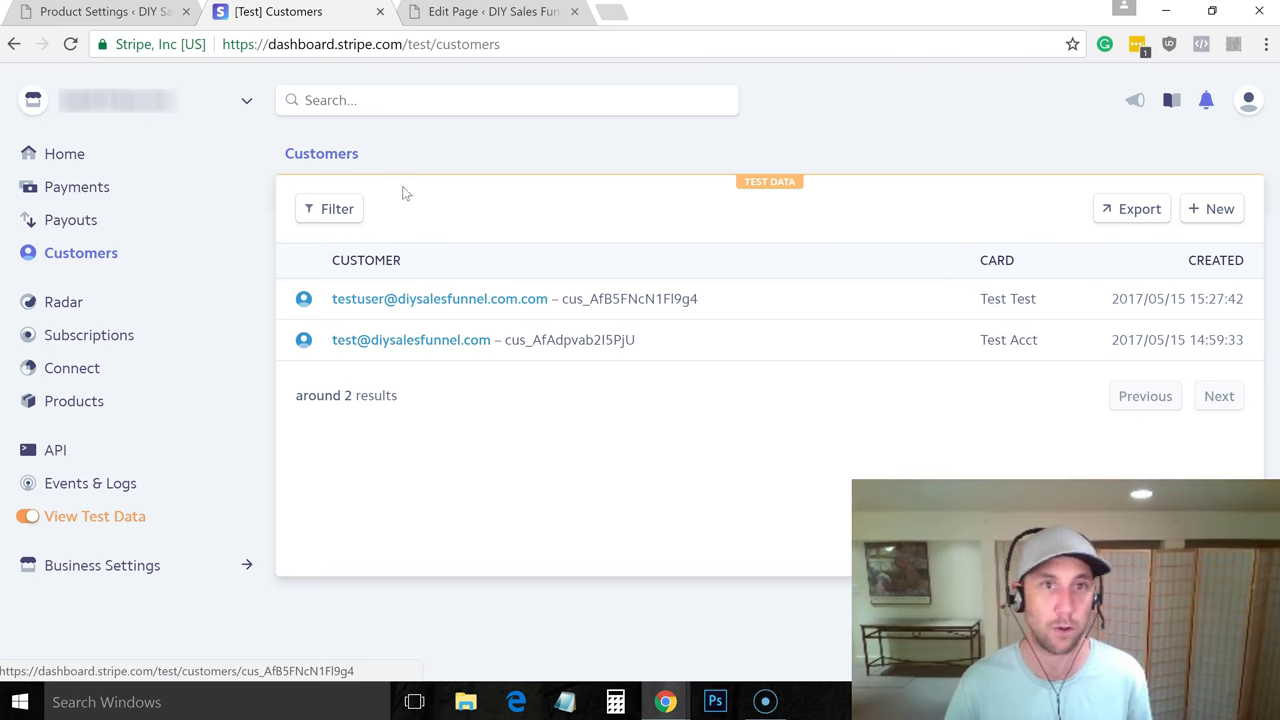
Go back to the Stripe test home showing $54.00 gross volume, 2 new customers and 2 payments
{"action": "left_click", "coordinate": [58, 160]}
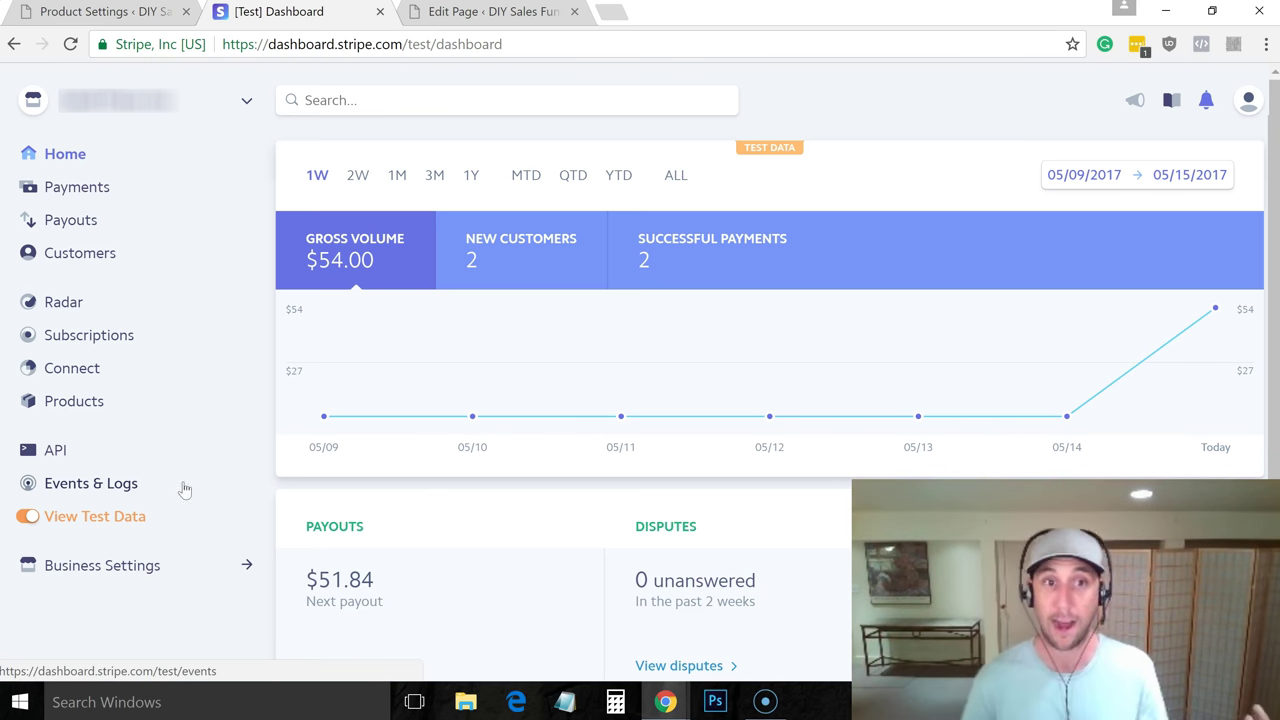
Switch Stripe to live data, bring up the live API keys, and open MemberMouse's payment settings
{"action": "left_click", "coordinate": [28, 518]}
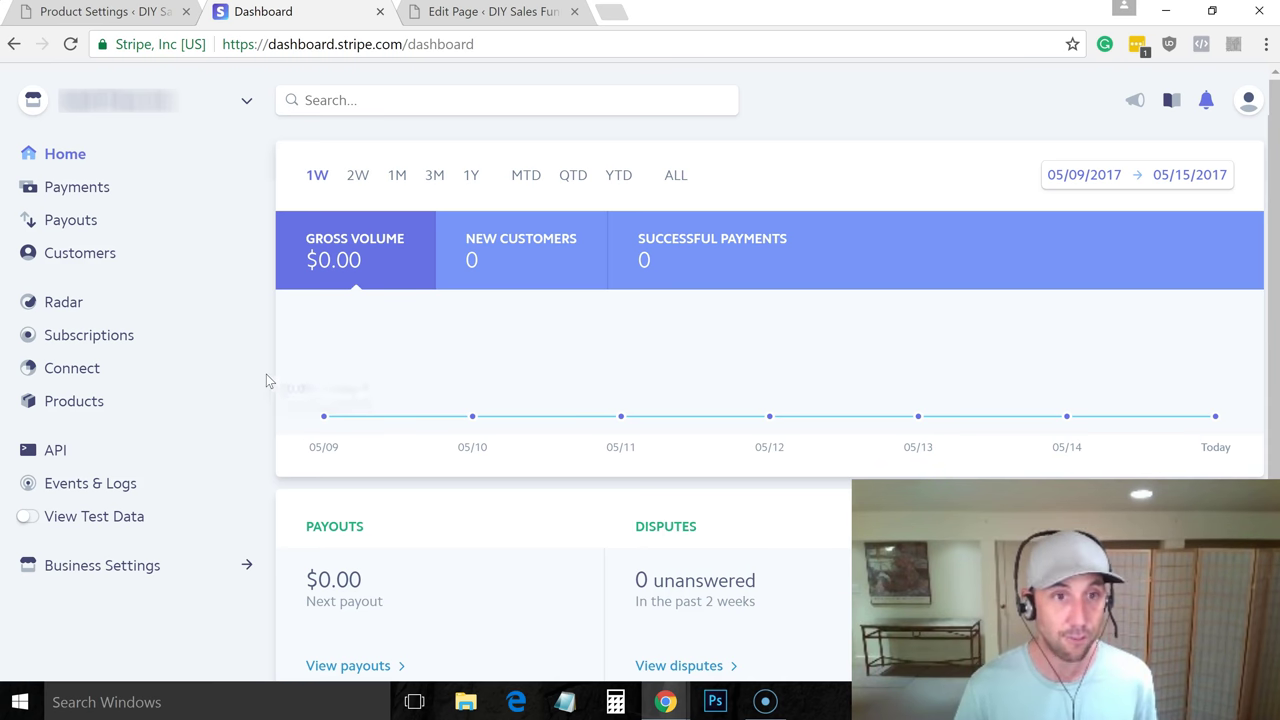
{"action": "left_click", "coordinate": [57, 450]}
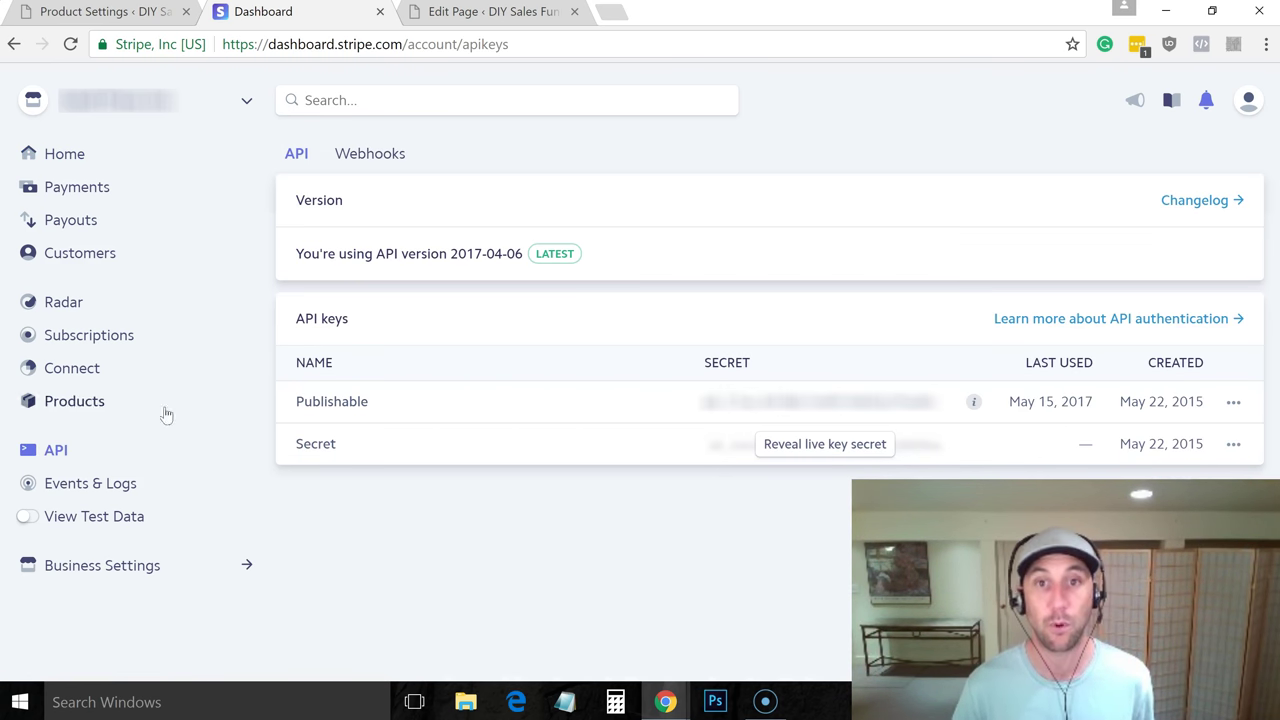
{"action": "left_click", "coordinate": [118, 12]}
{"action": "left_click", "coordinate": [95, 341]}
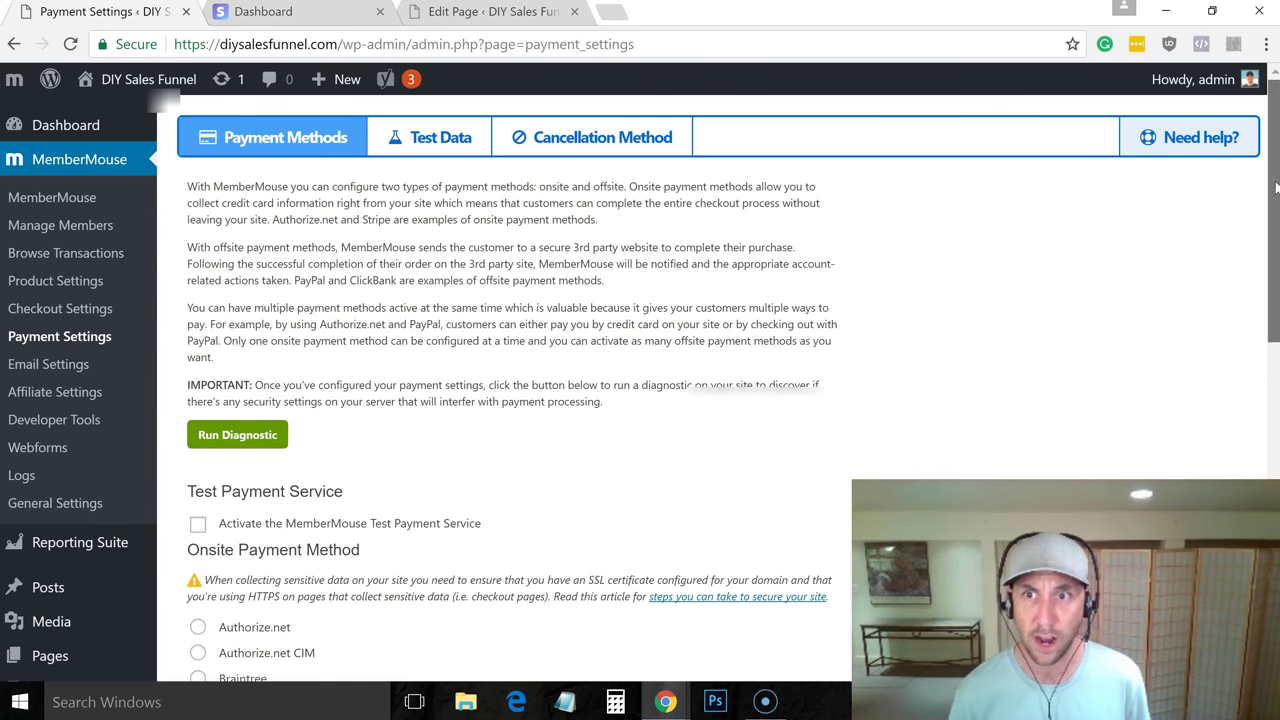
{"action": "scroll", "coordinate": [1246, 296], "scroll_direction": "down", "scroll_amount": 3}
{"action": "scroll", "coordinate": [1246, 296], "scroll_direction": "down", "scroll_amount": 5}
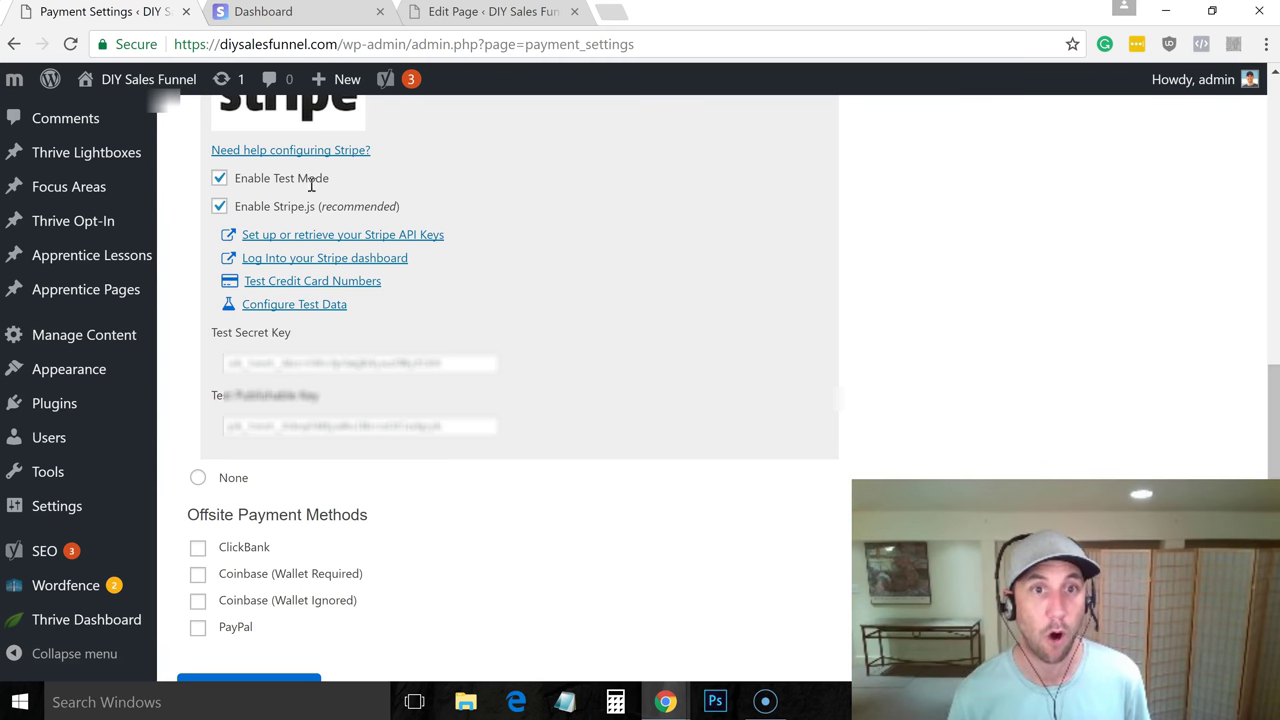
Turn off Stripe Test Mode in MemberMouse and clear the old Live Secret and Publishable Key values
{"action": "left_click", "coordinate": [219, 179]}
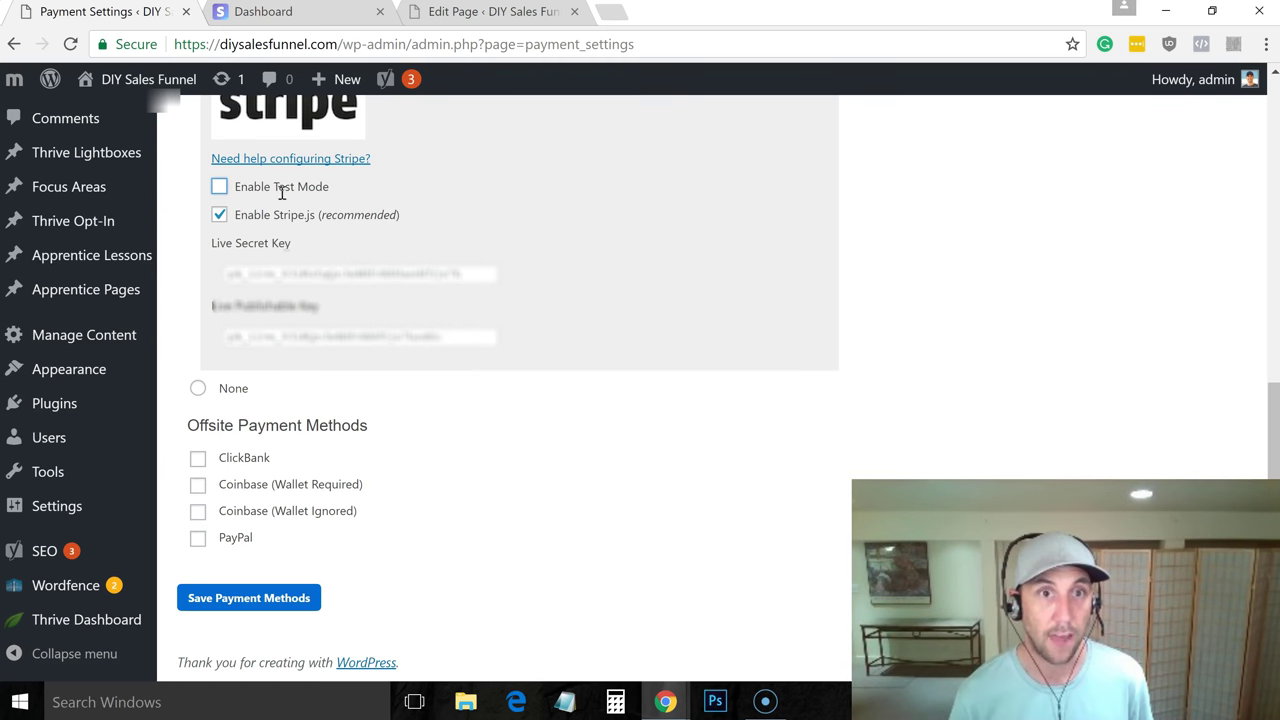
{"action": "double_click", "coordinate": [291, 271]}
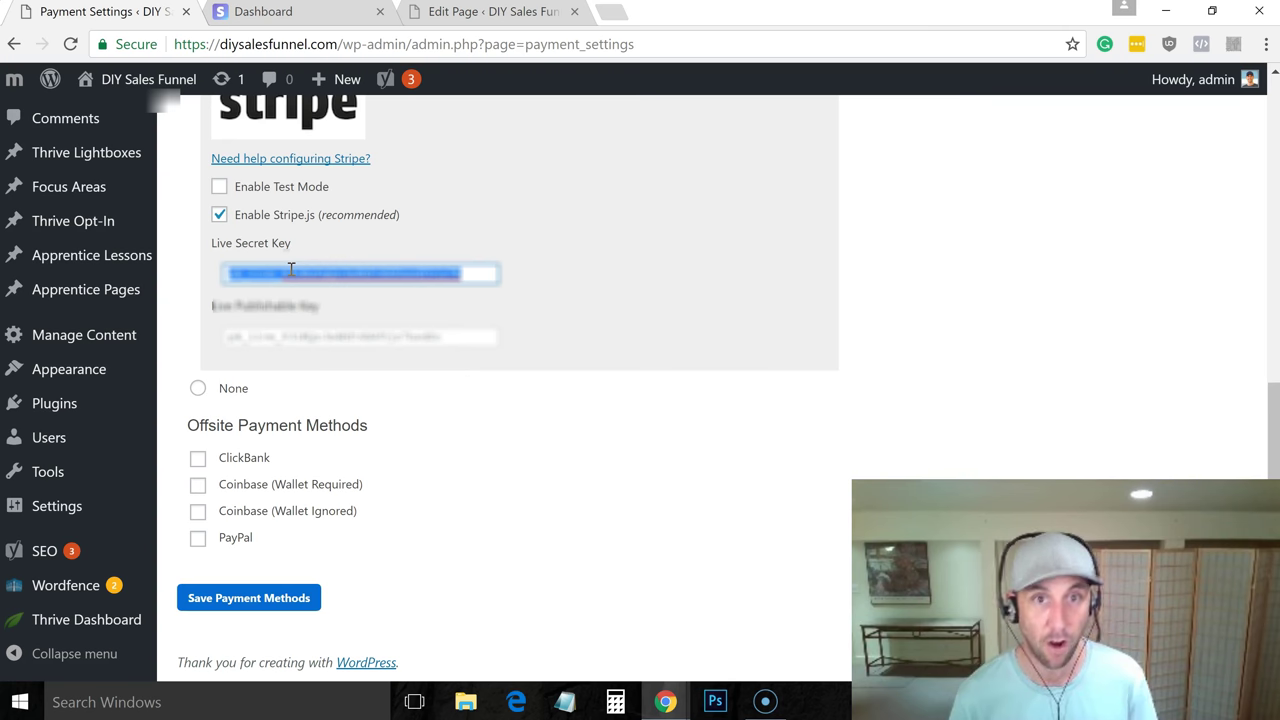
{"action": "double_click", "coordinate": [334, 336]}
{"action": "left_click", "coordinate": [332, 337]}
{"action": "double_click", "coordinate": [332, 337]}
{"action": "key", "text": "BackSpace"}
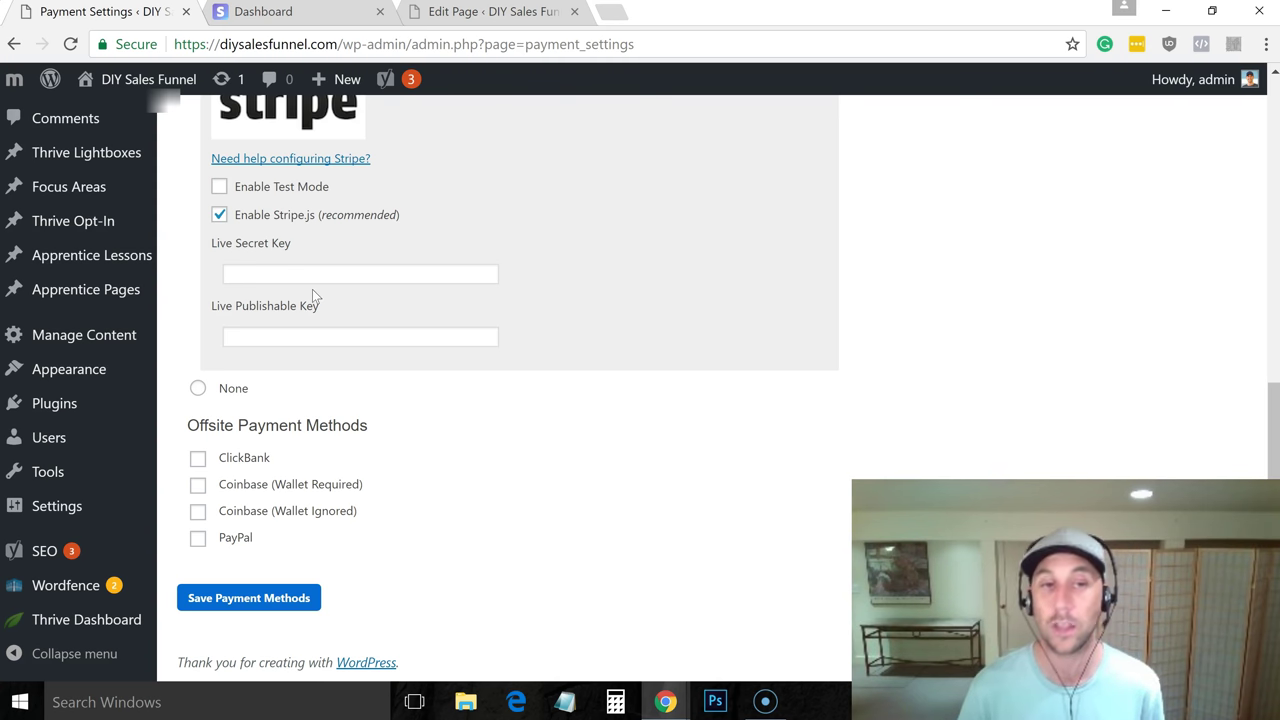
Copy the live publishable key from Stripe into MemberMouse's Live Publishable Key field
{"action": "left_click", "coordinate": [309, 20]}
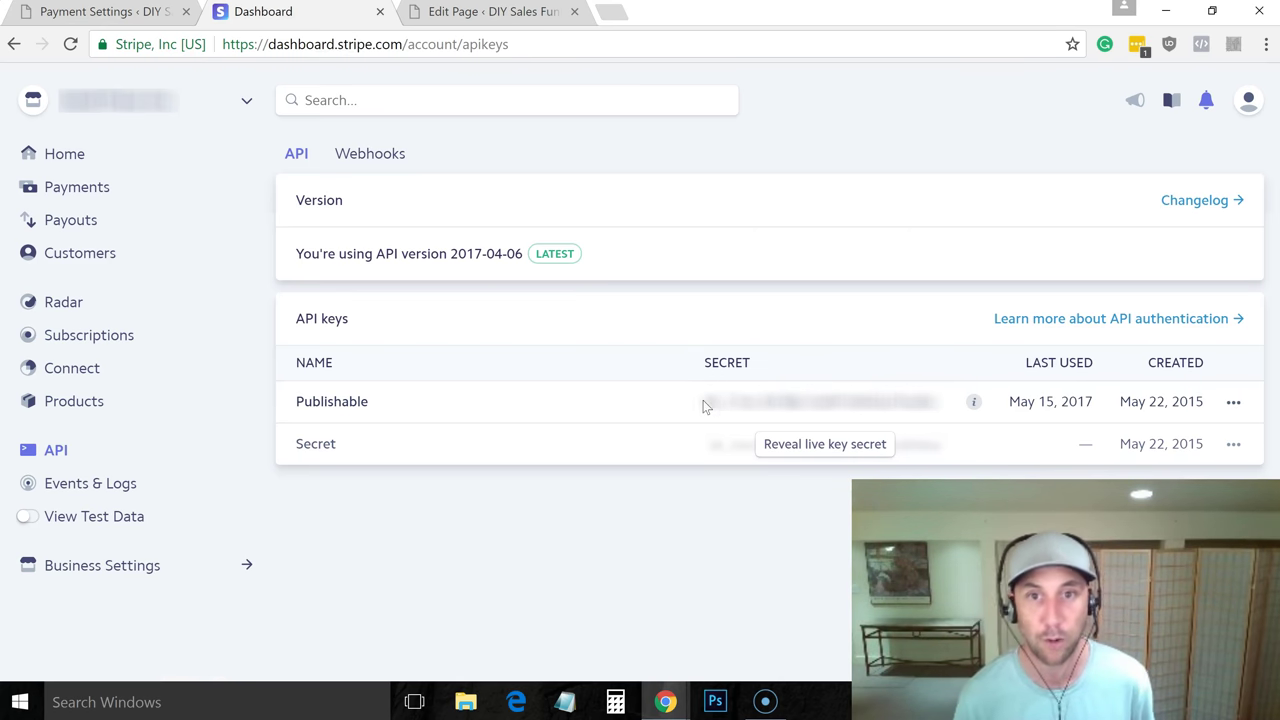
{"action": "left_click_drag", "start_coordinate": [705, 401], "coordinate": [935, 403]}
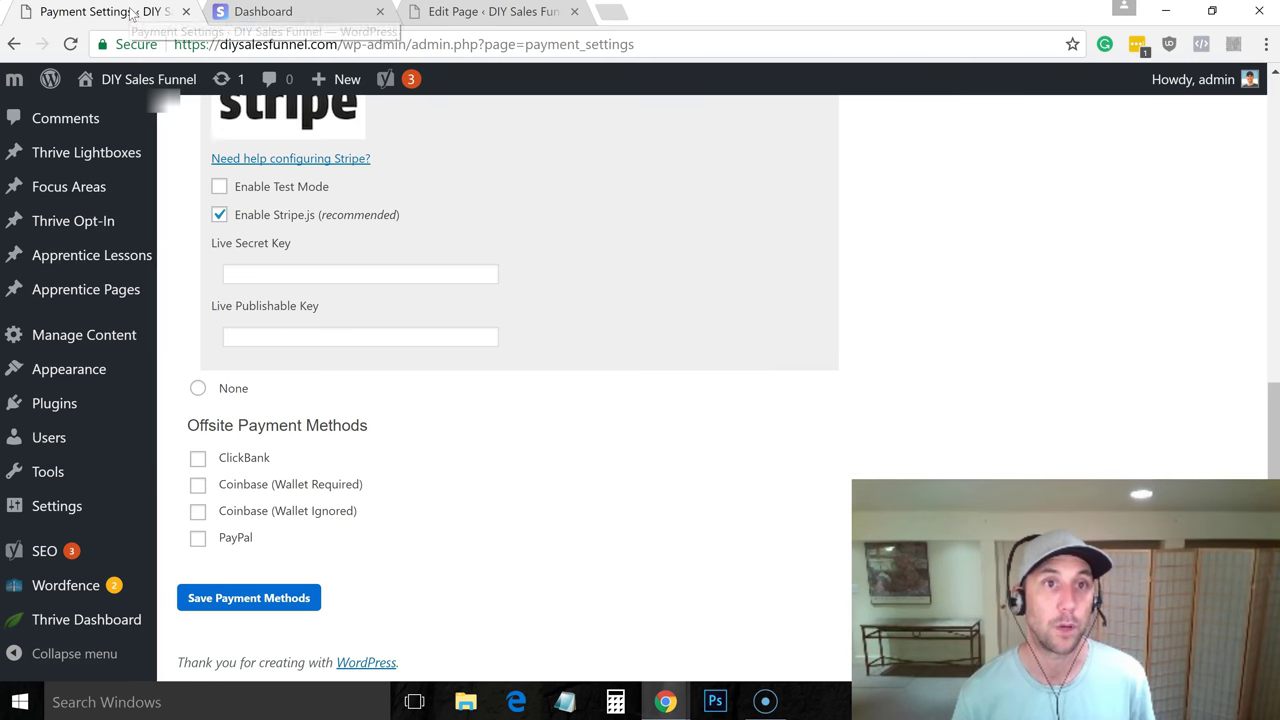
{"action": "left_click", "coordinate": [135, 12]}
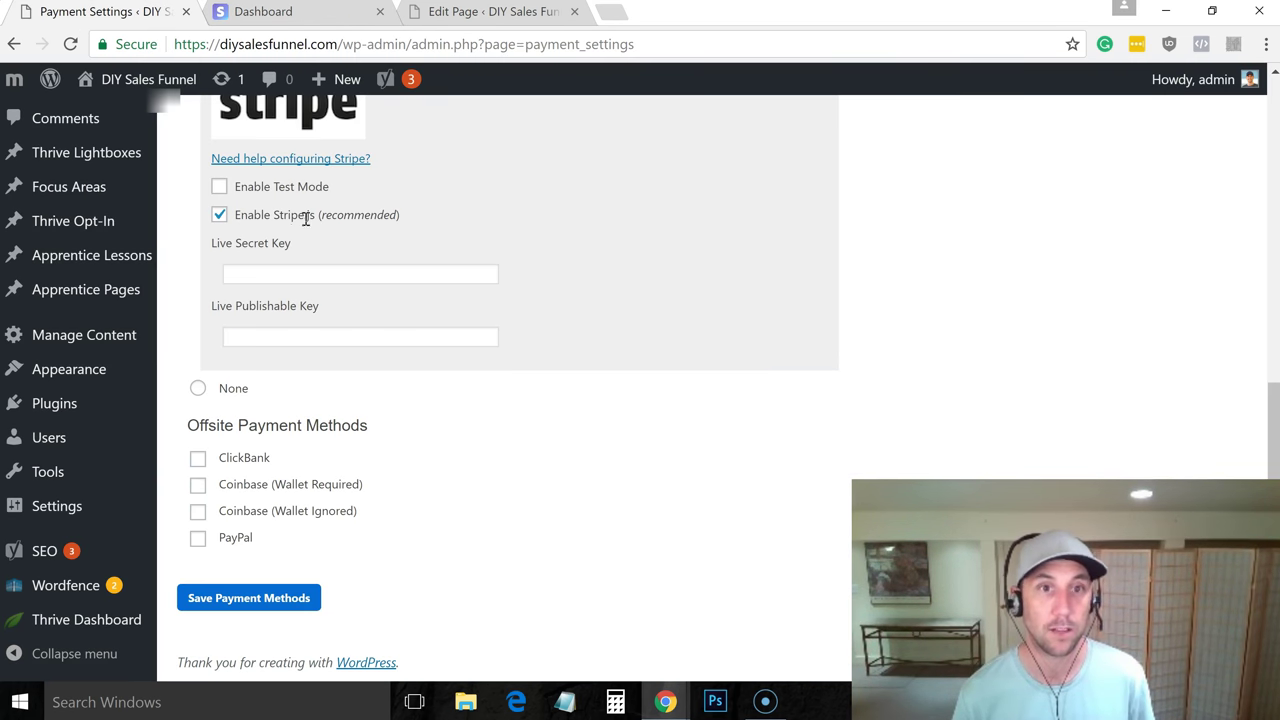
{"action": "left_click", "coordinate": [288, 334]}
{"action": "key", "text": "ctrl+v"}
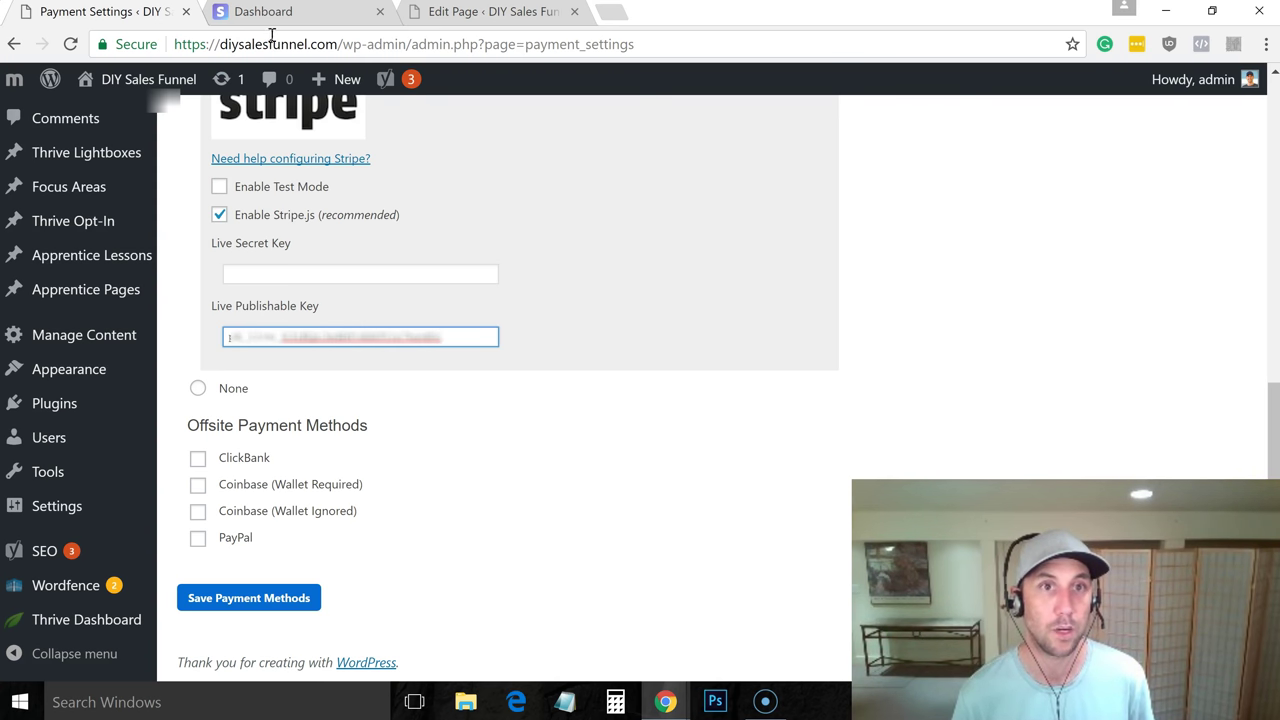
Copy the revealed live secret key into the Live Secret Key field and save the payment methods
{"action": "left_click", "coordinate": [272, 13]}
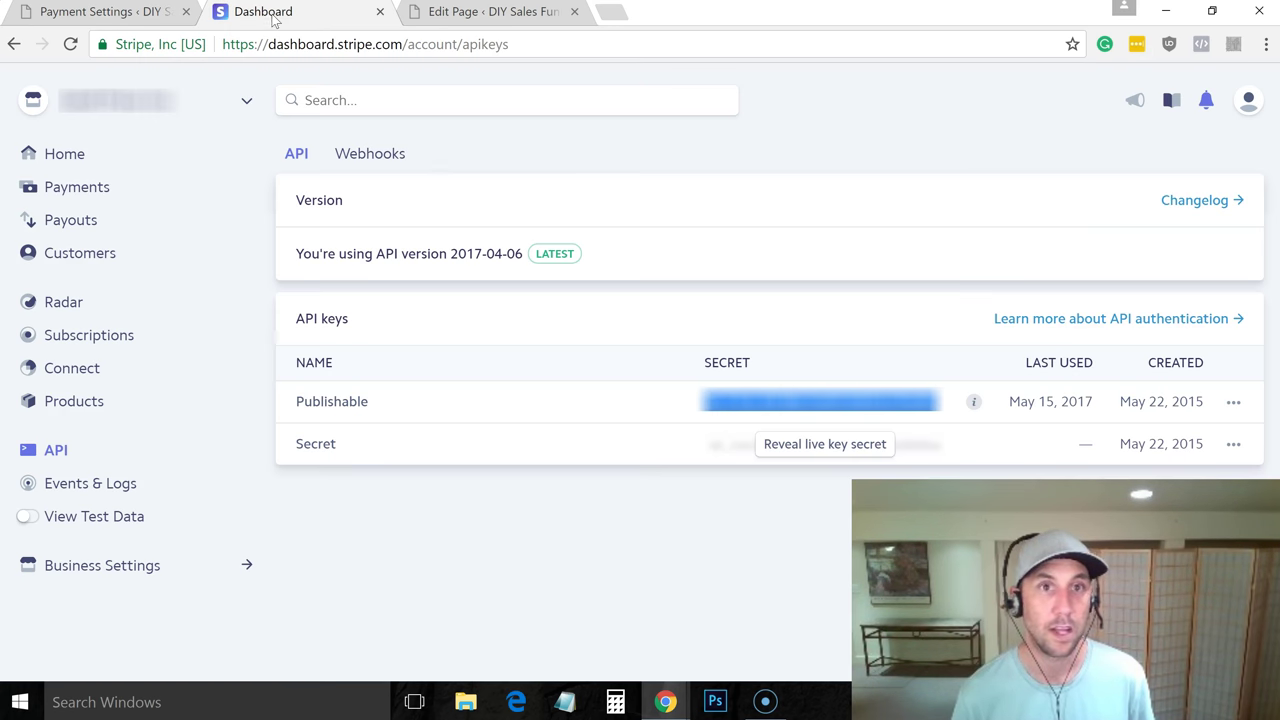
{"action": "left_click", "coordinate": [810, 443]}
{"action": "left_click_drag", "start_coordinate": [701, 443], "coordinate": [936, 446]}
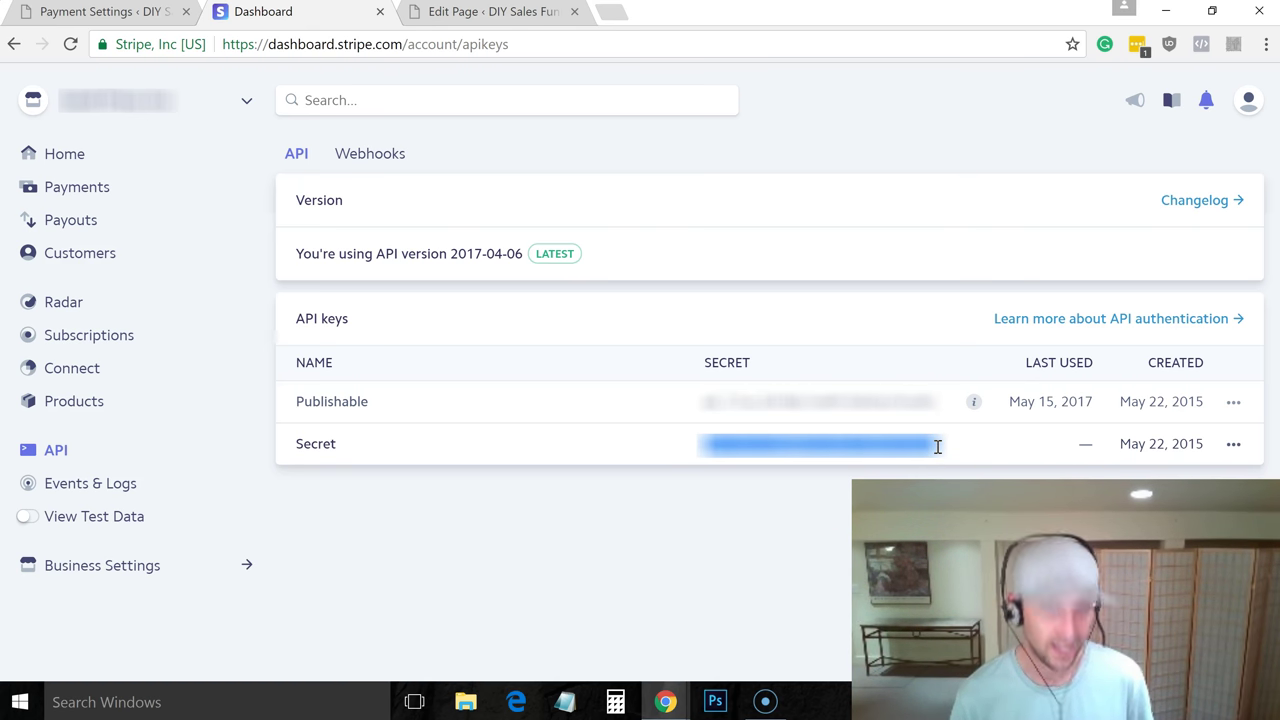
{"action": "left_click", "coordinate": [124, 20]}
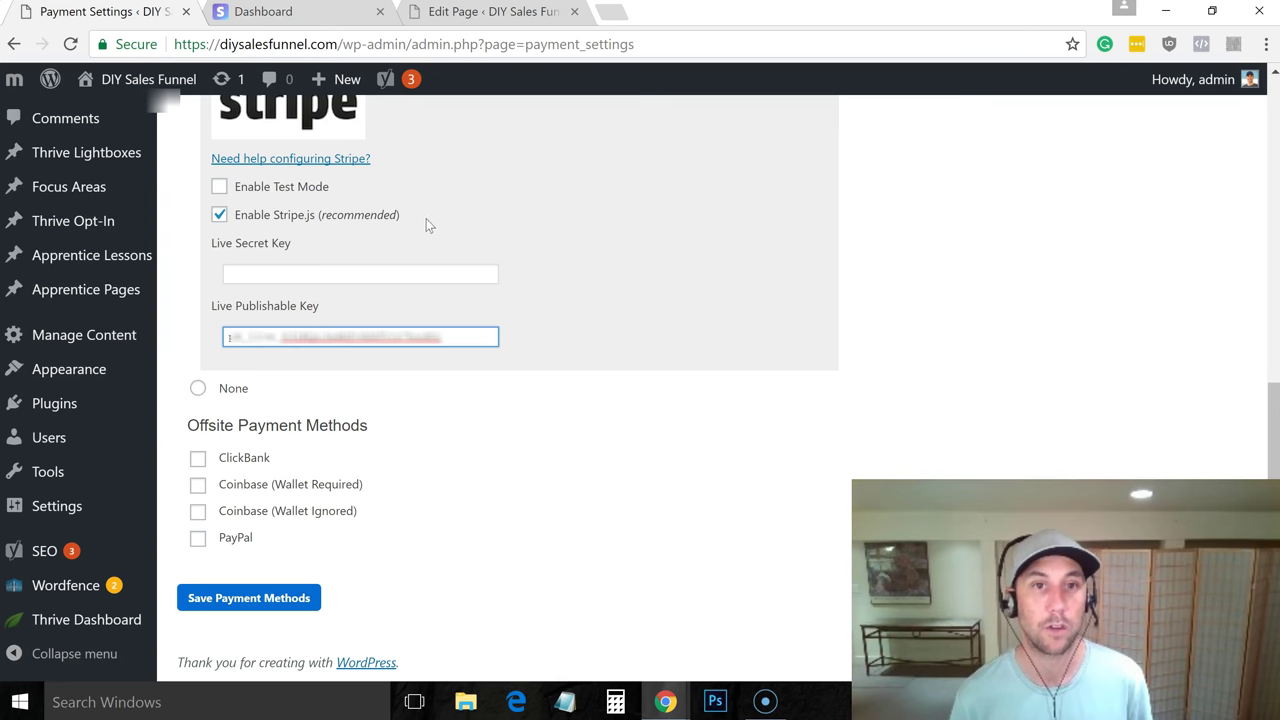
{"action": "left_click", "coordinate": [431, 271]}
{"action": "key", "text": "ctrl+v"}
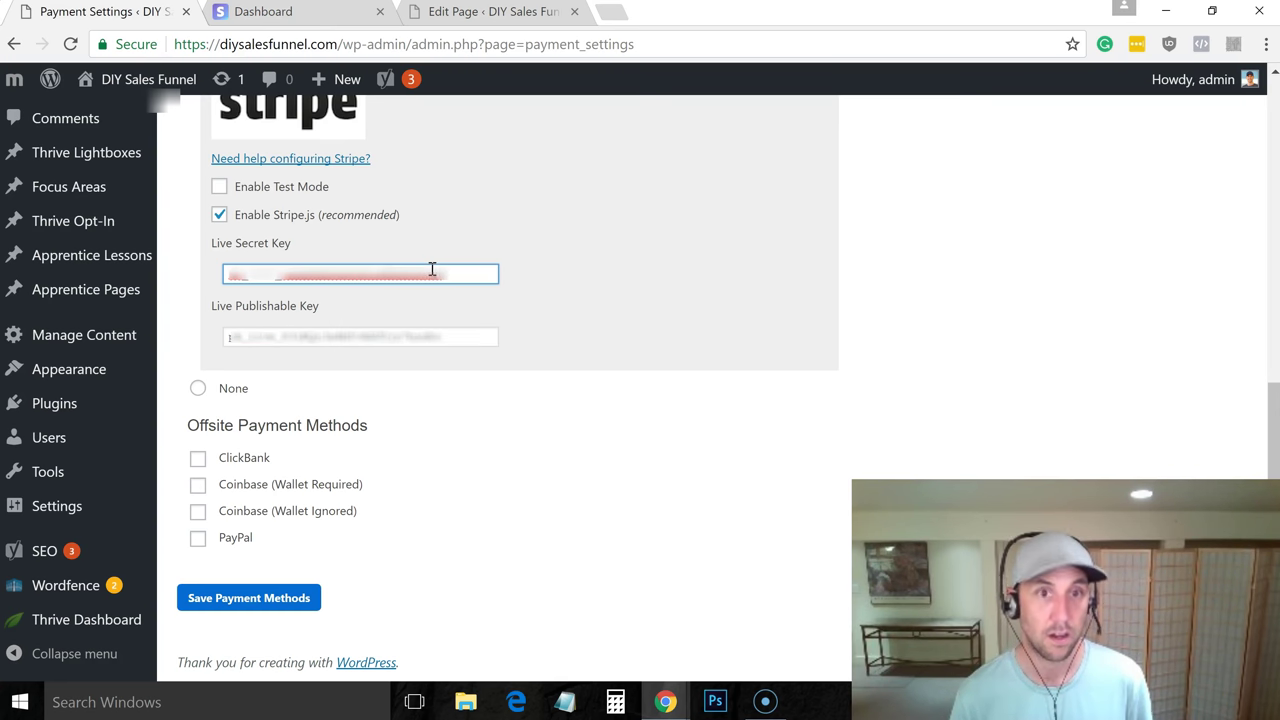
{"action": "left_click", "coordinate": [240, 606]}
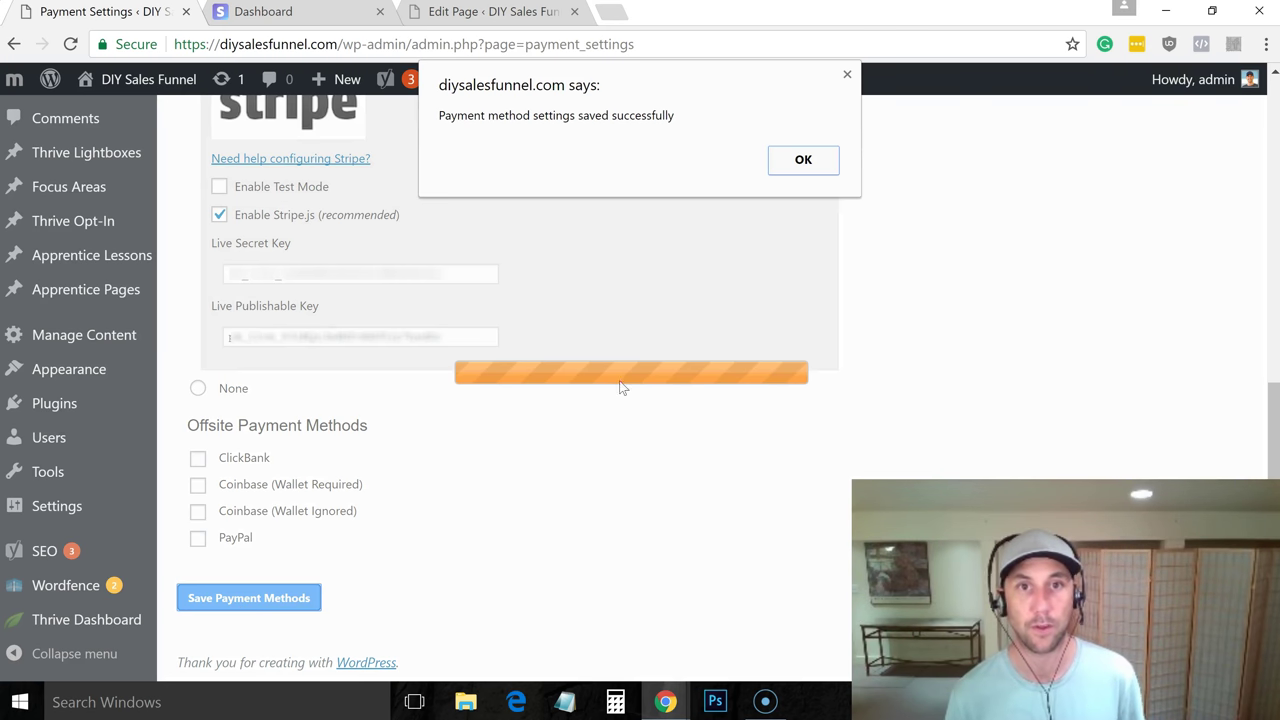
{"action": "left_click", "coordinate": [810, 163]}
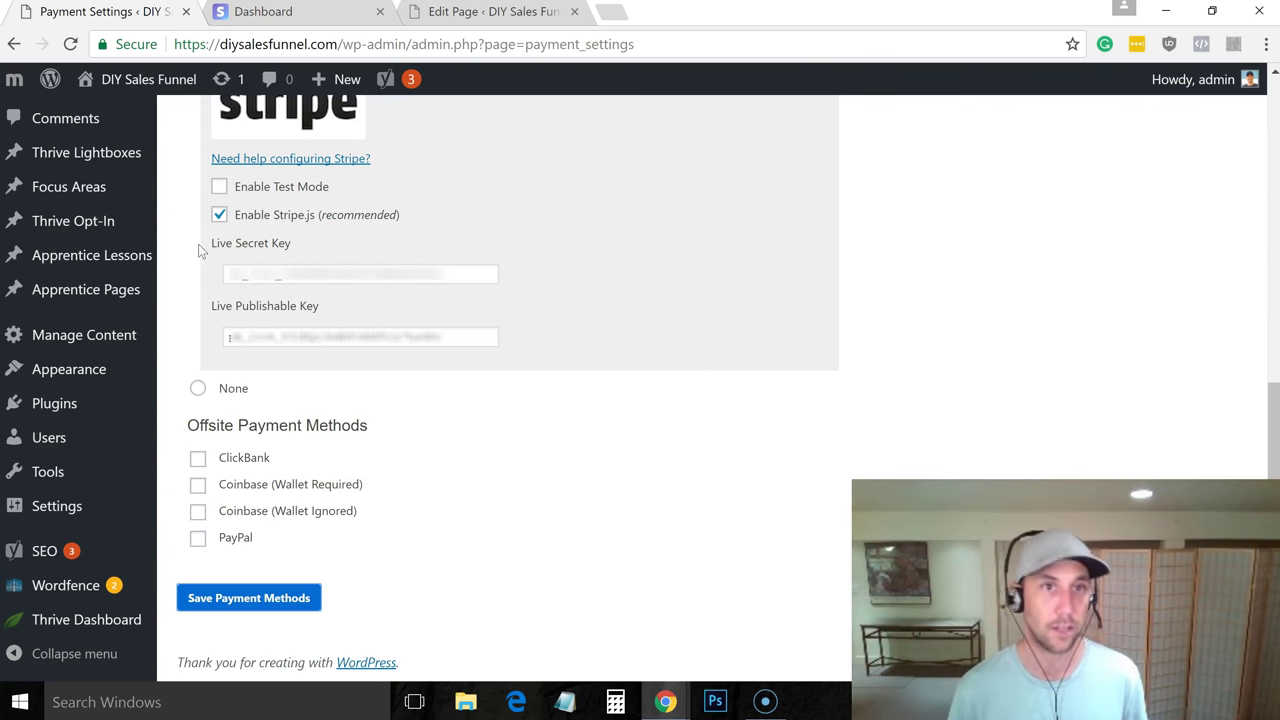